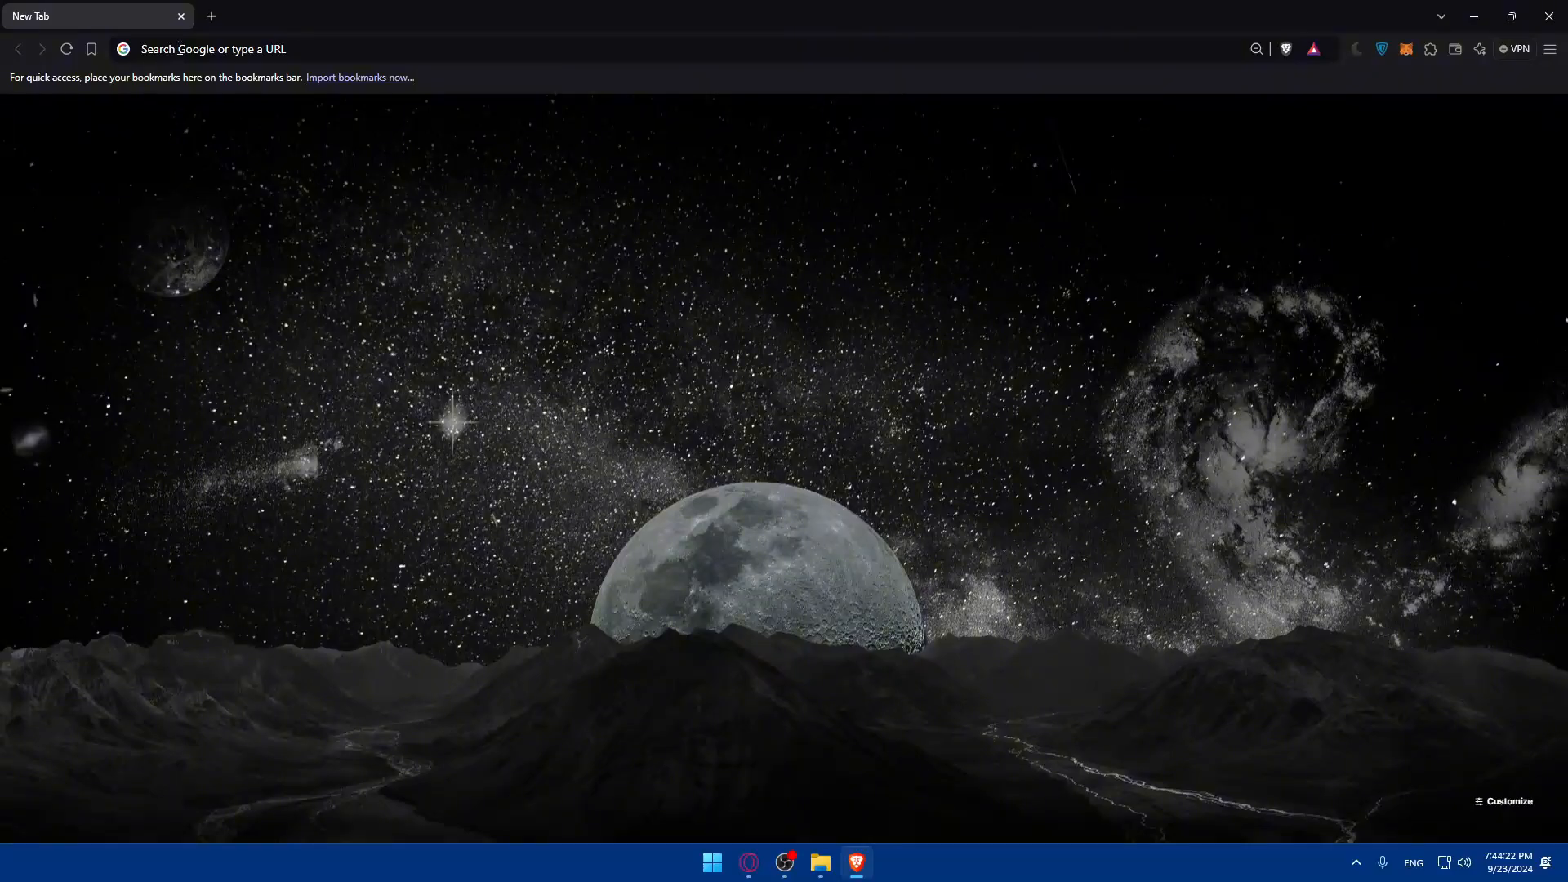
Open woocommerce.com in the browser.
left_click(180, 49)
type("woom")
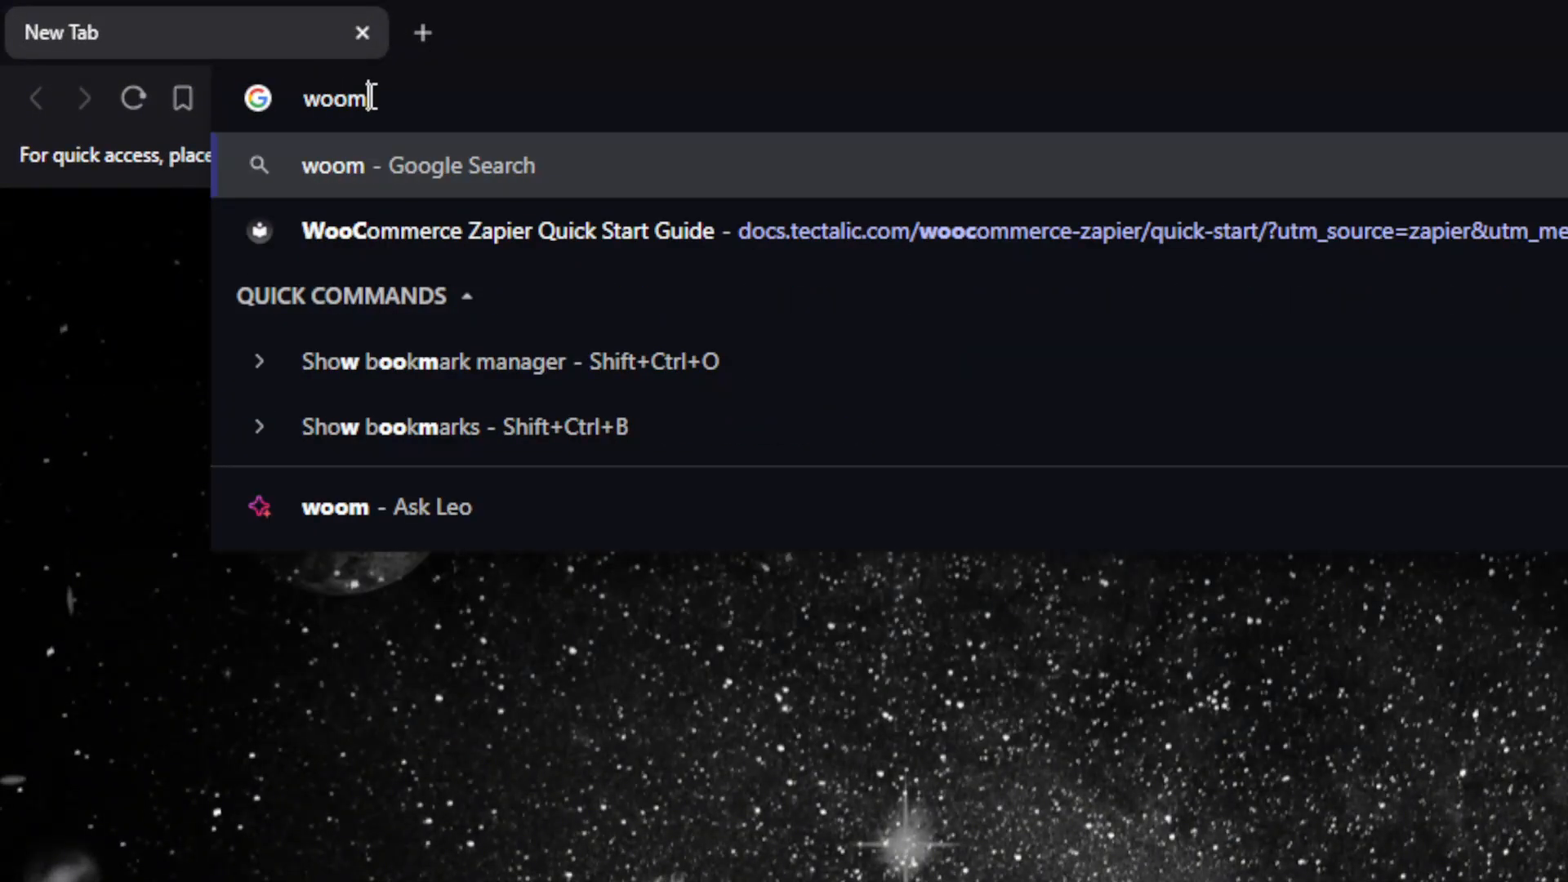
key("BackSpace")
type("commer")
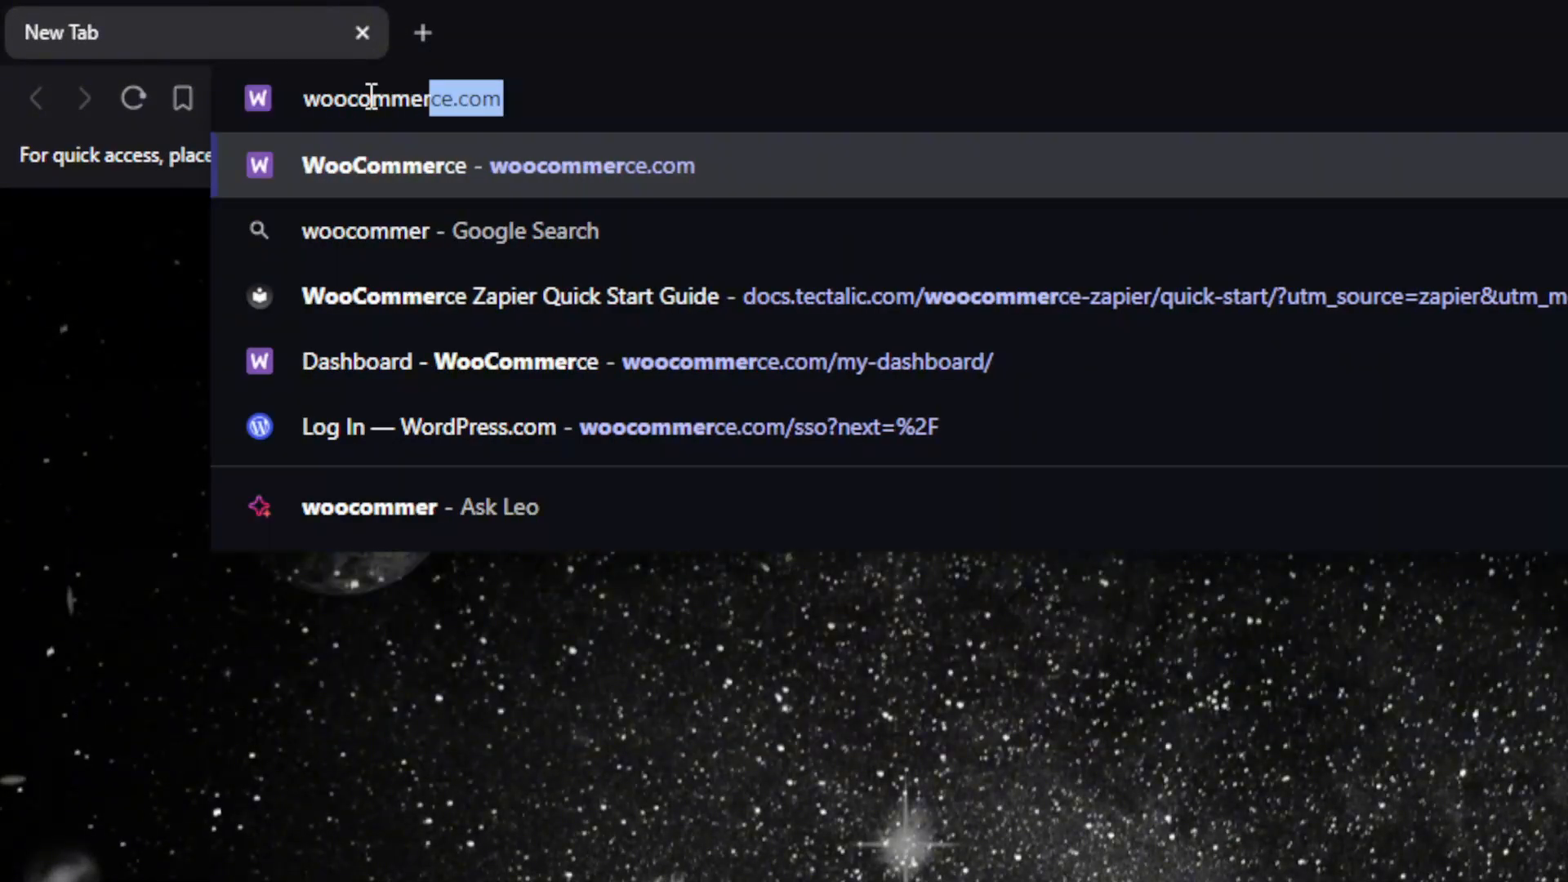
type("ce.com")
key("Return")
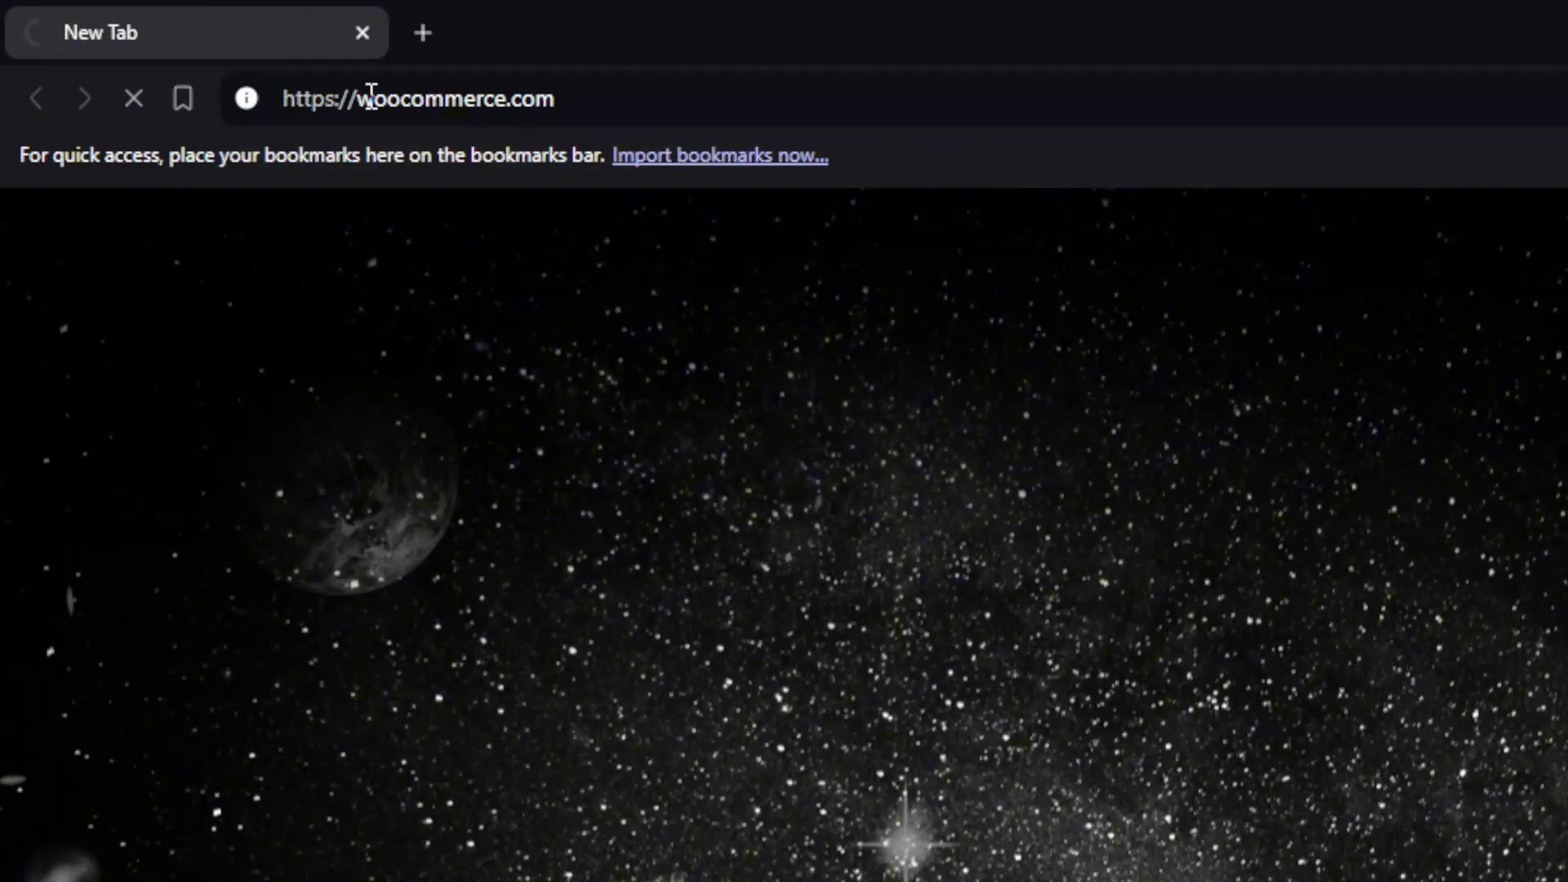
Open wordpress.com and the local admin dashboard at localhost/wordpress/wp-admin/ in two additional tabs.
key("ctrl+t")
type("wo")
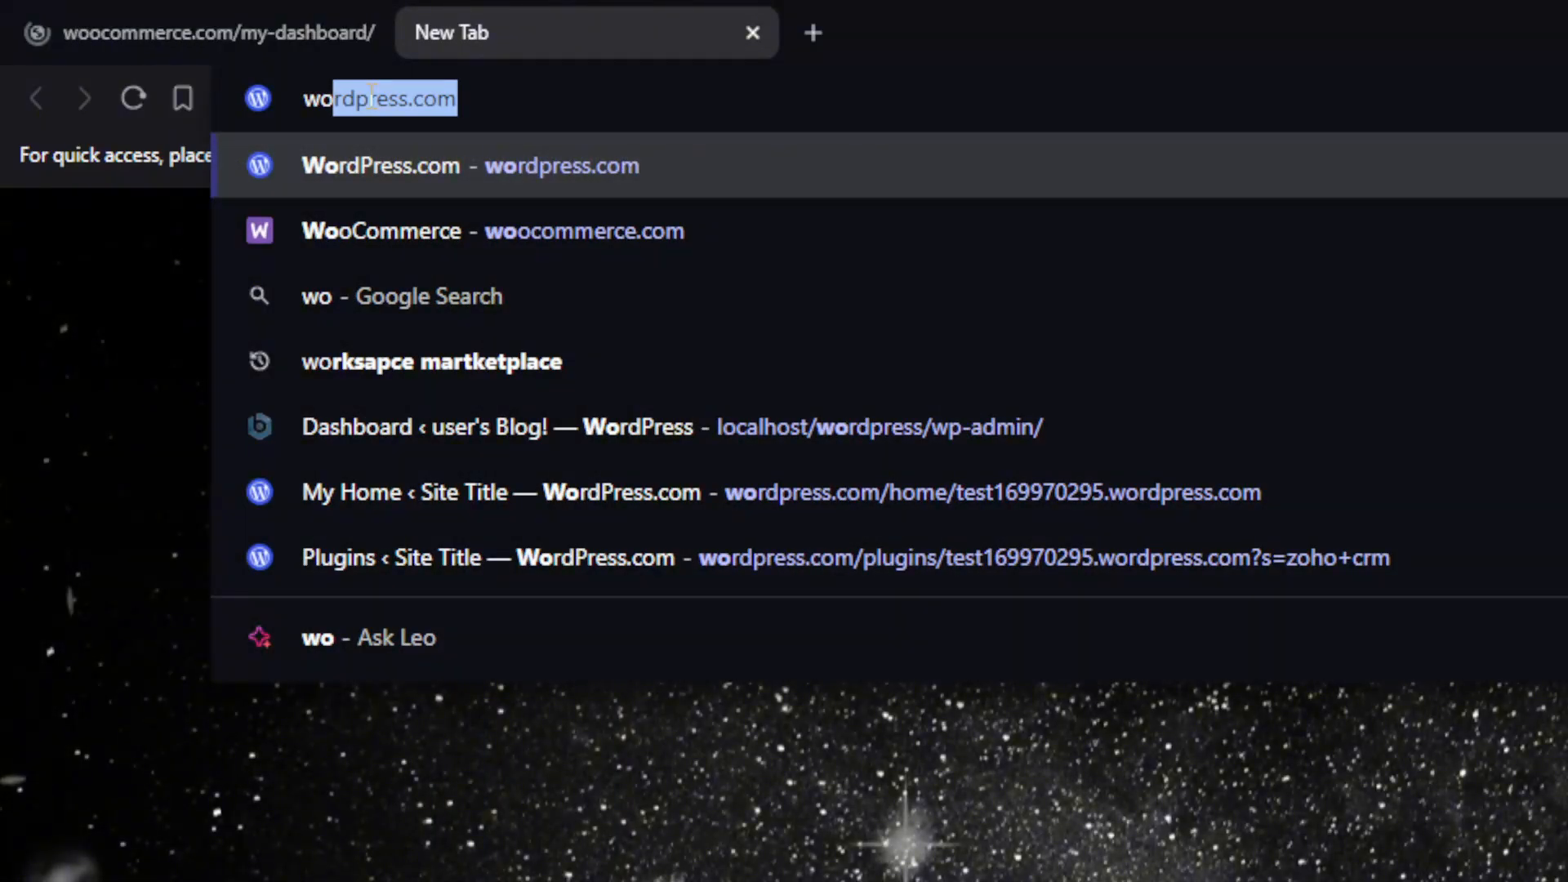
key("Return")
key("ctrl+t")
type("localhost/wordpress/wp-admin/")
key("Return")
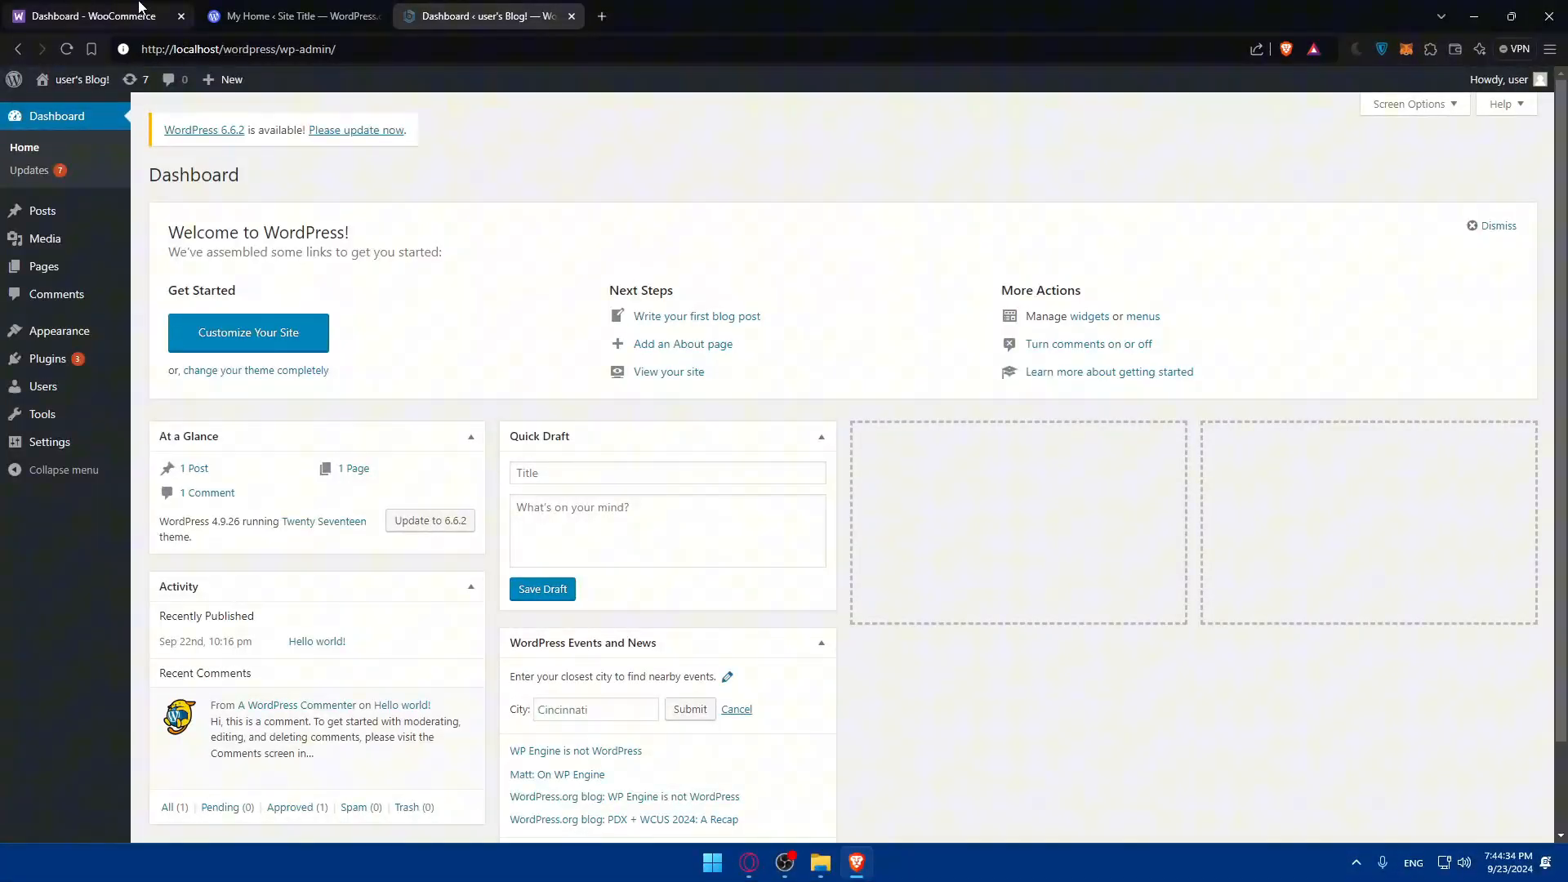
View the WooCommerce account log-in and sign-up pages in a private window, and close that window.
left_click(279, 16)
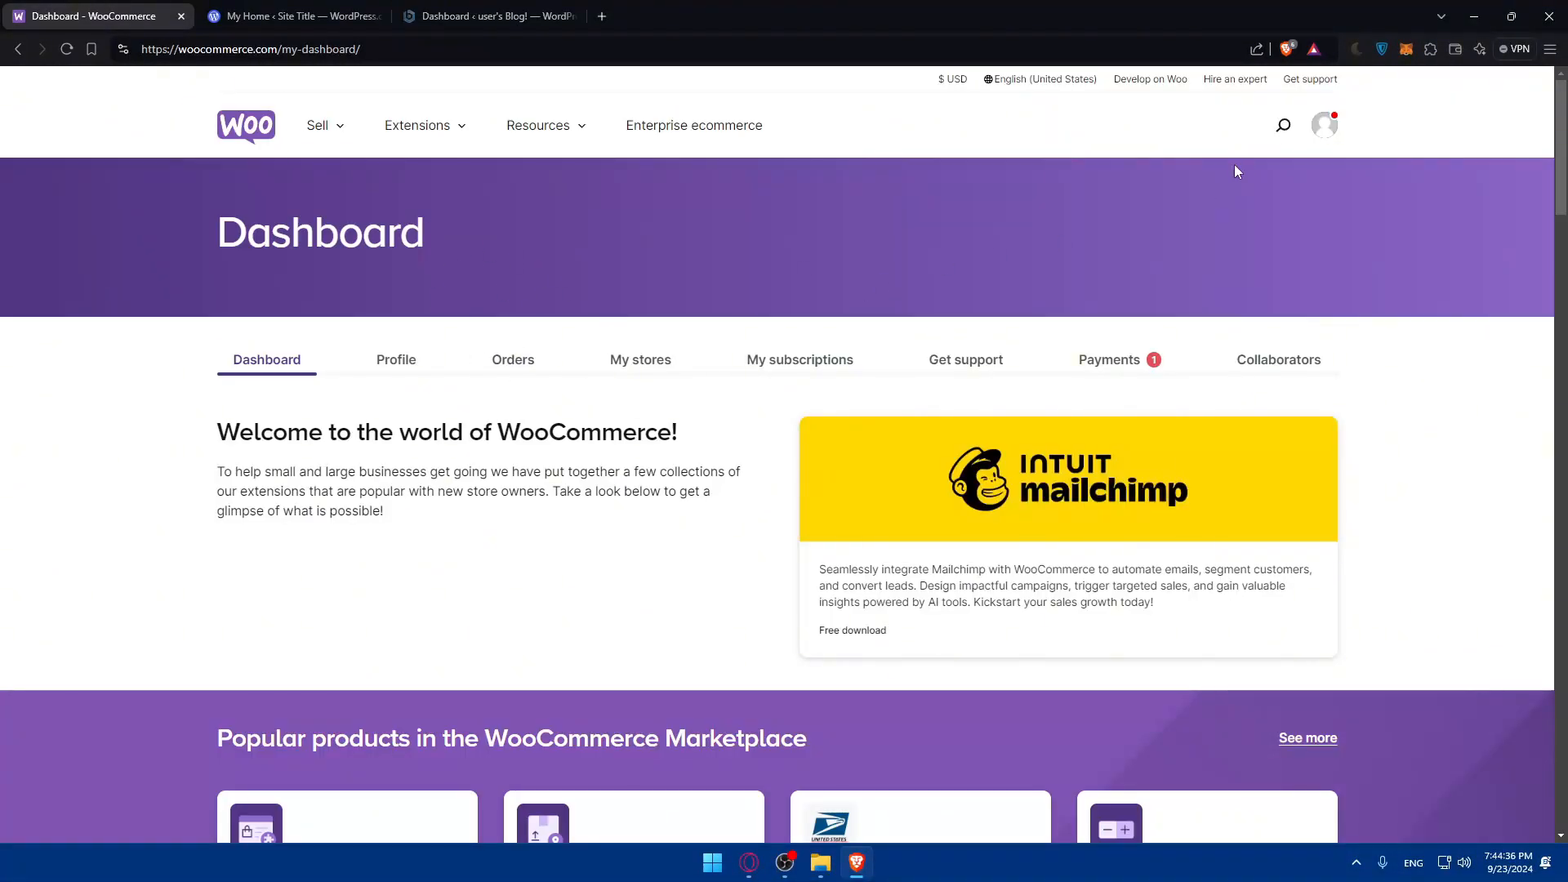
key("ctrl+shift+n")
type("wo")
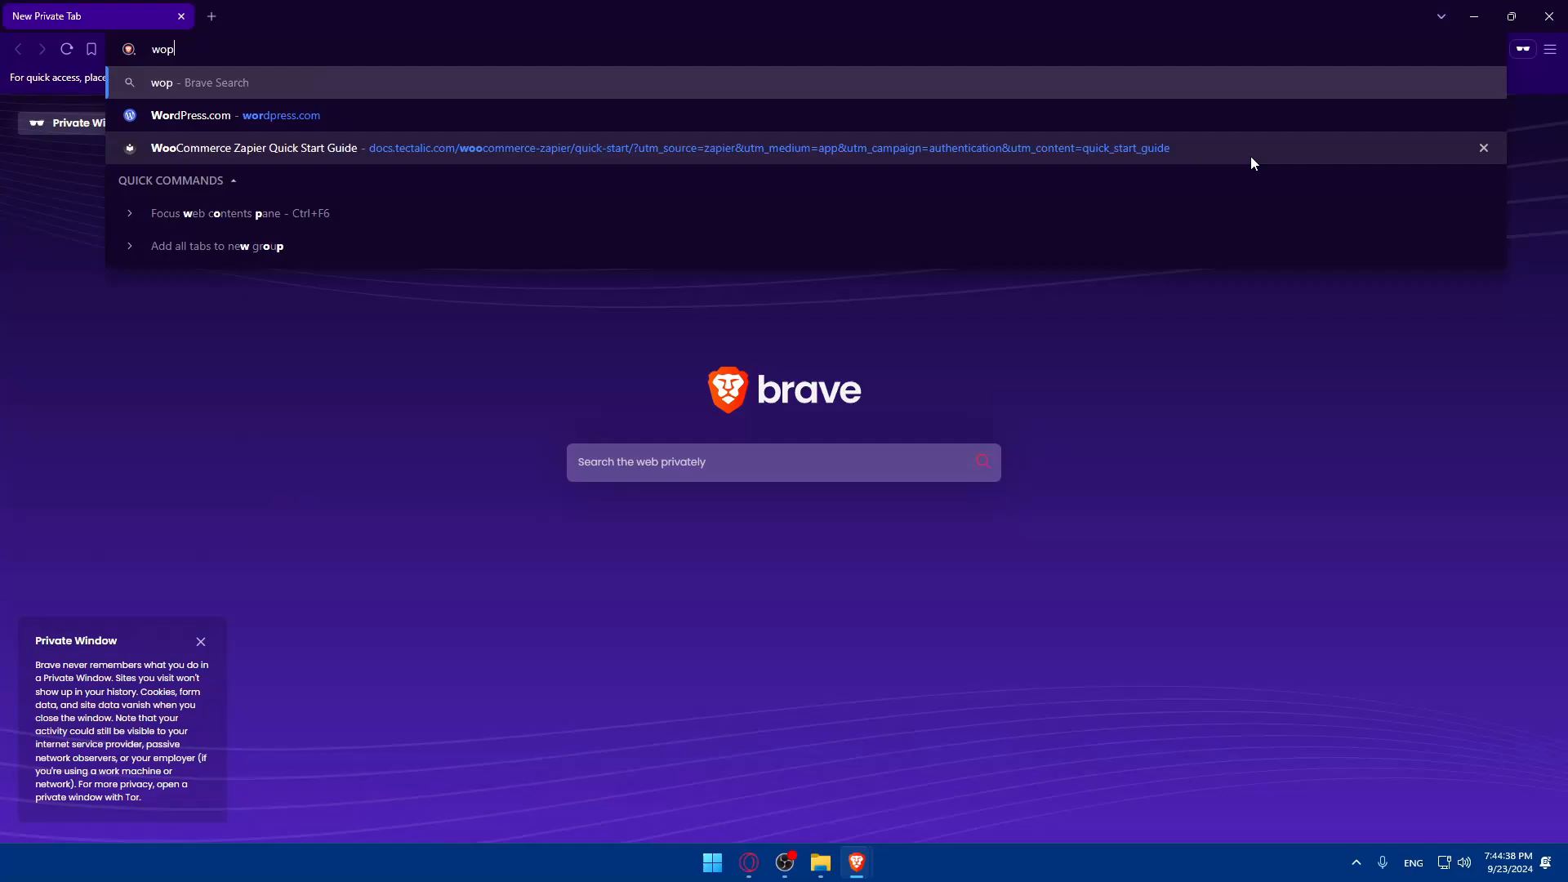
left_click(1253, 163)
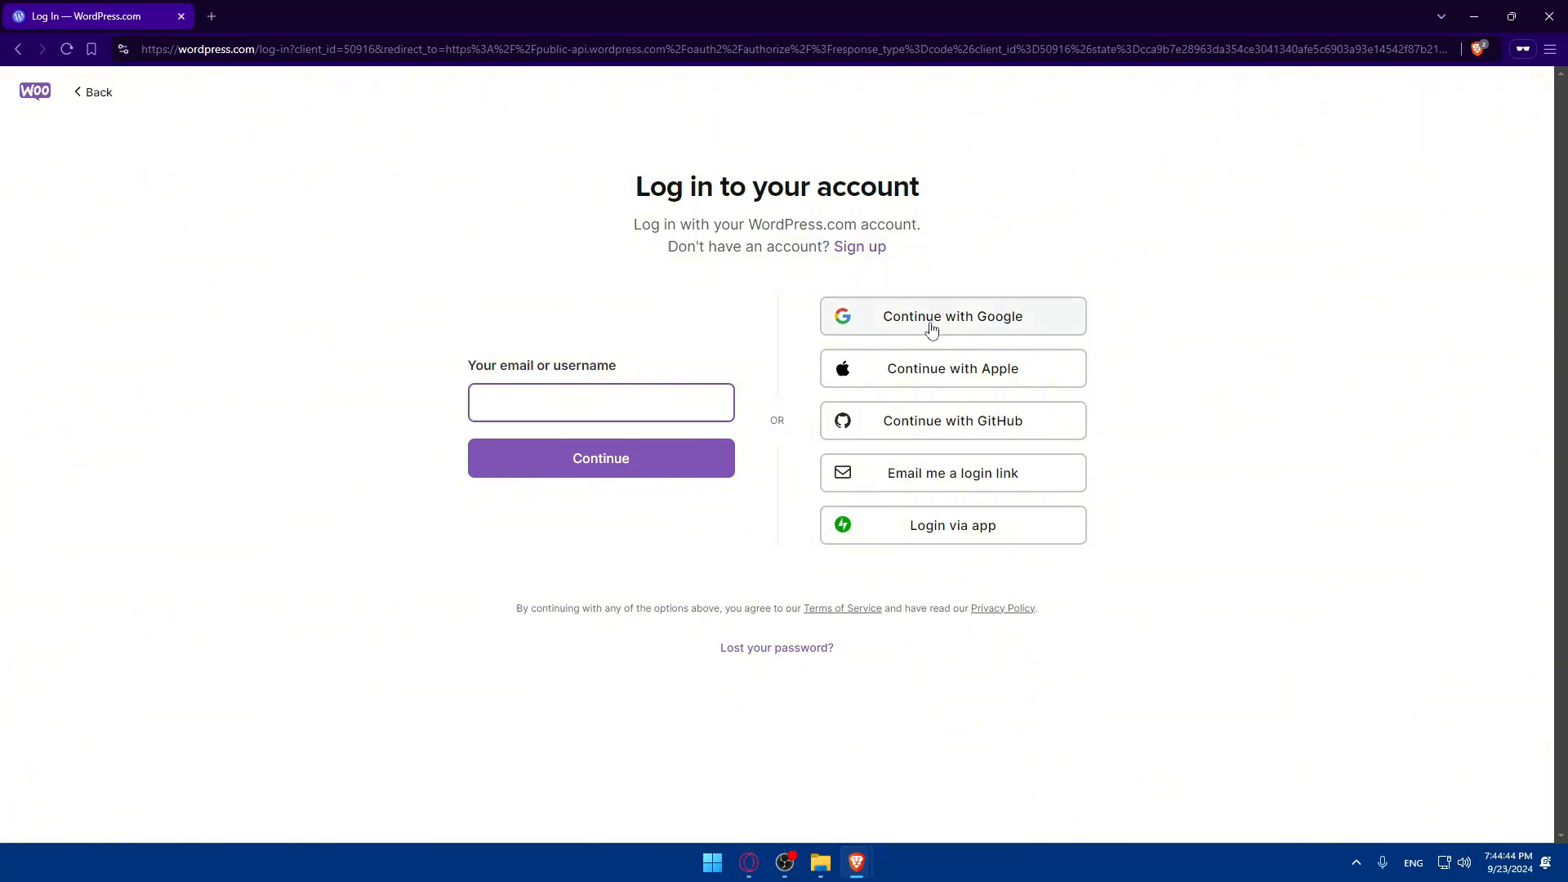
key("alt+Left")
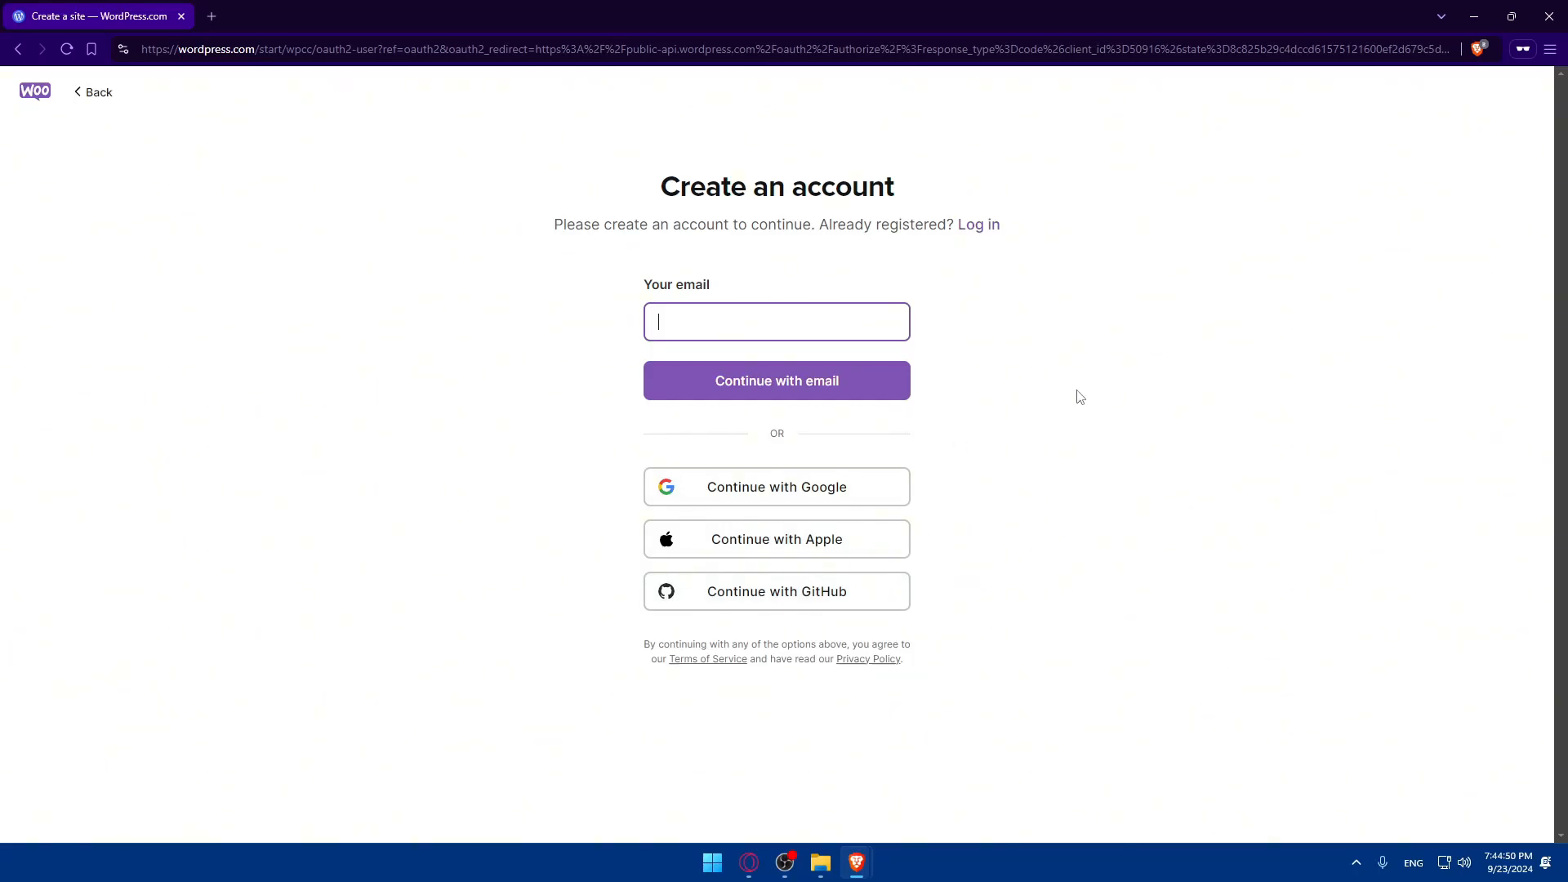
left_click(977, 230)
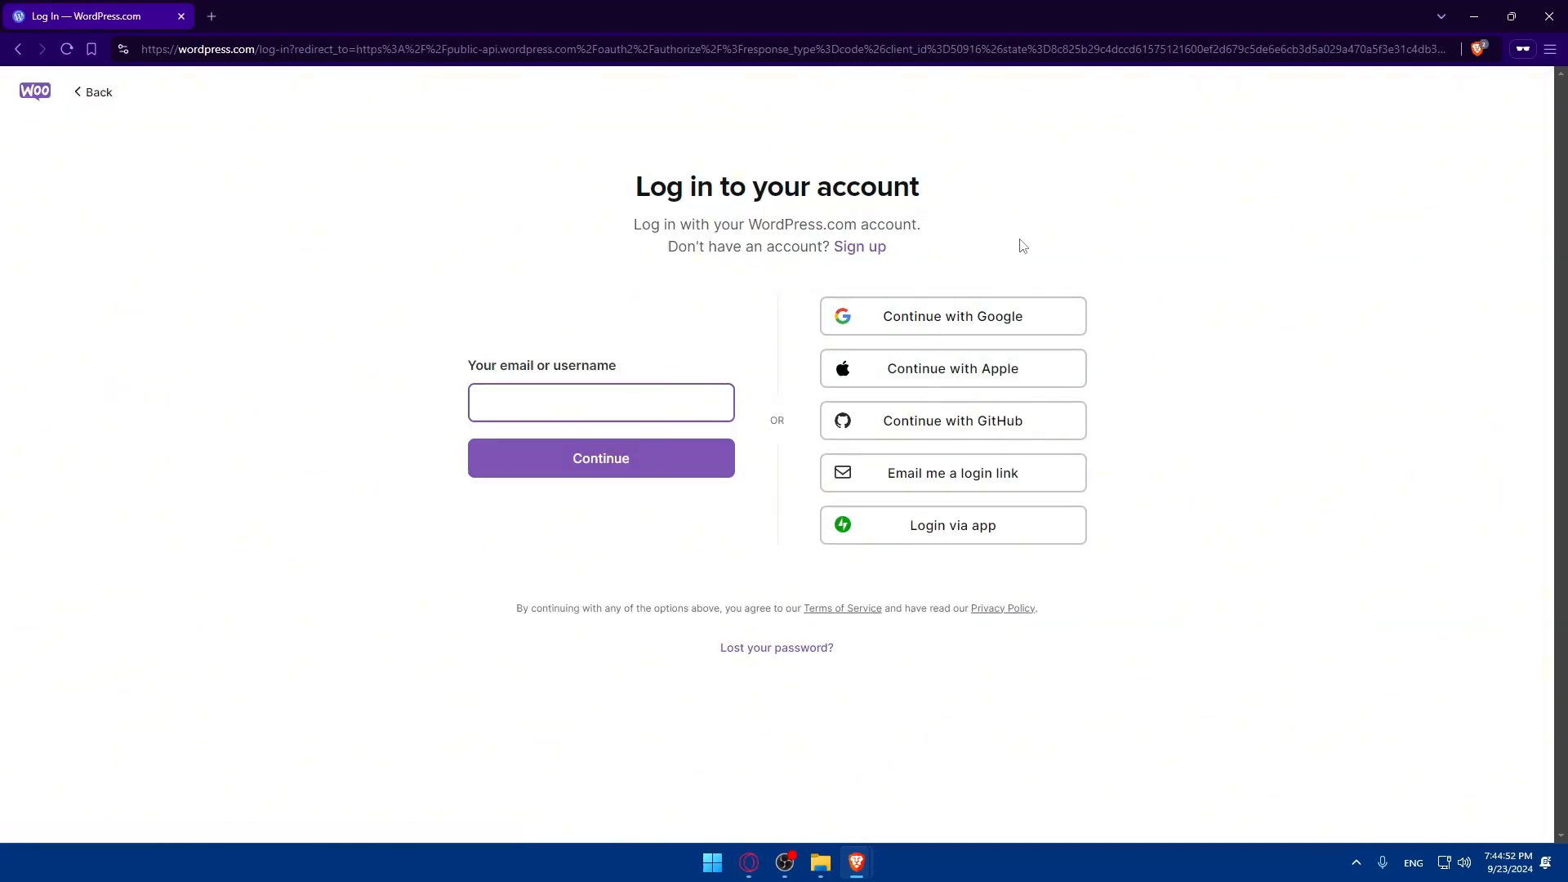
left_click(1548, 16)
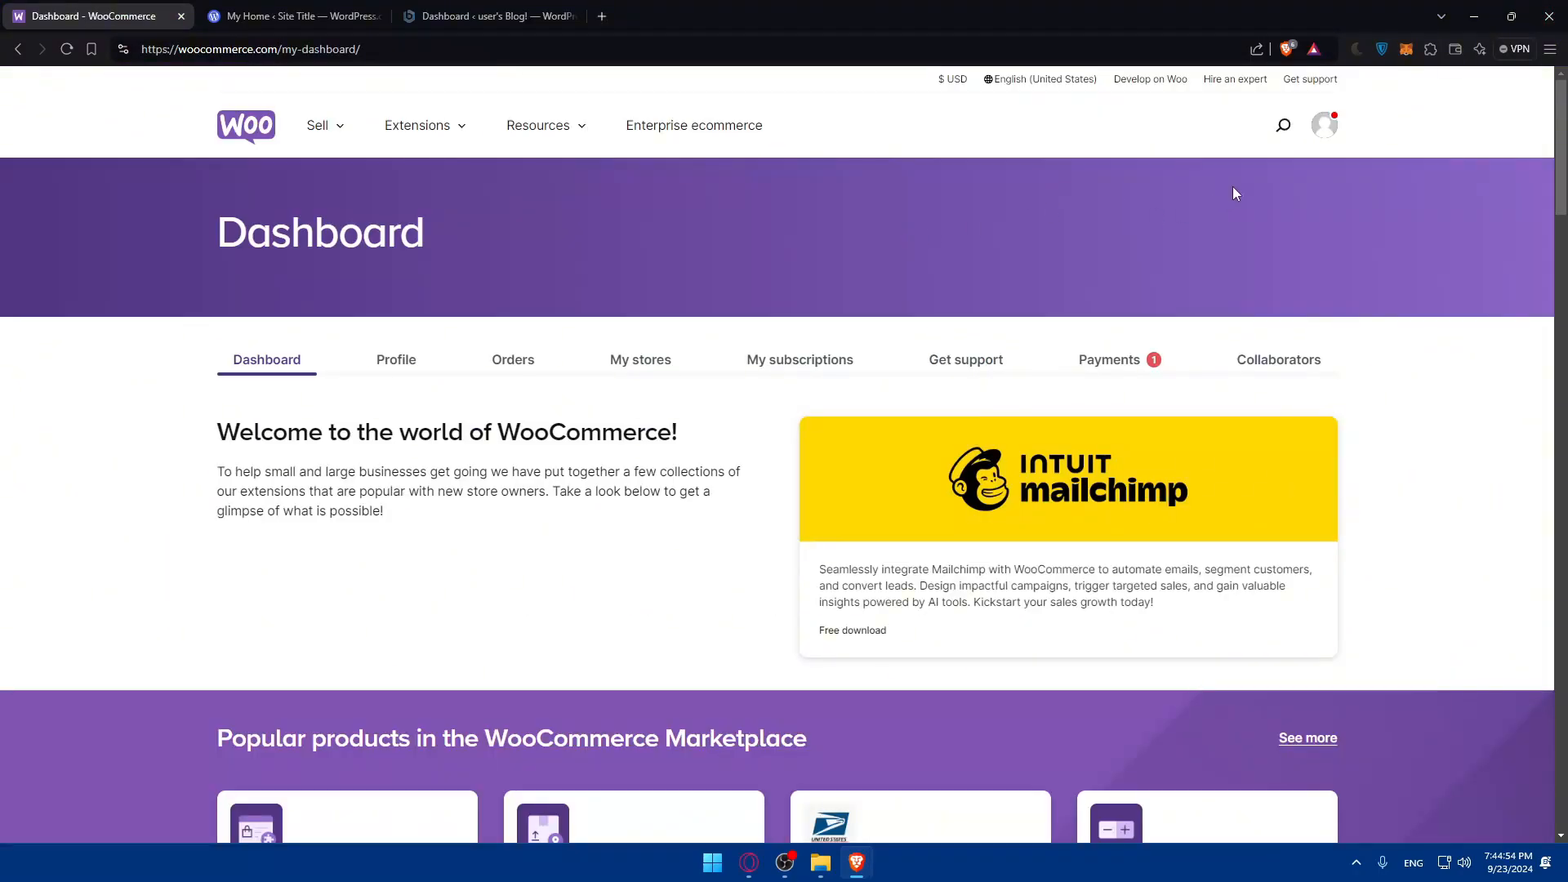
Open My Stores from the WooCommerce account and try to manage the connected store, returning to the store list.
left_click(1322, 129)
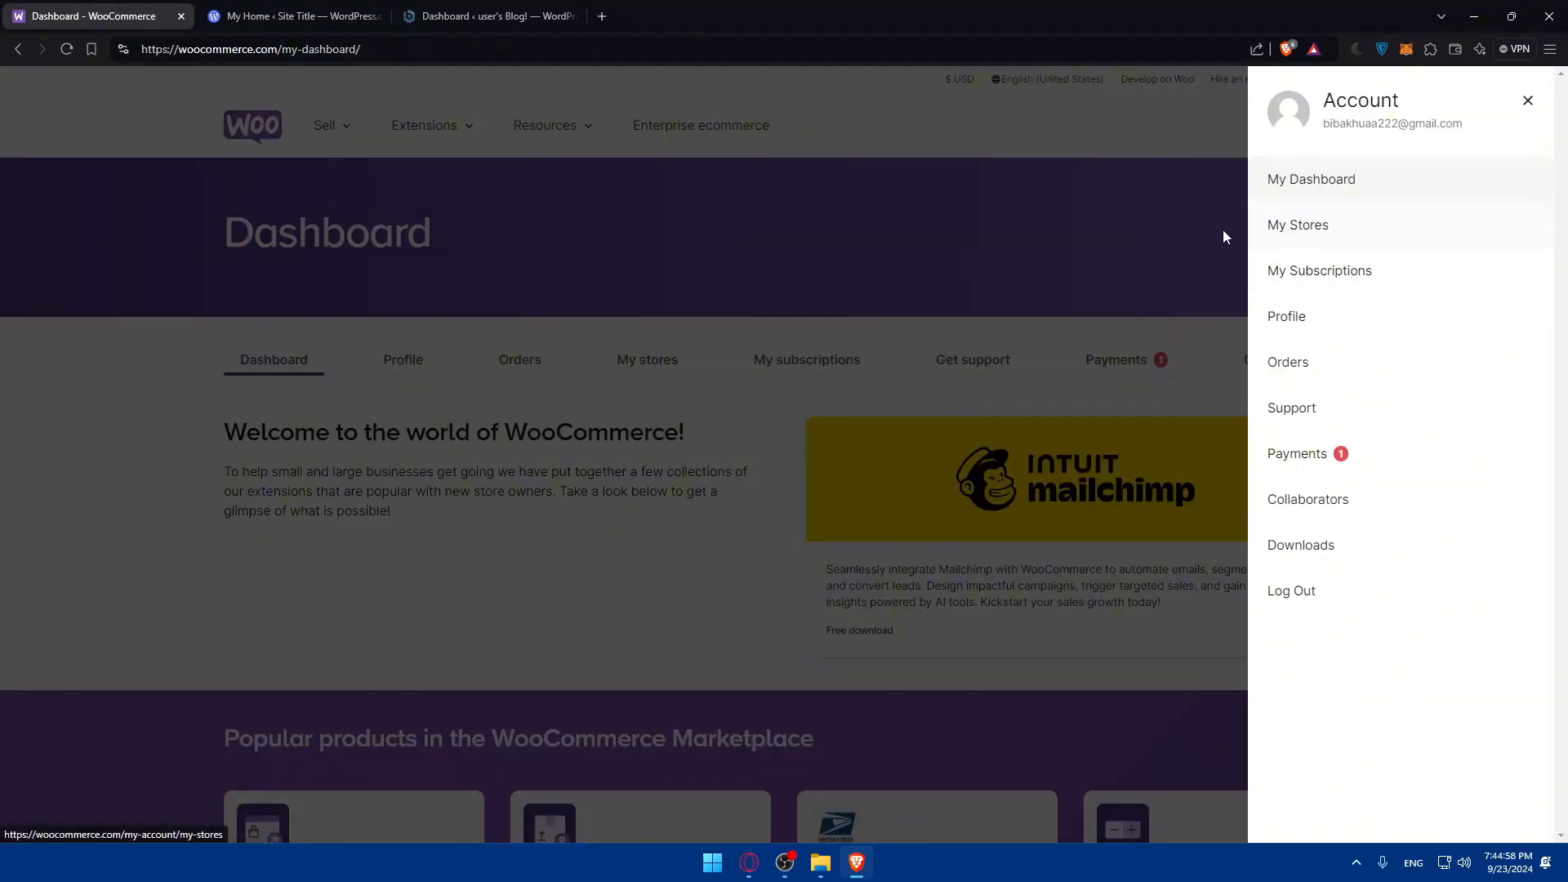
left_click(1360, 225)
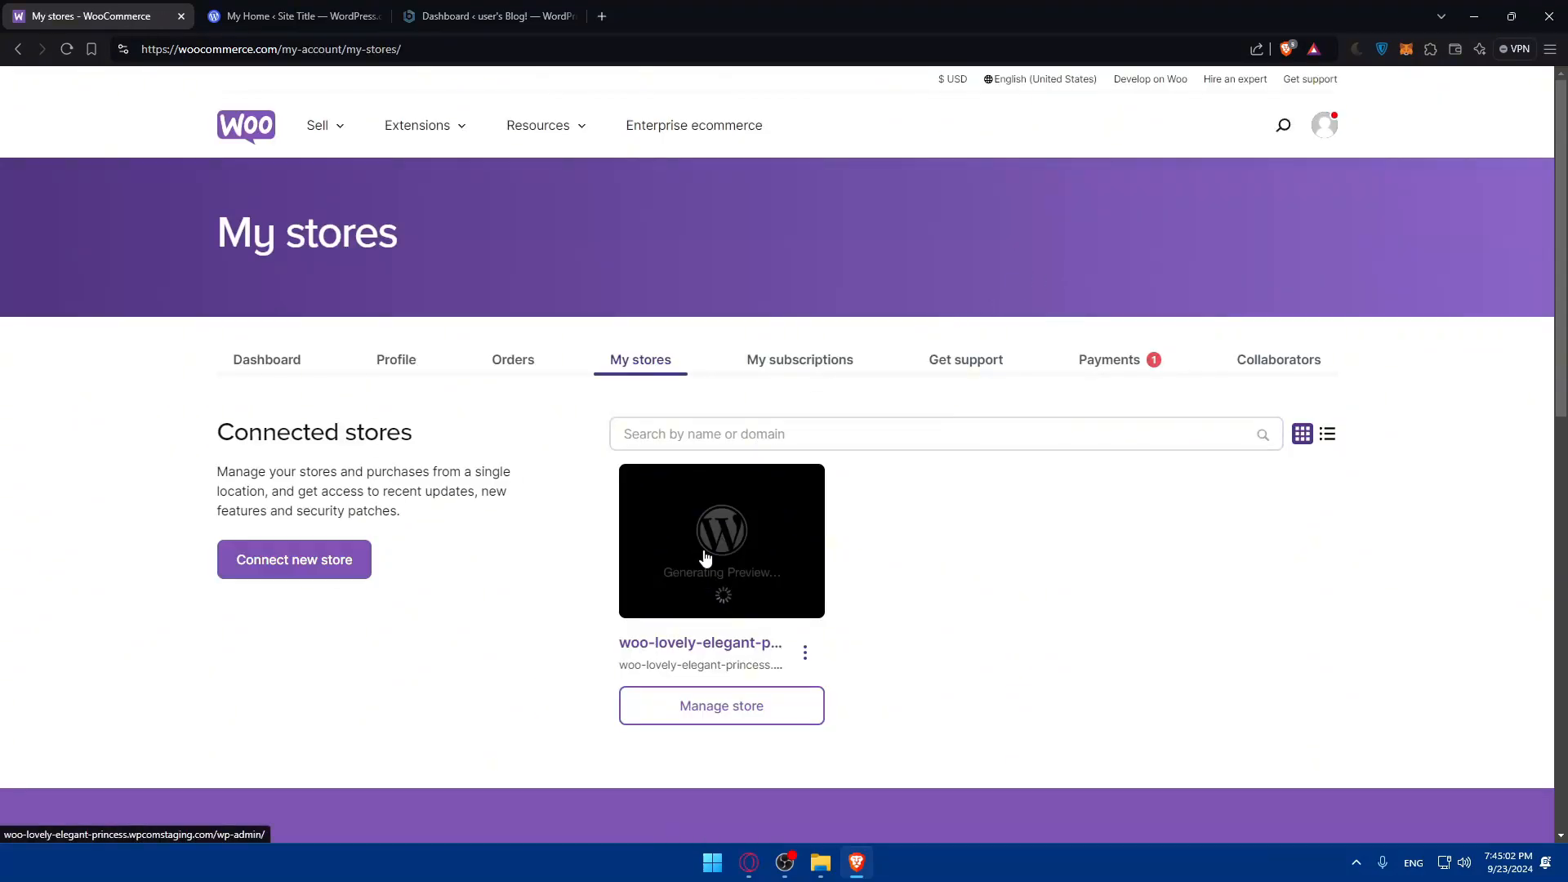
left_click(721, 704)
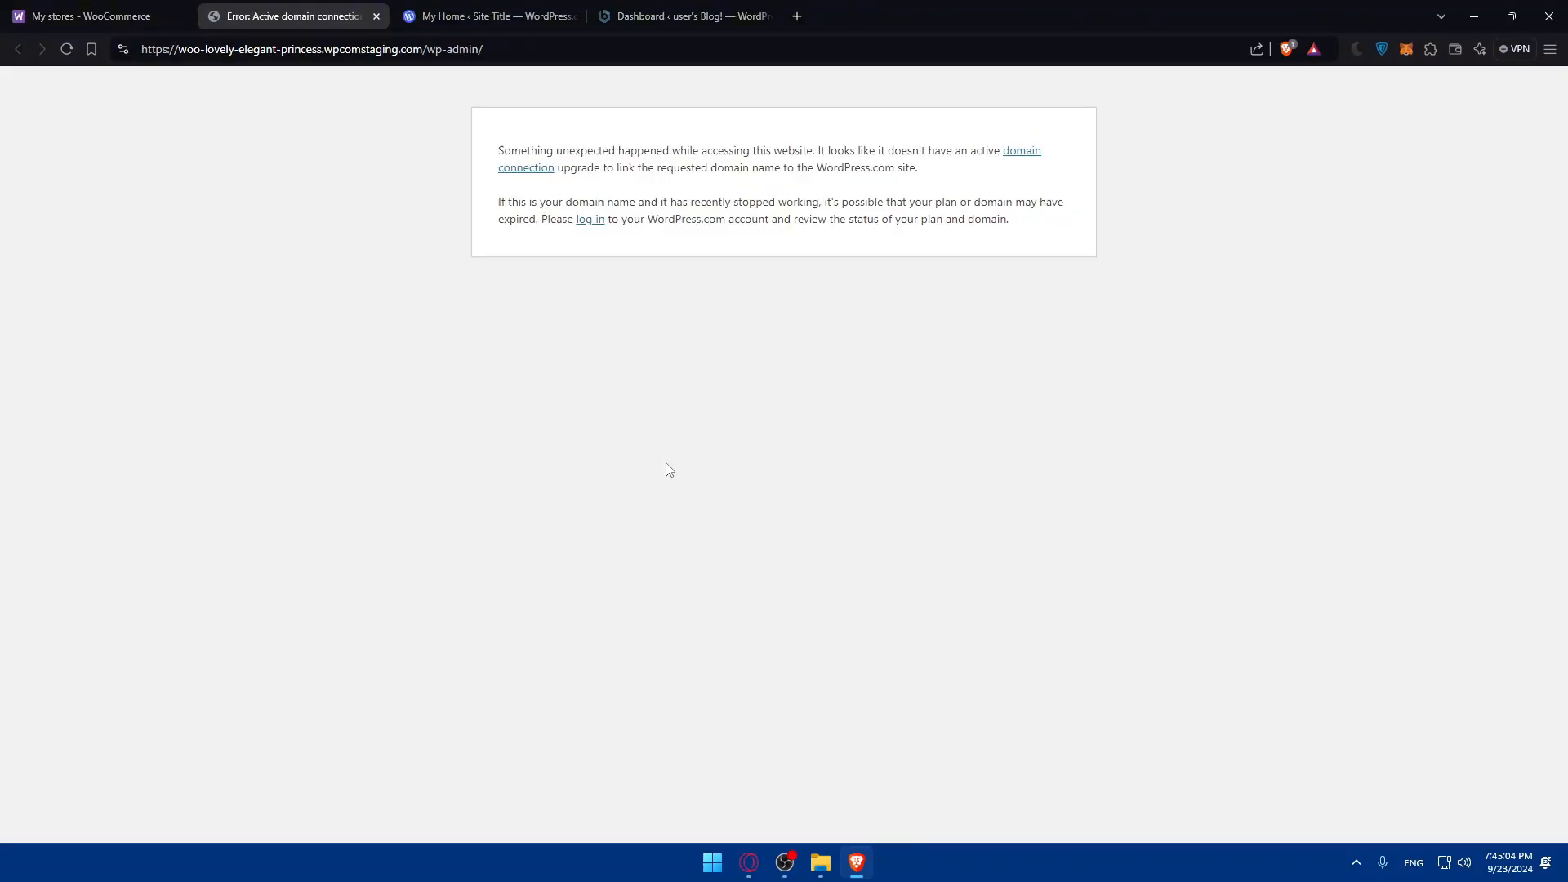
left_click(90, 15)
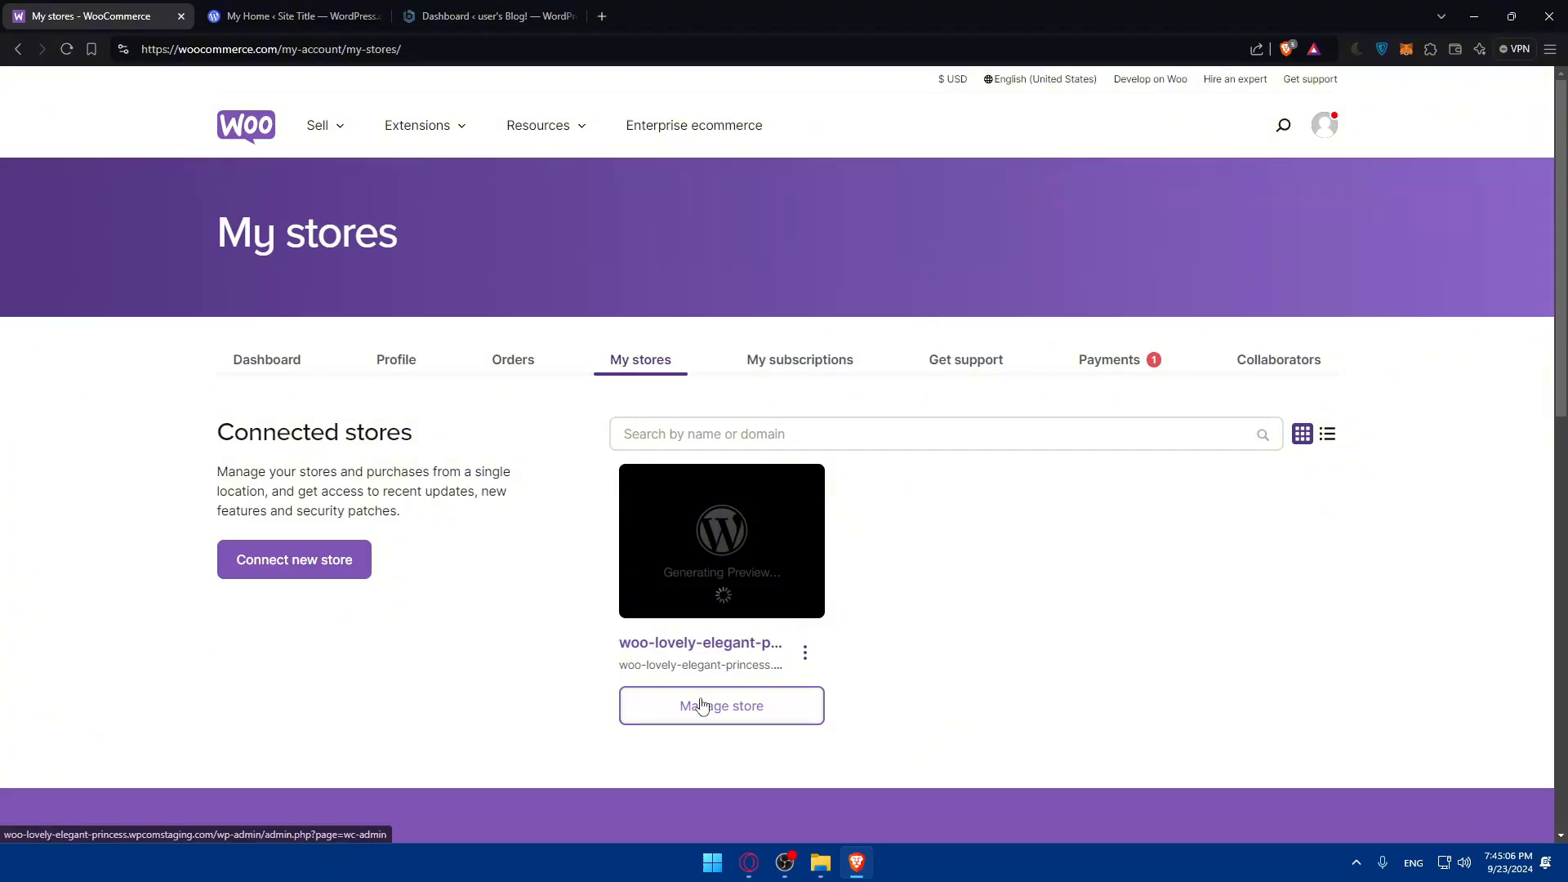
left_click(699, 706)
left_click(376, 16)
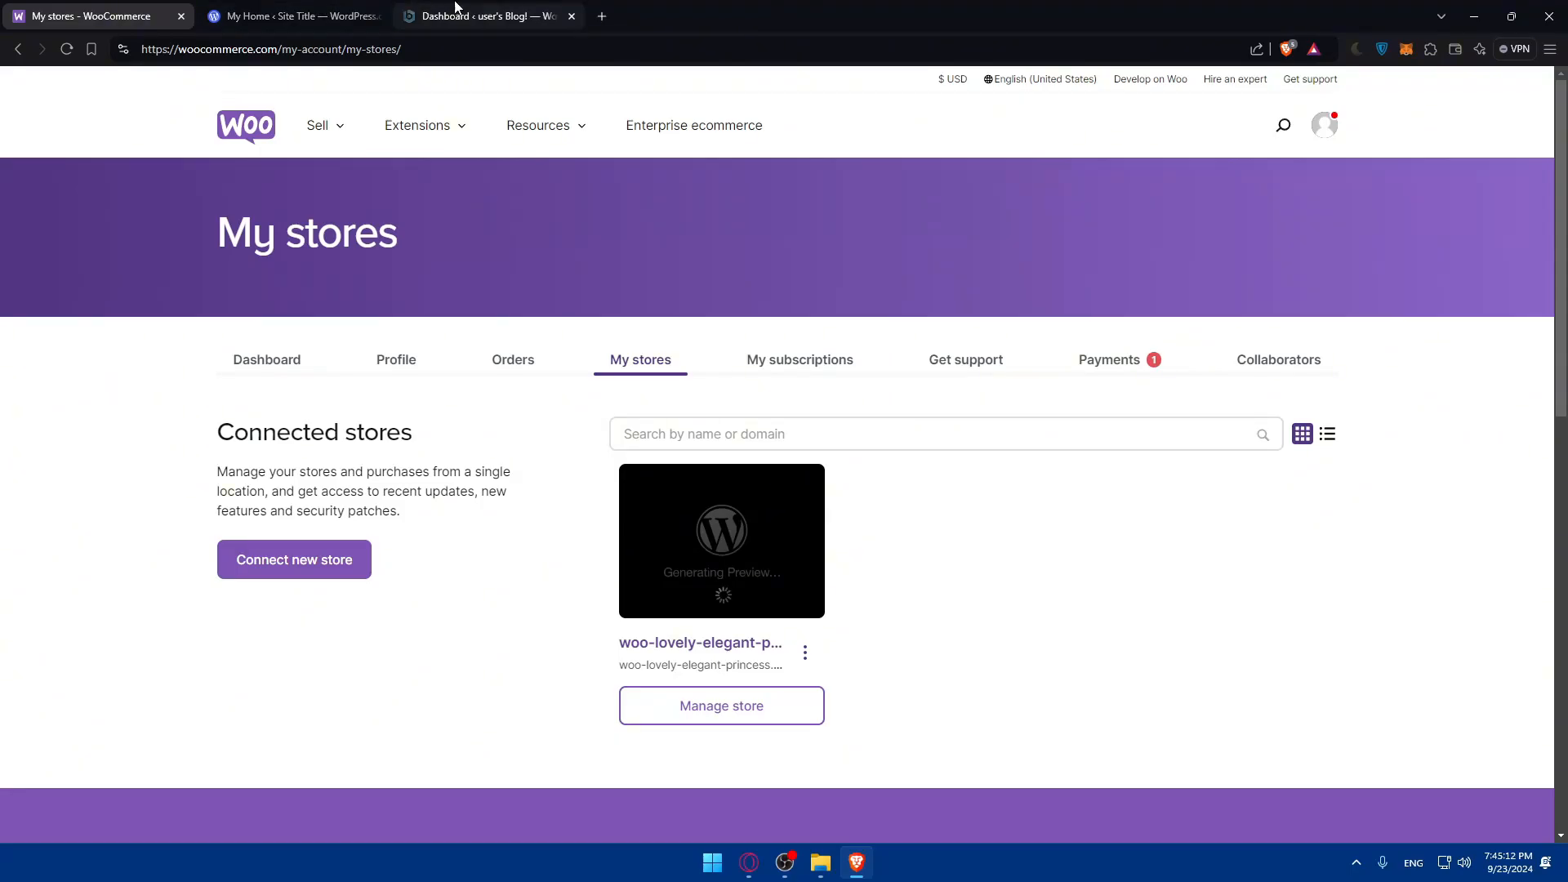
Close the WordPress.com home page and open the page for adding new plugins on the local WordPress site.
left_click(353, 11)
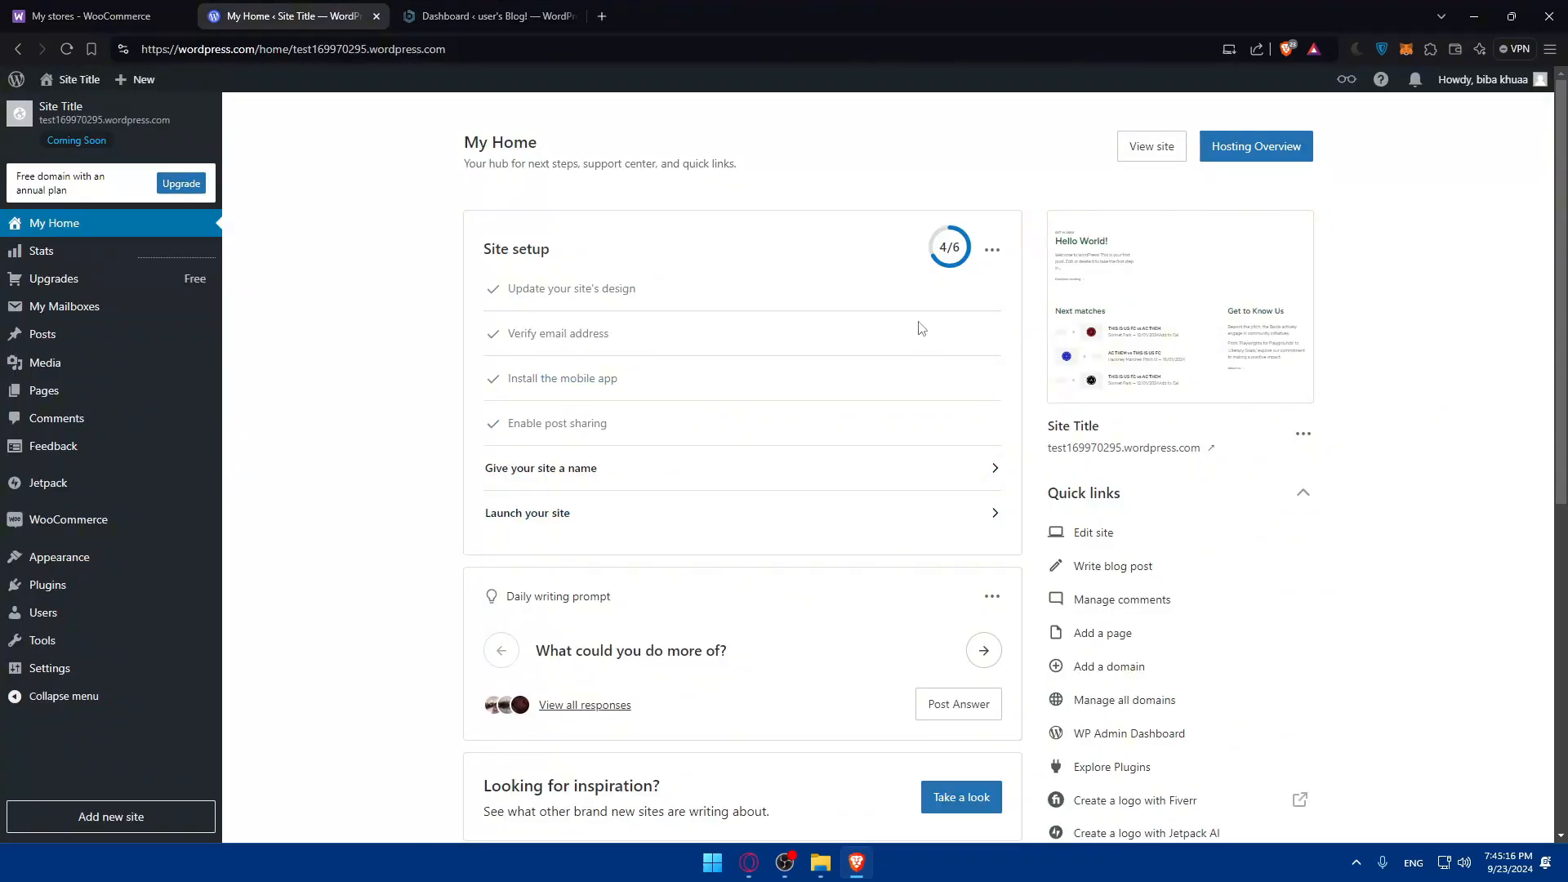
left_click(375, 17)
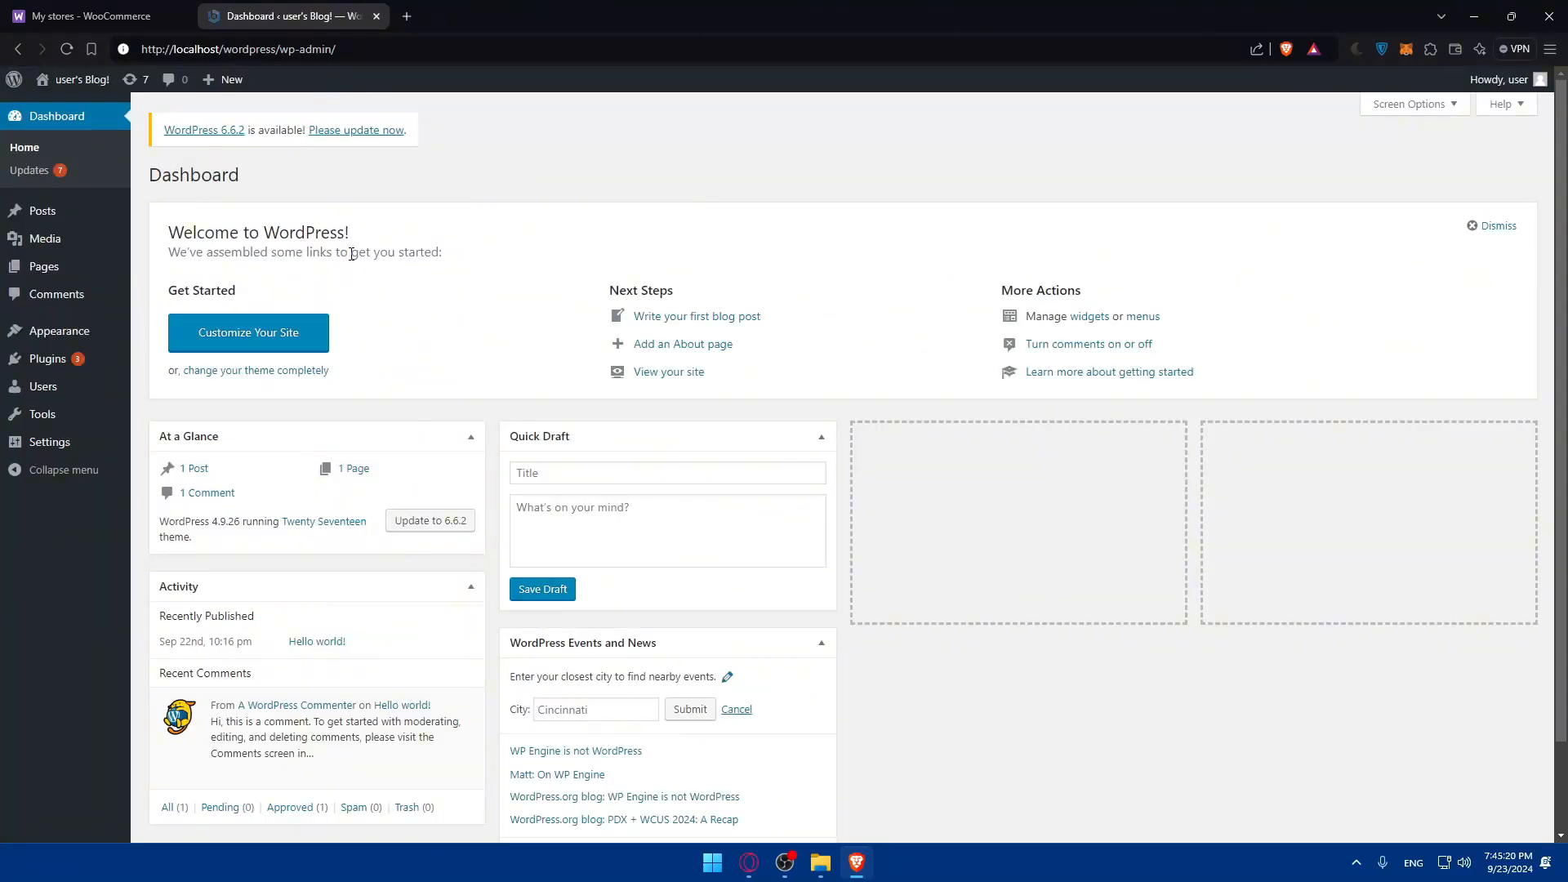
mouse_move(50, 361)
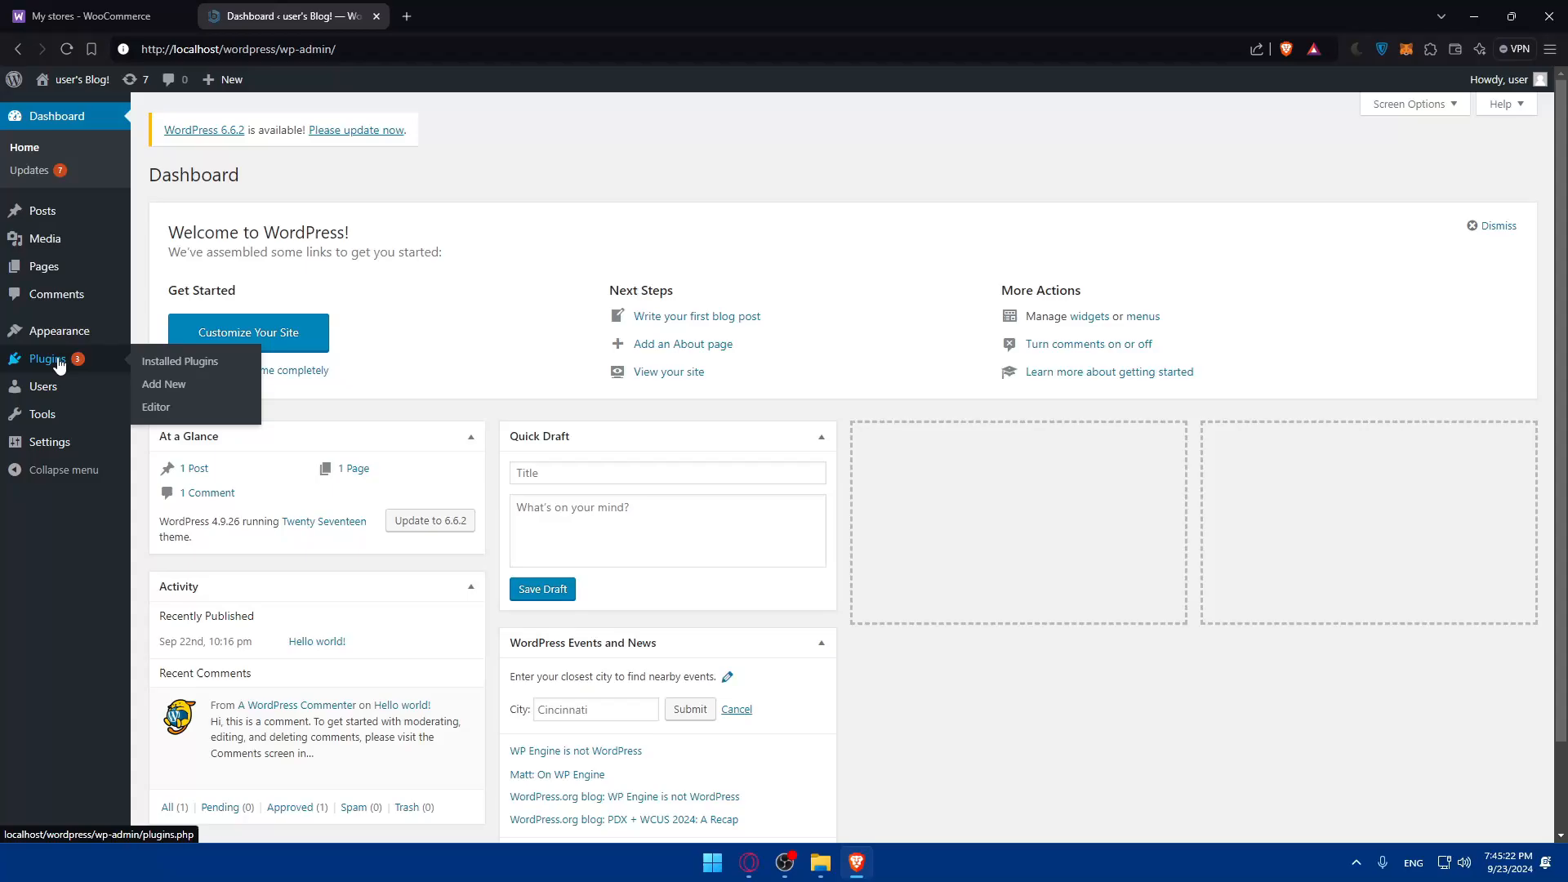
left_click(162, 384)
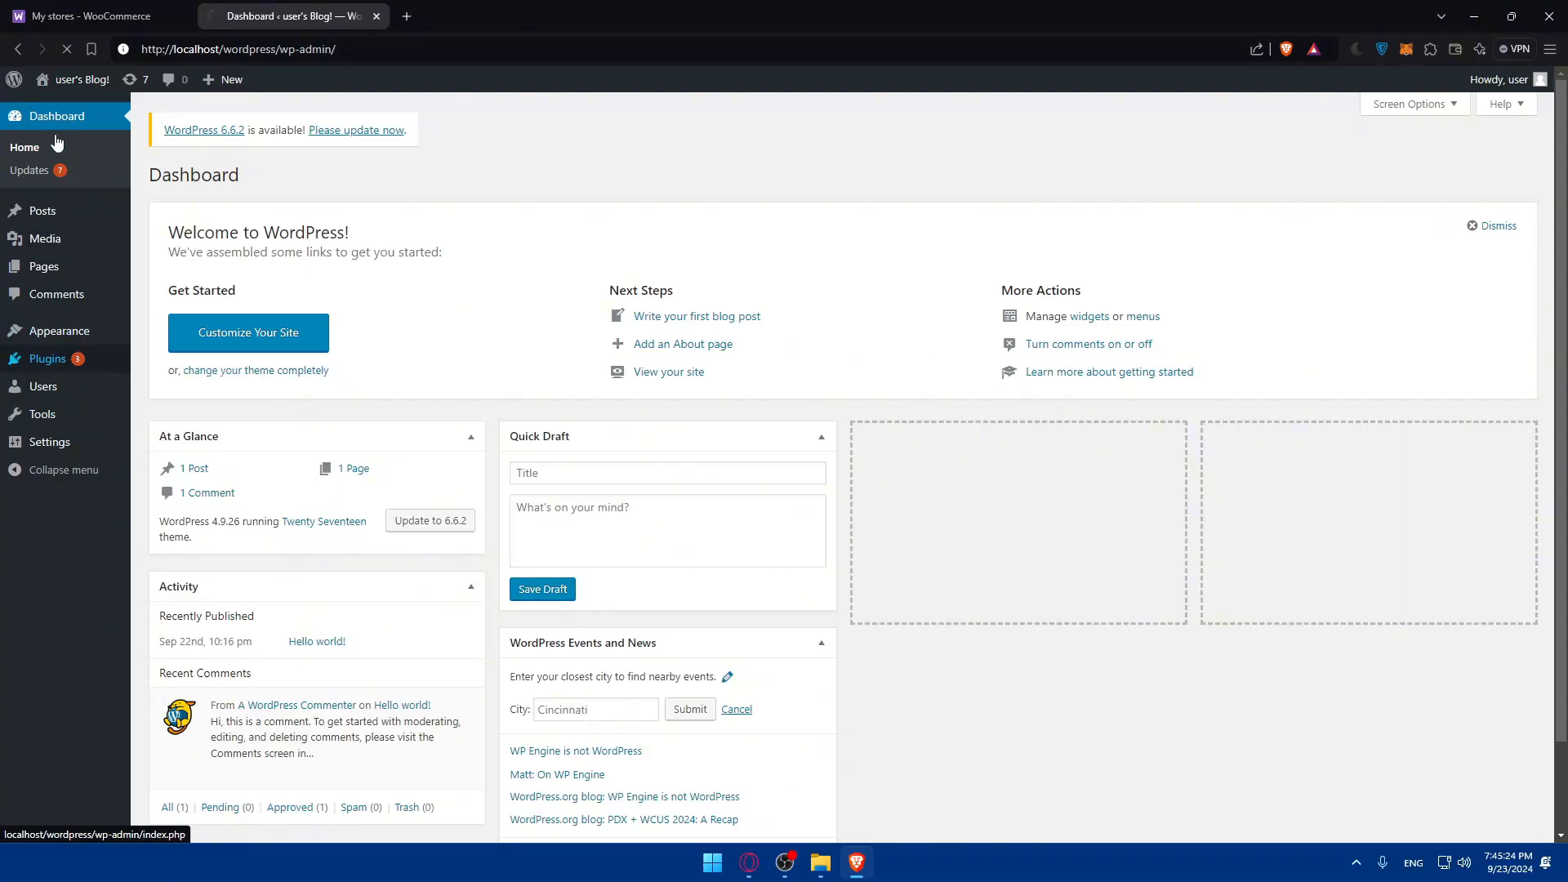
mouse_move(110, 366)
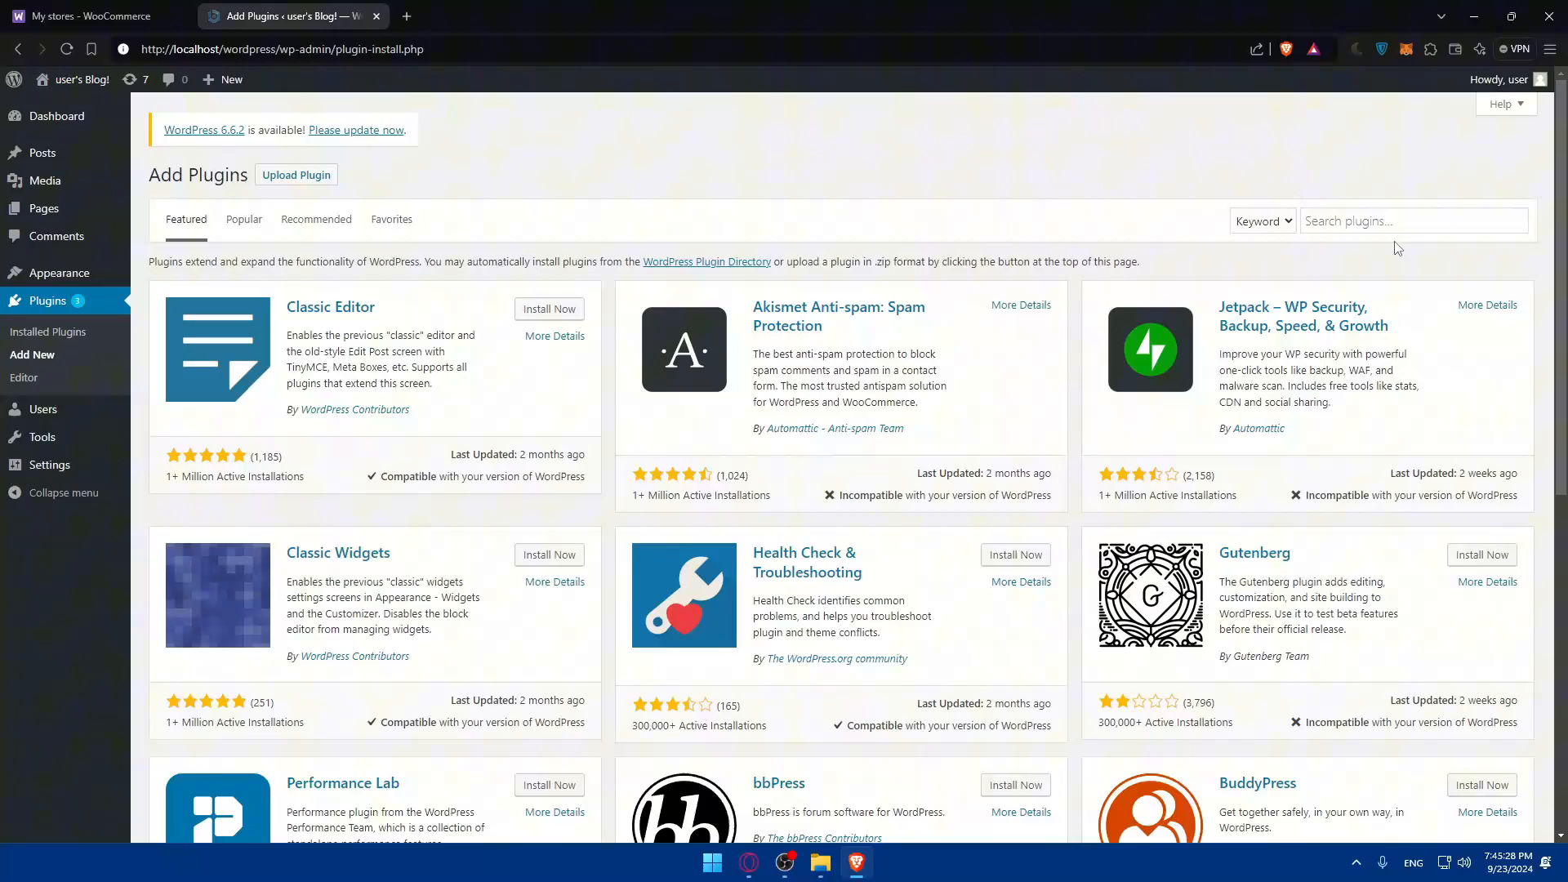
Search the plugin directory for "woocommerce" and install the WooCommerce plugin by Automattic.
left_click(1375, 222)
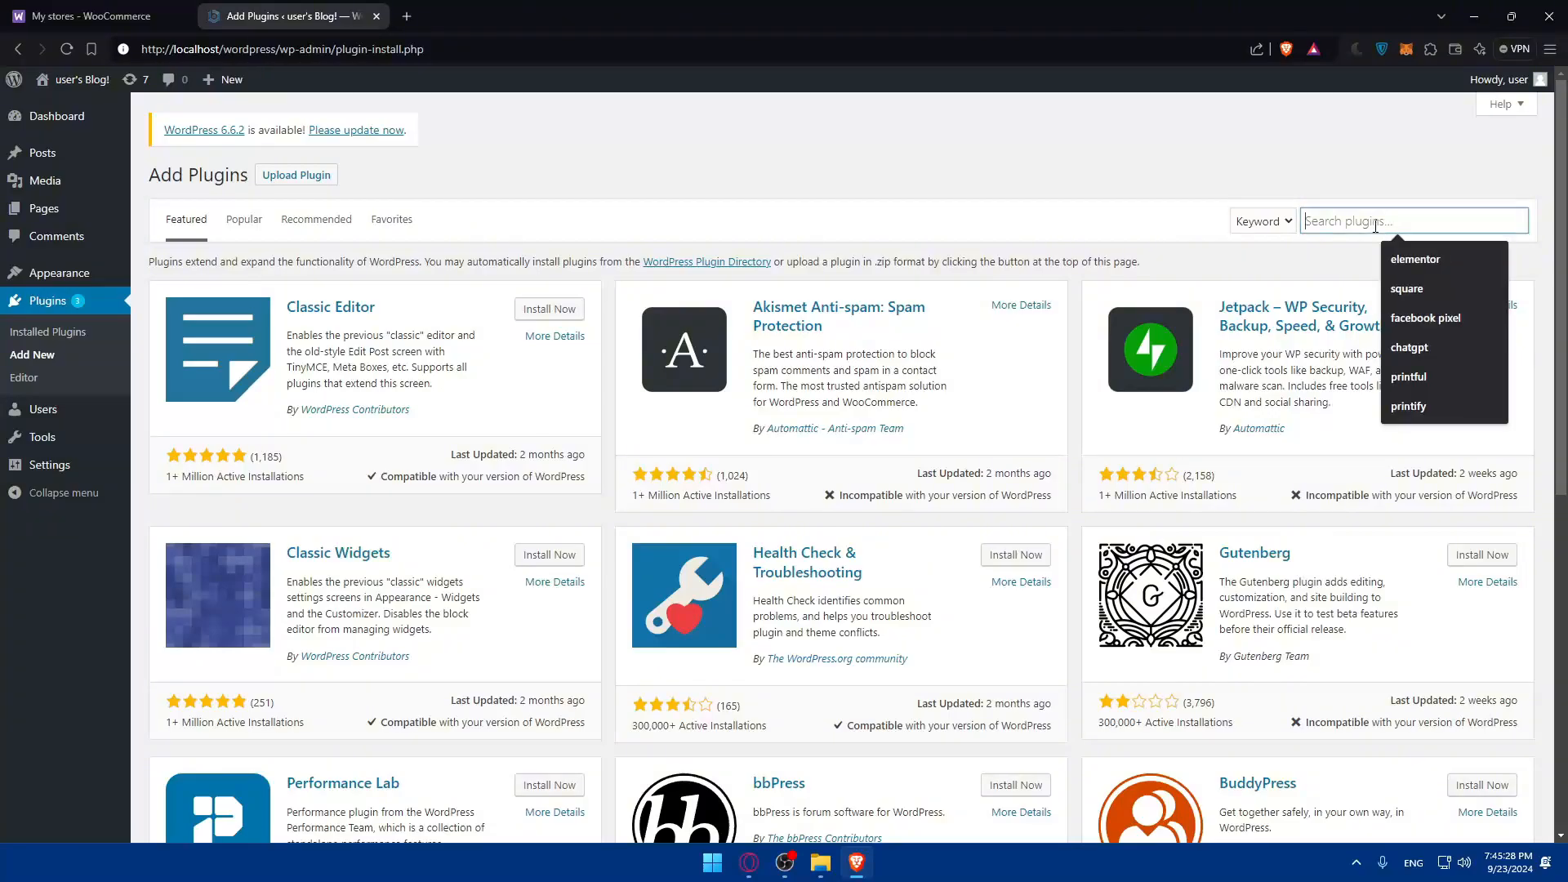
type("wooco")
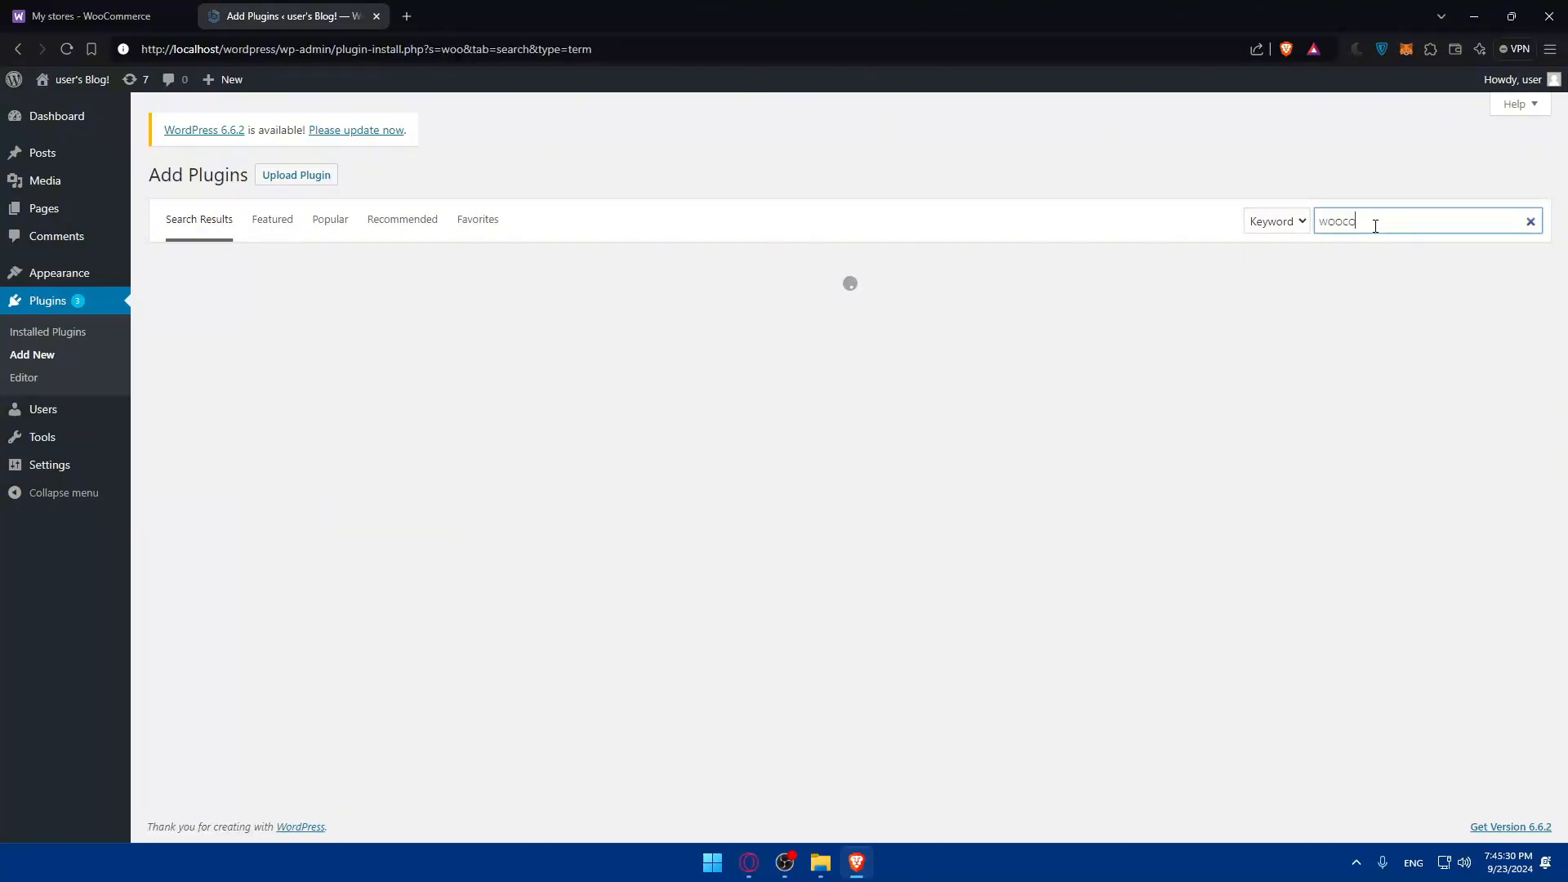
type("mmerce")
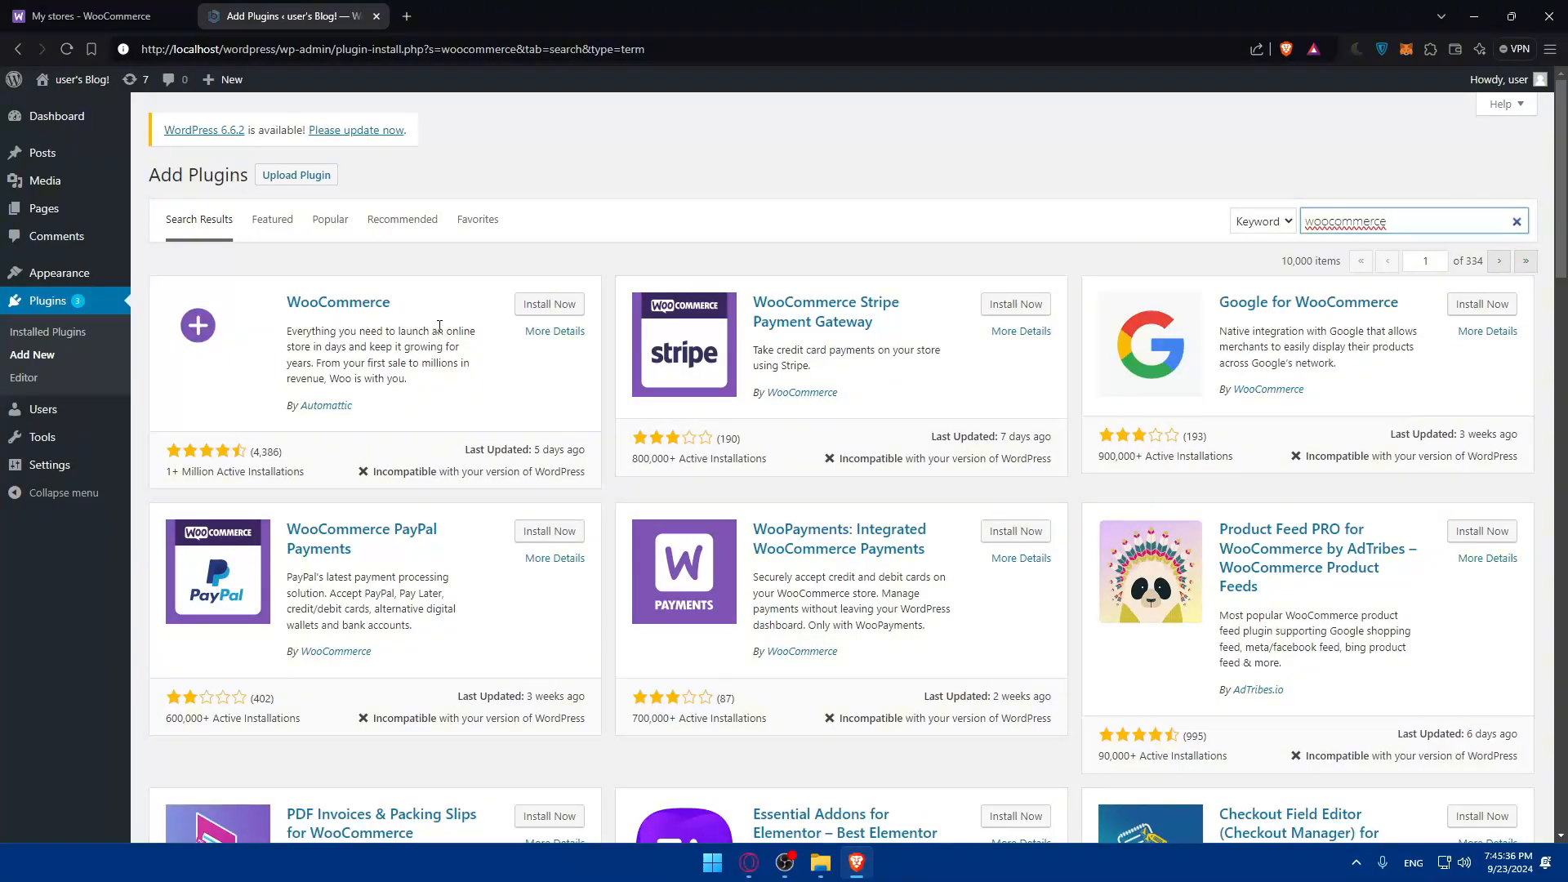
left_click_drag(287, 312, 390, 304)
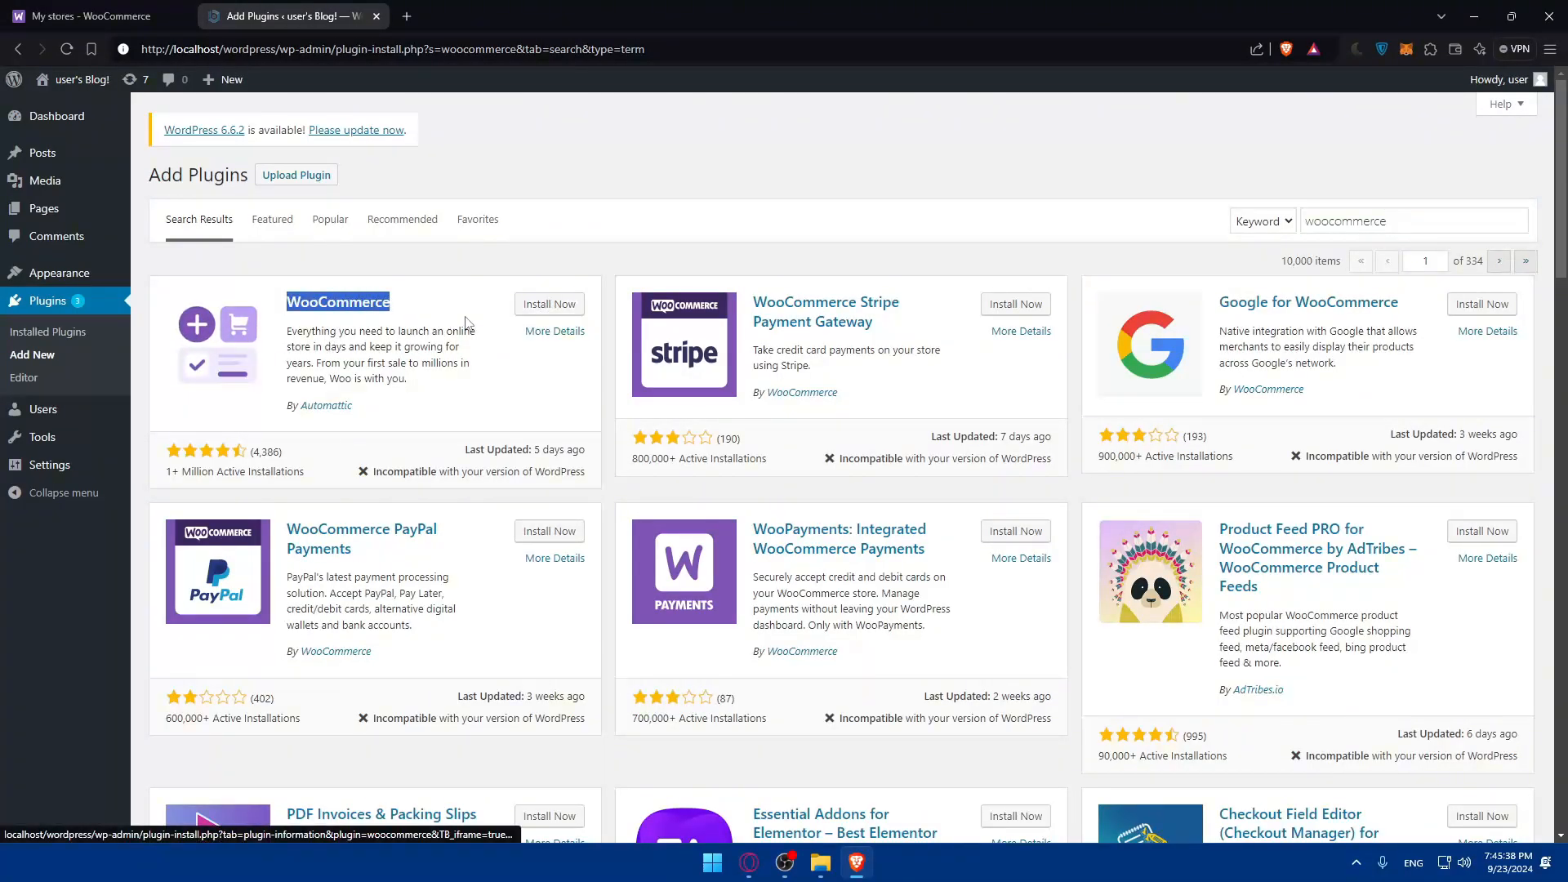
left_click(549, 304)
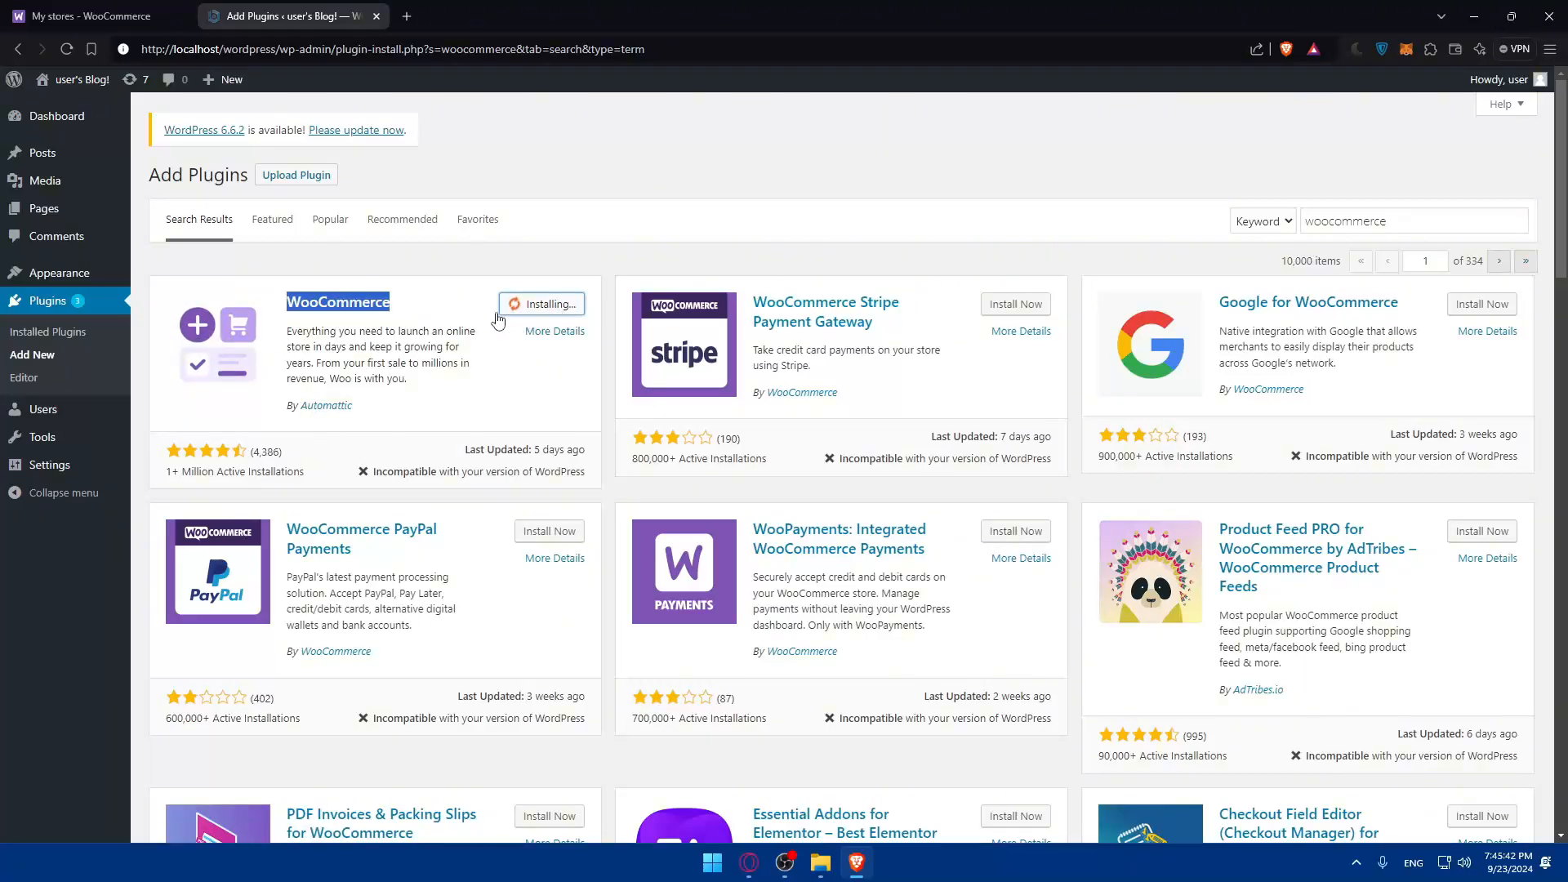
Look over the WooCommerce plugin's description in its details window and close it.
left_click(363, 307)
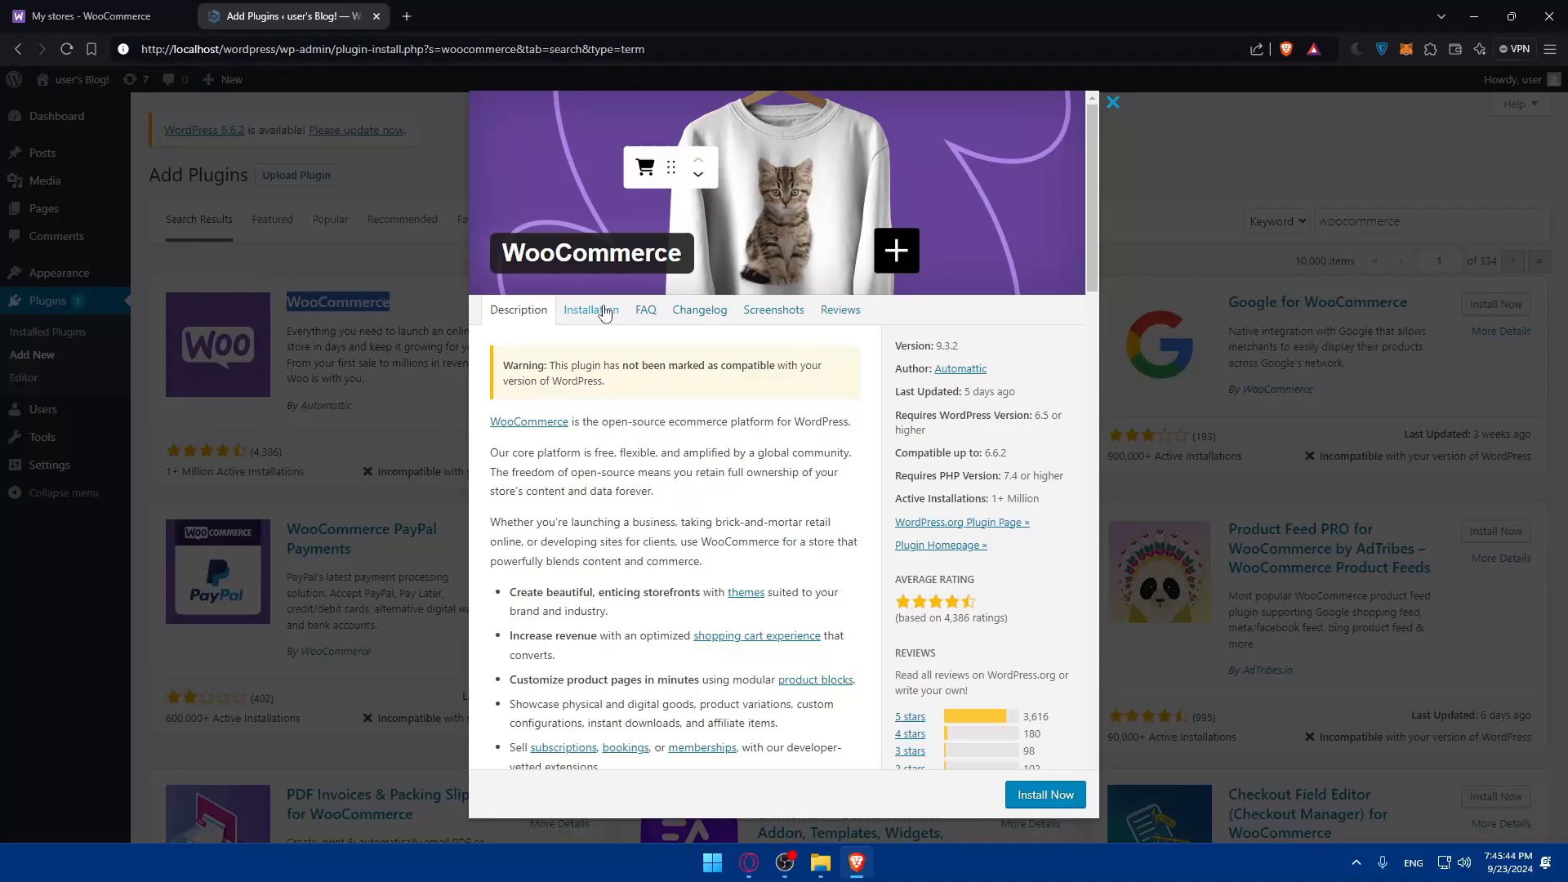
scroll(614, 347, "down", 4)
scroll(629, 378, "up", 3)
scroll(628, 378, "up", 2)
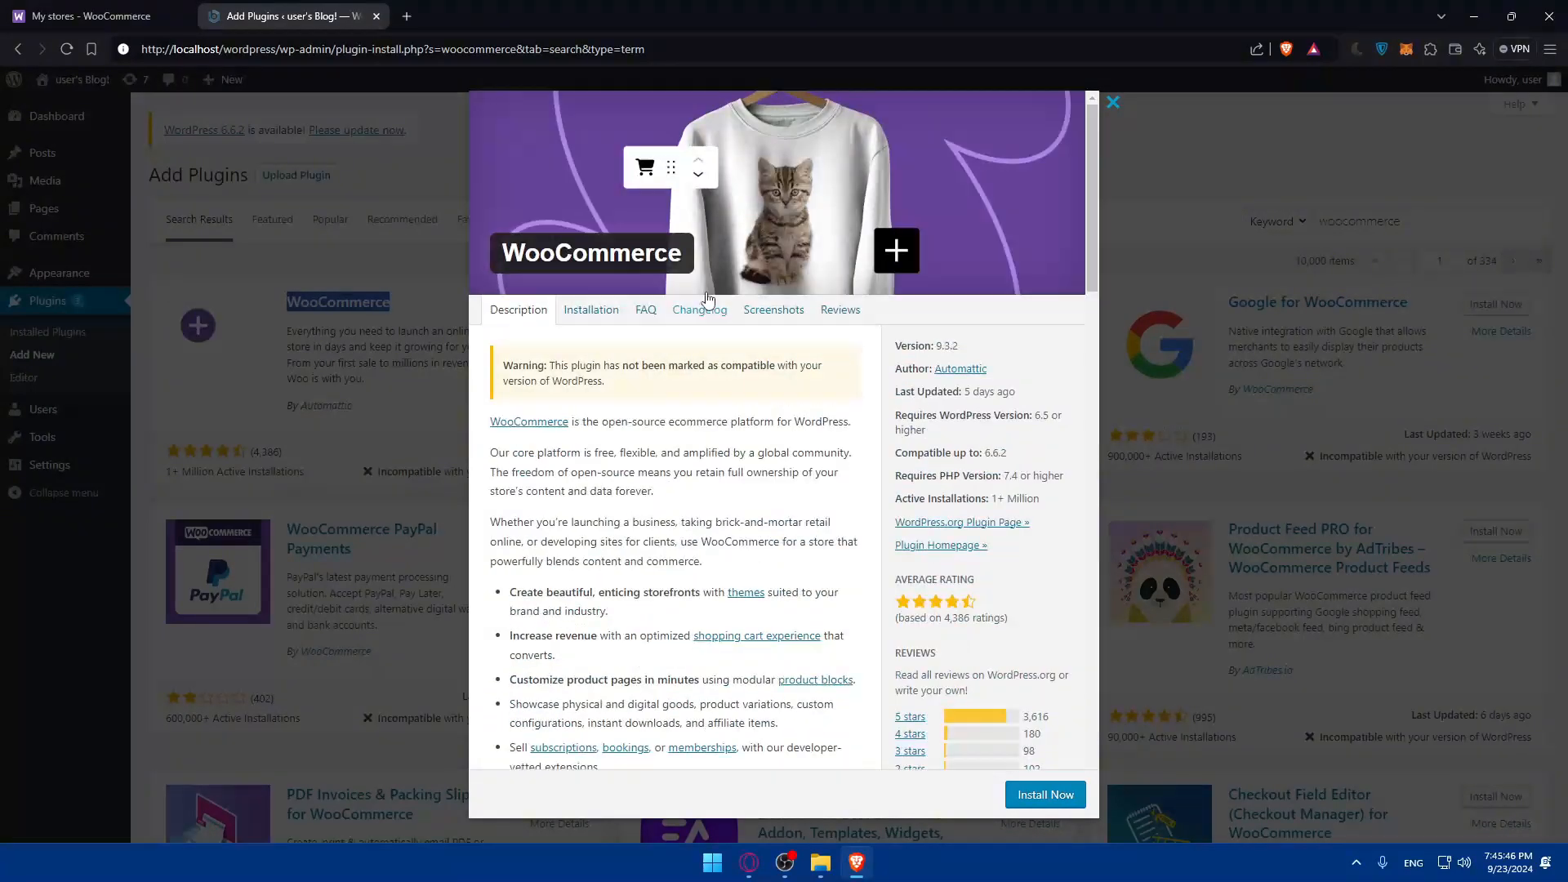
left_click(1112, 102)
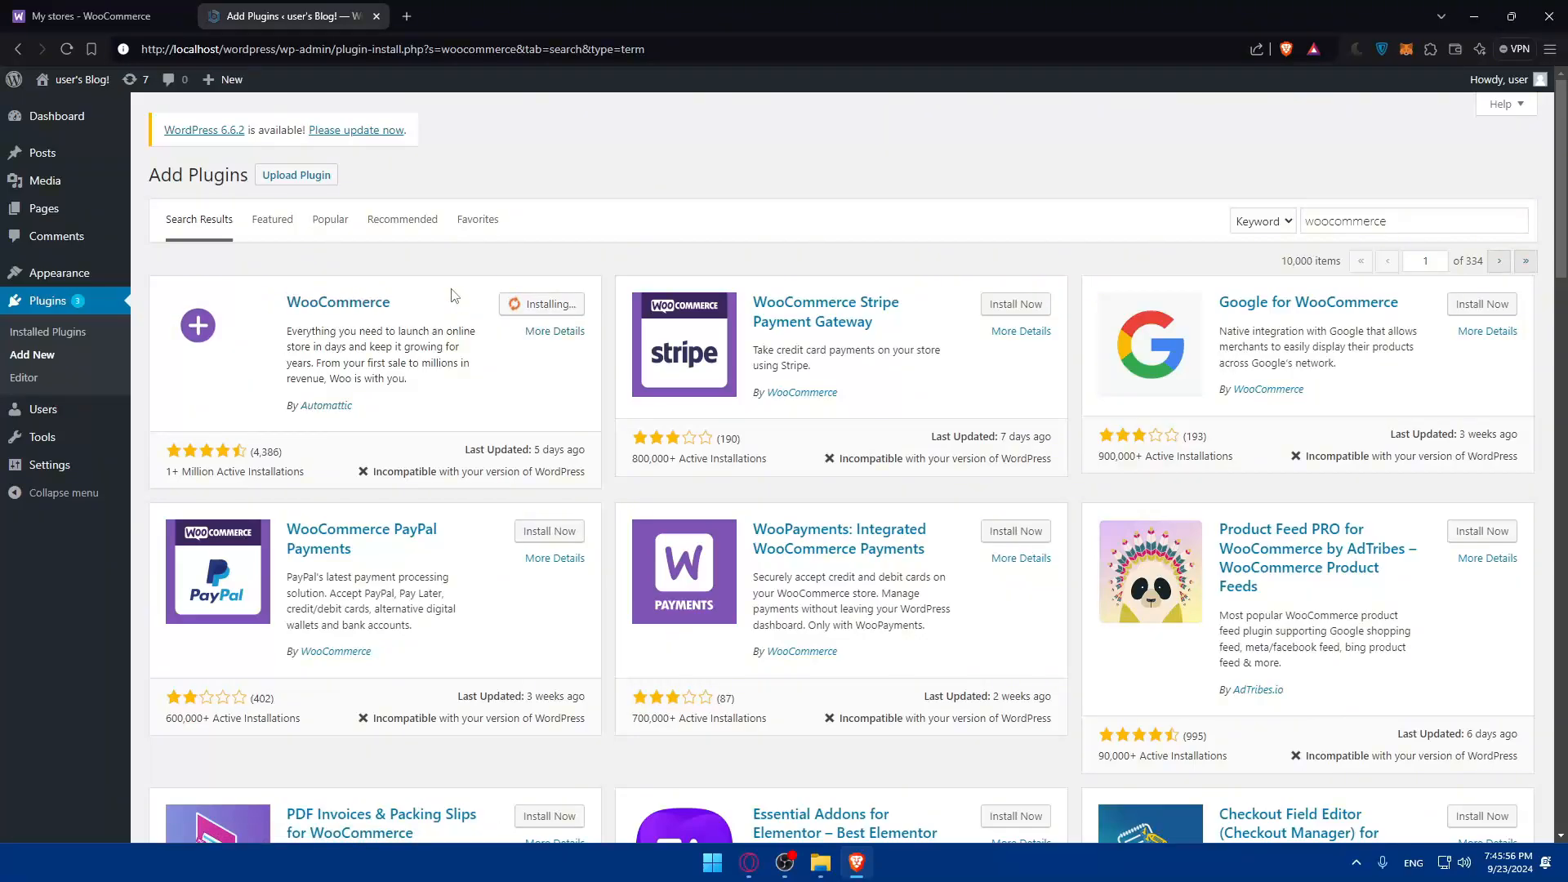
Reopen the WooCommerce plugin details and look through the description, installation, FAQ and changelog sections.
left_click(319, 300)
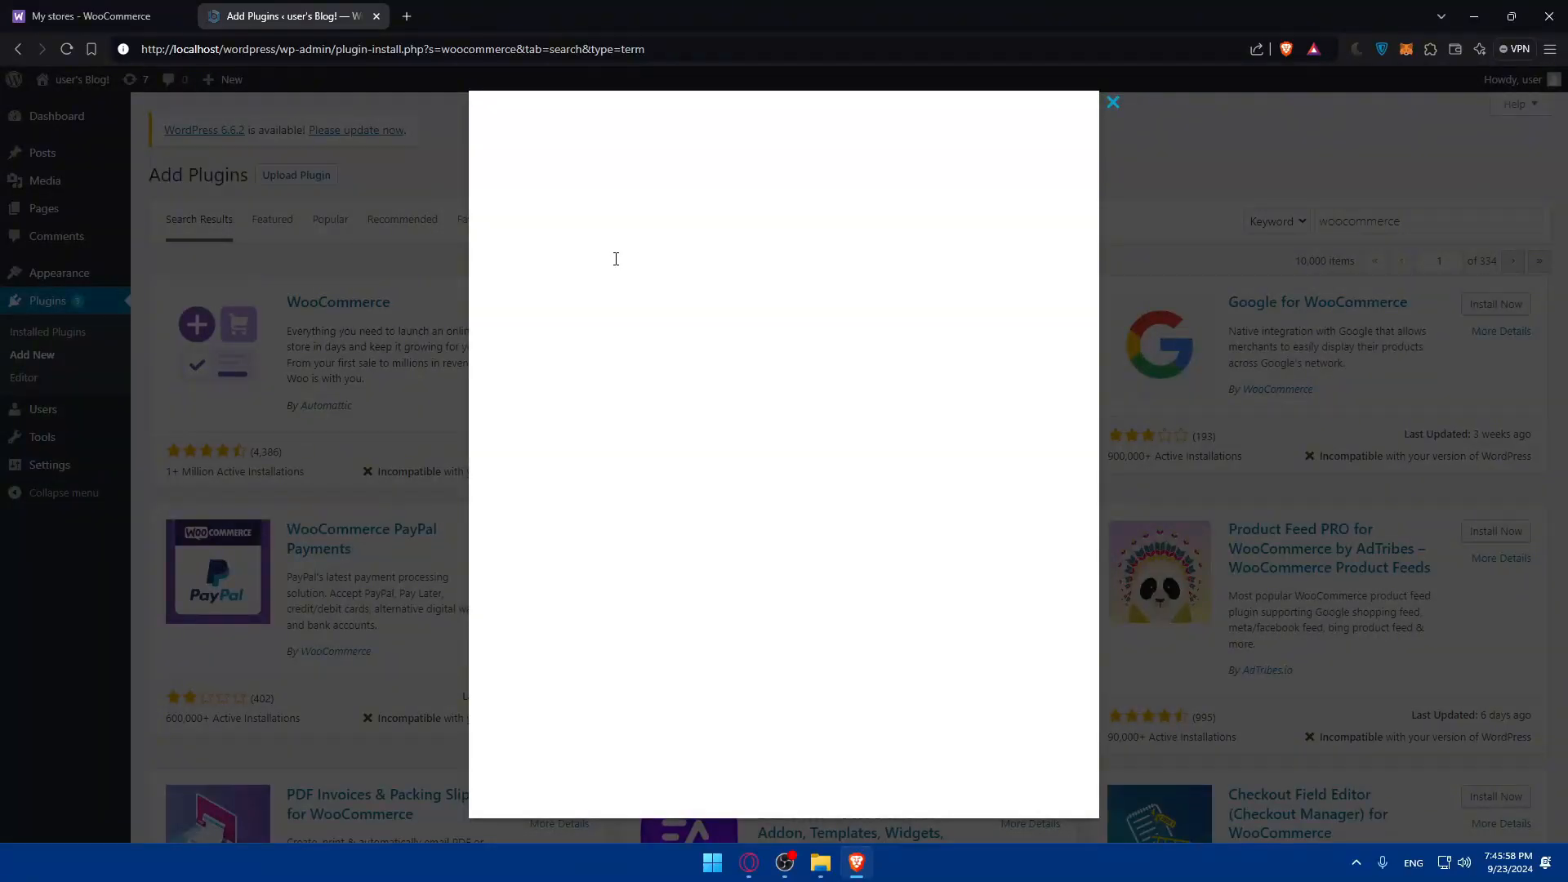
scroll(611, 327, "down", 9)
scroll(610, 335, "up", 9)
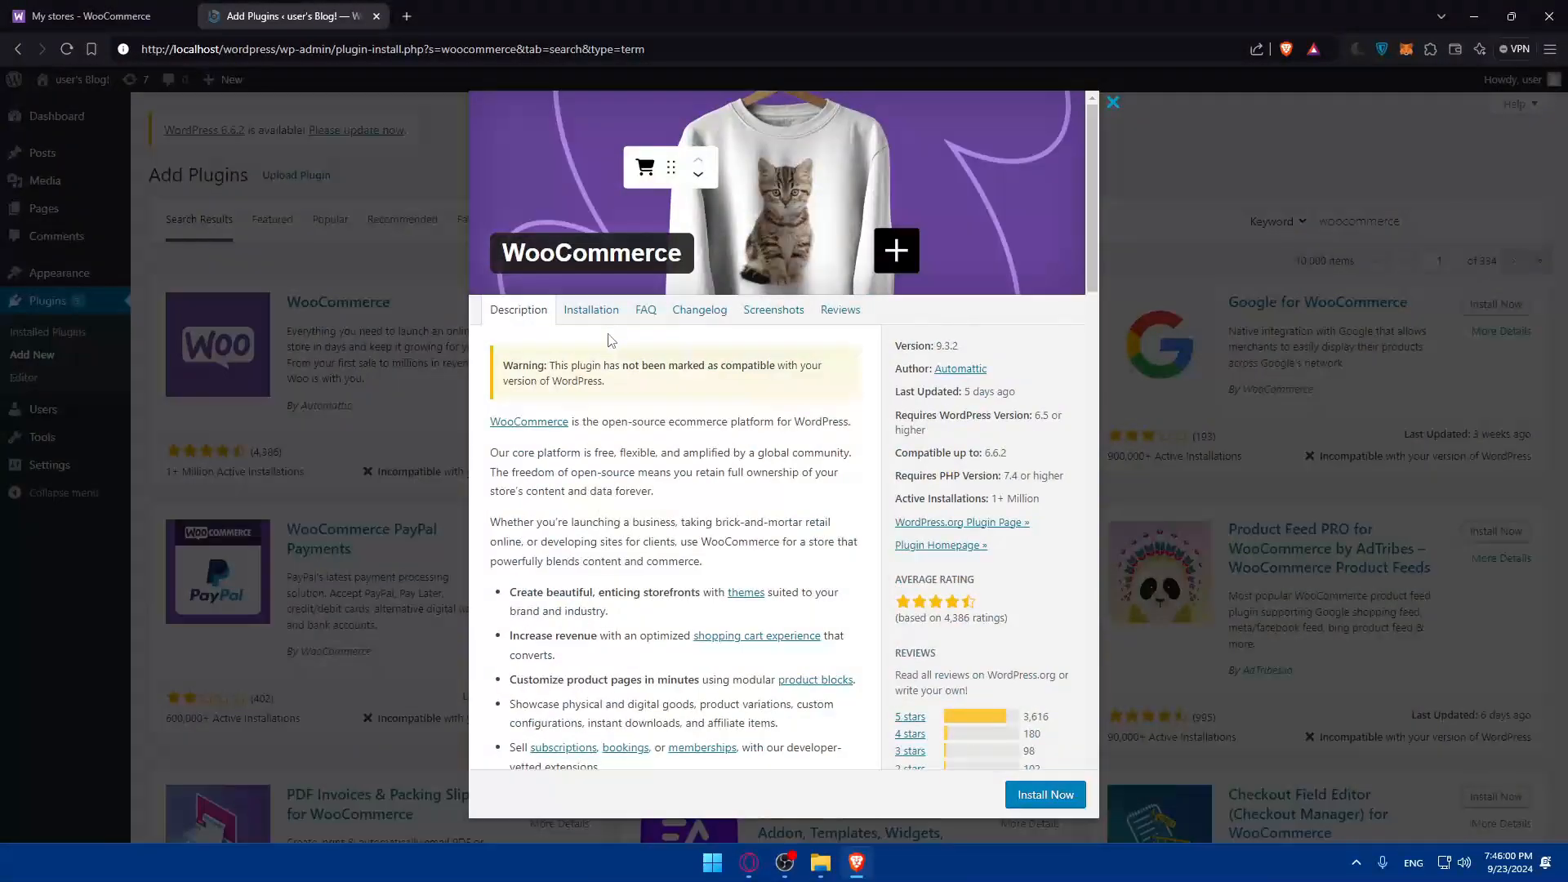
left_click(591, 311)
left_click(645, 310)
left_click(698, 311)
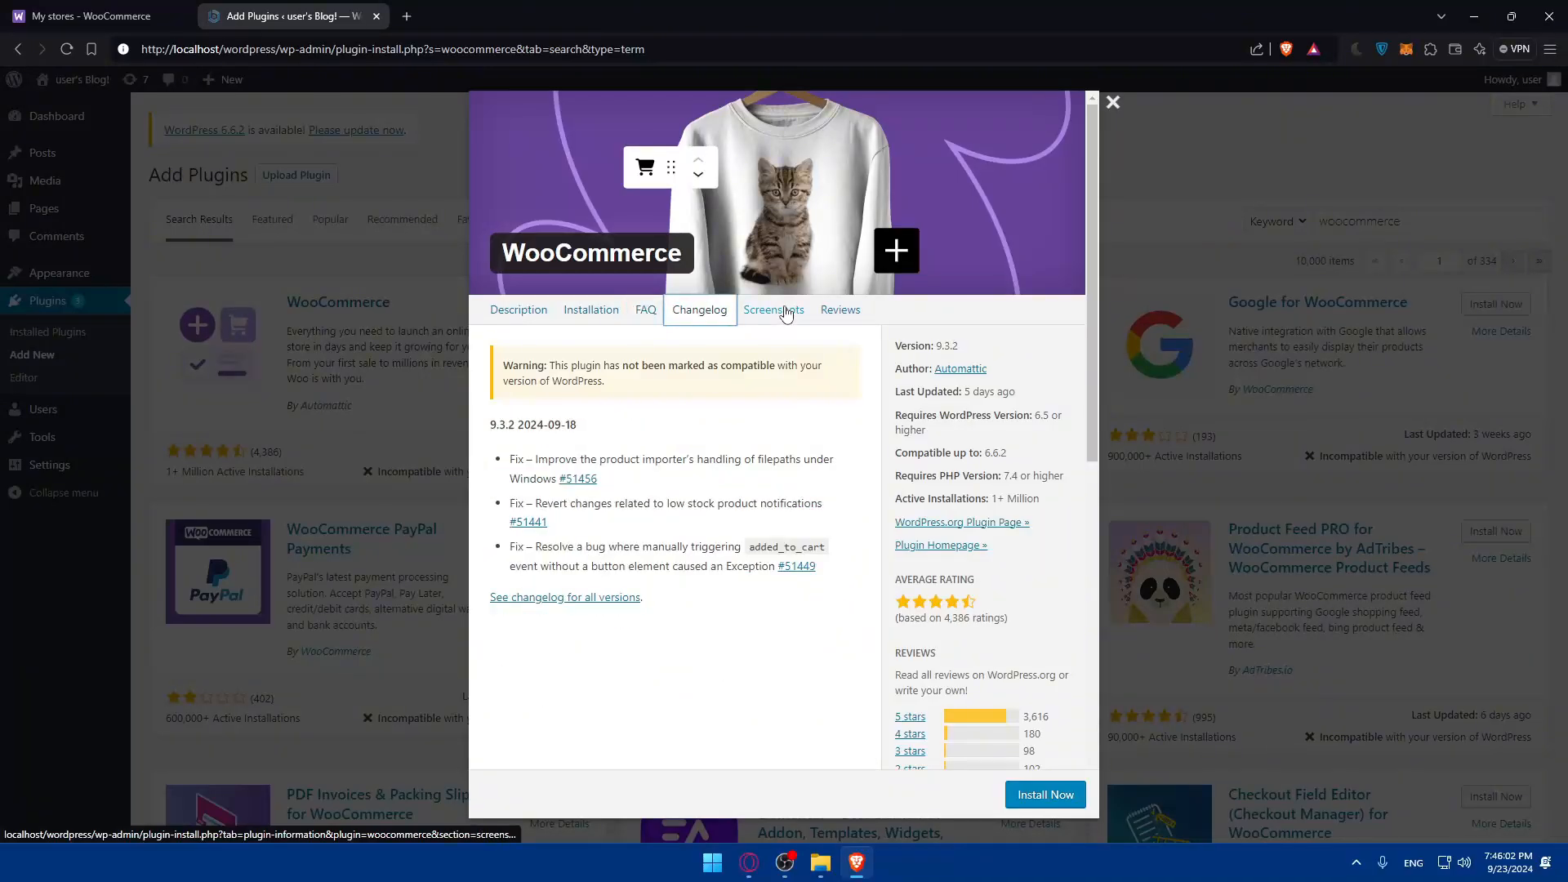
Look through the WooCommerce plugin's screenshots and user reviews, and request its installation from the details window.
left_click(786, 312)
scroll(604, 490, "down", 3)
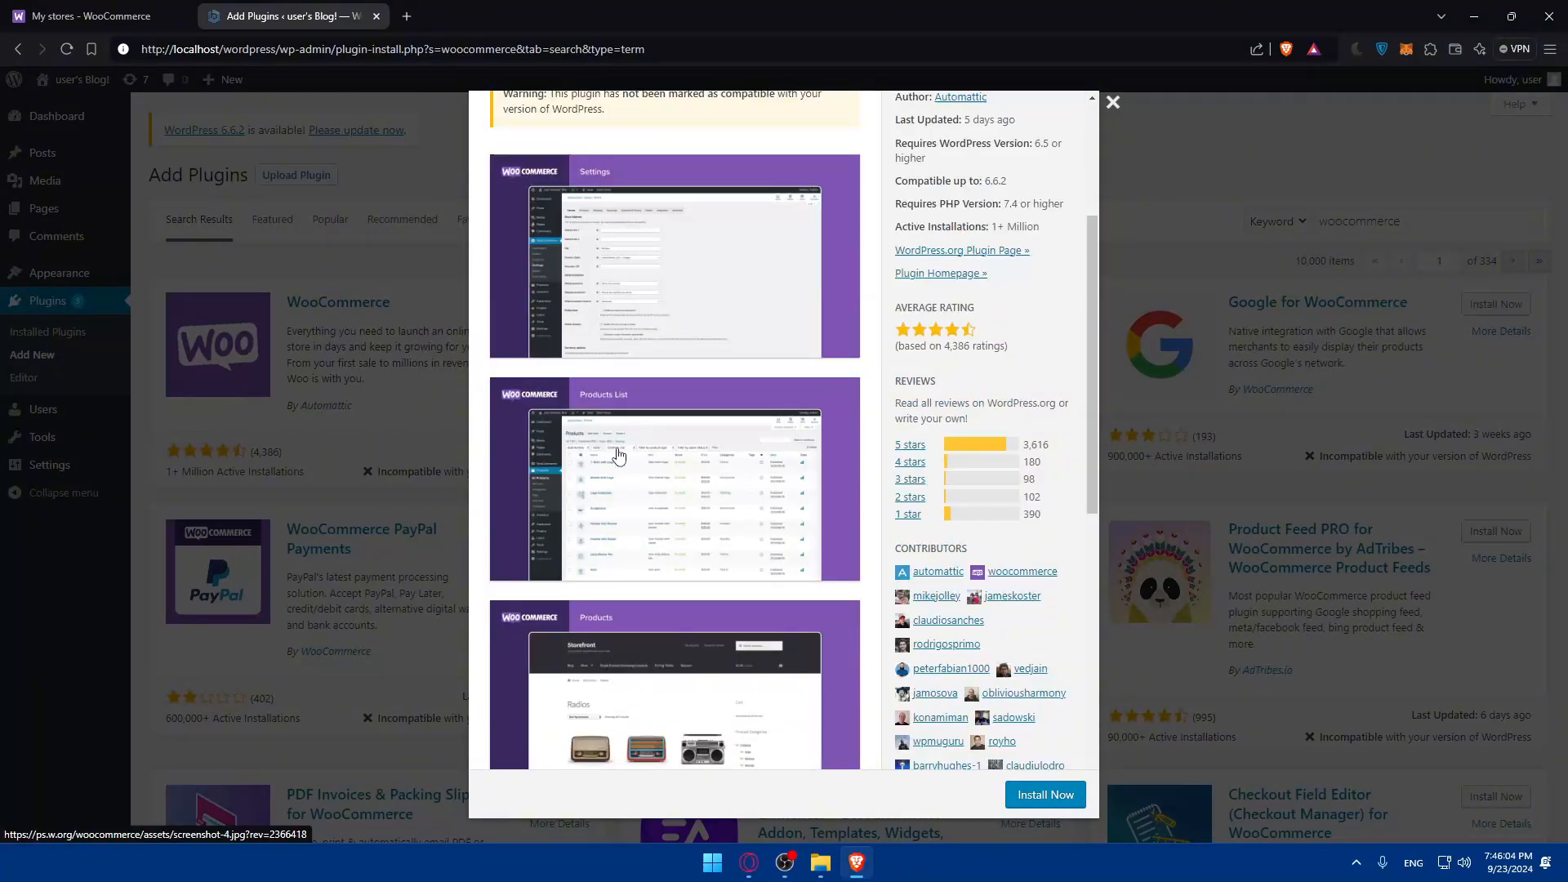
scroll(618, 455, "down", 3)
scroll(616, 451, "up", 10)
left_click(840, 314)
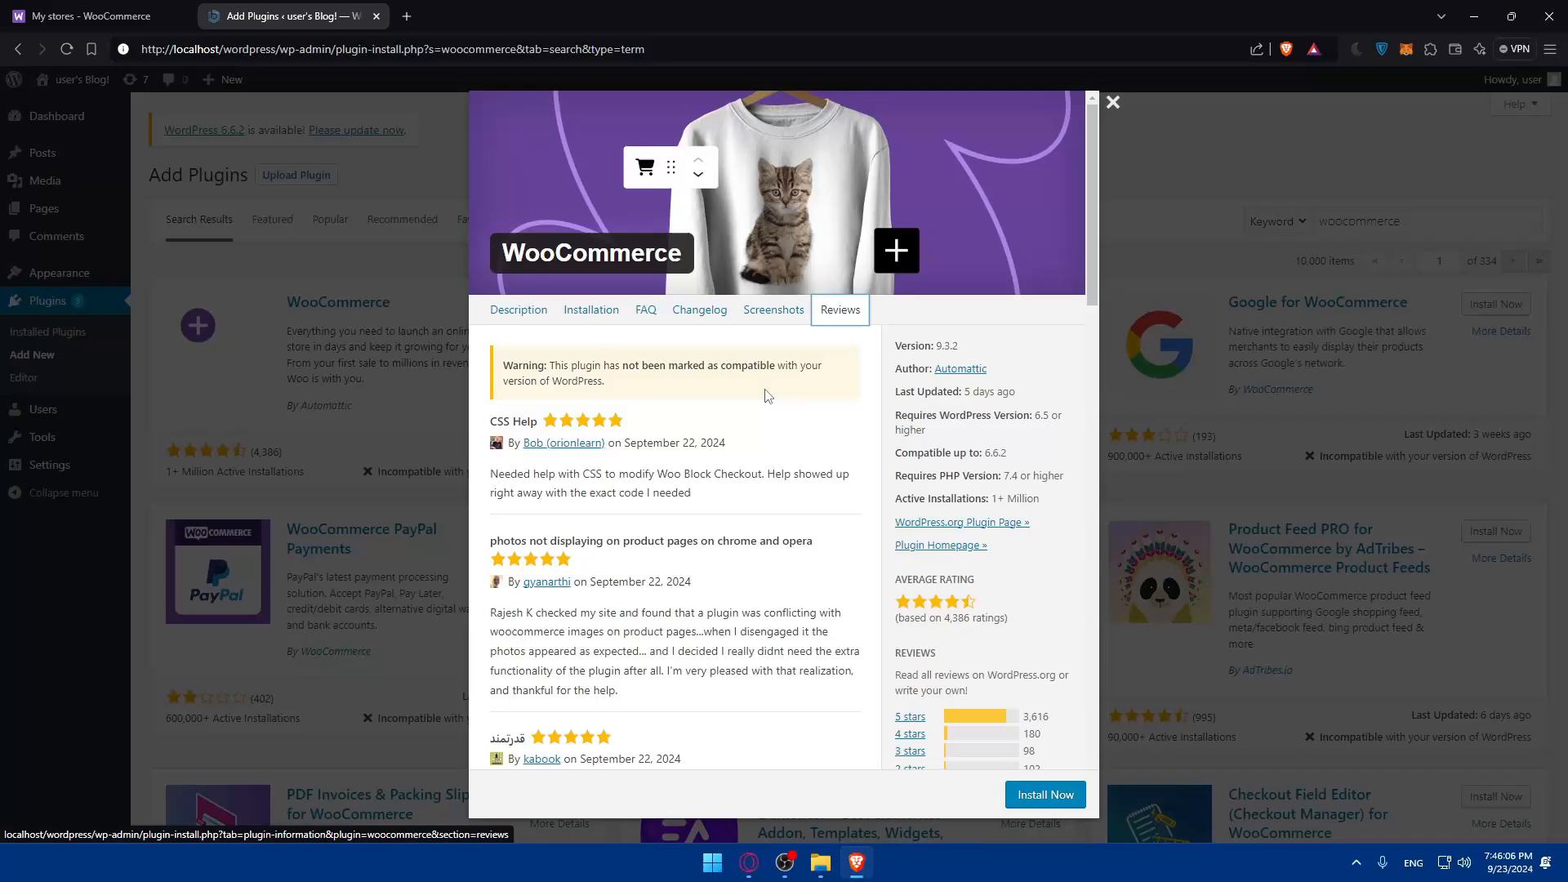
scroll(767, 395, "down", 5)
scroll(768, 395, "up", 5)
left_click(1045, 794)
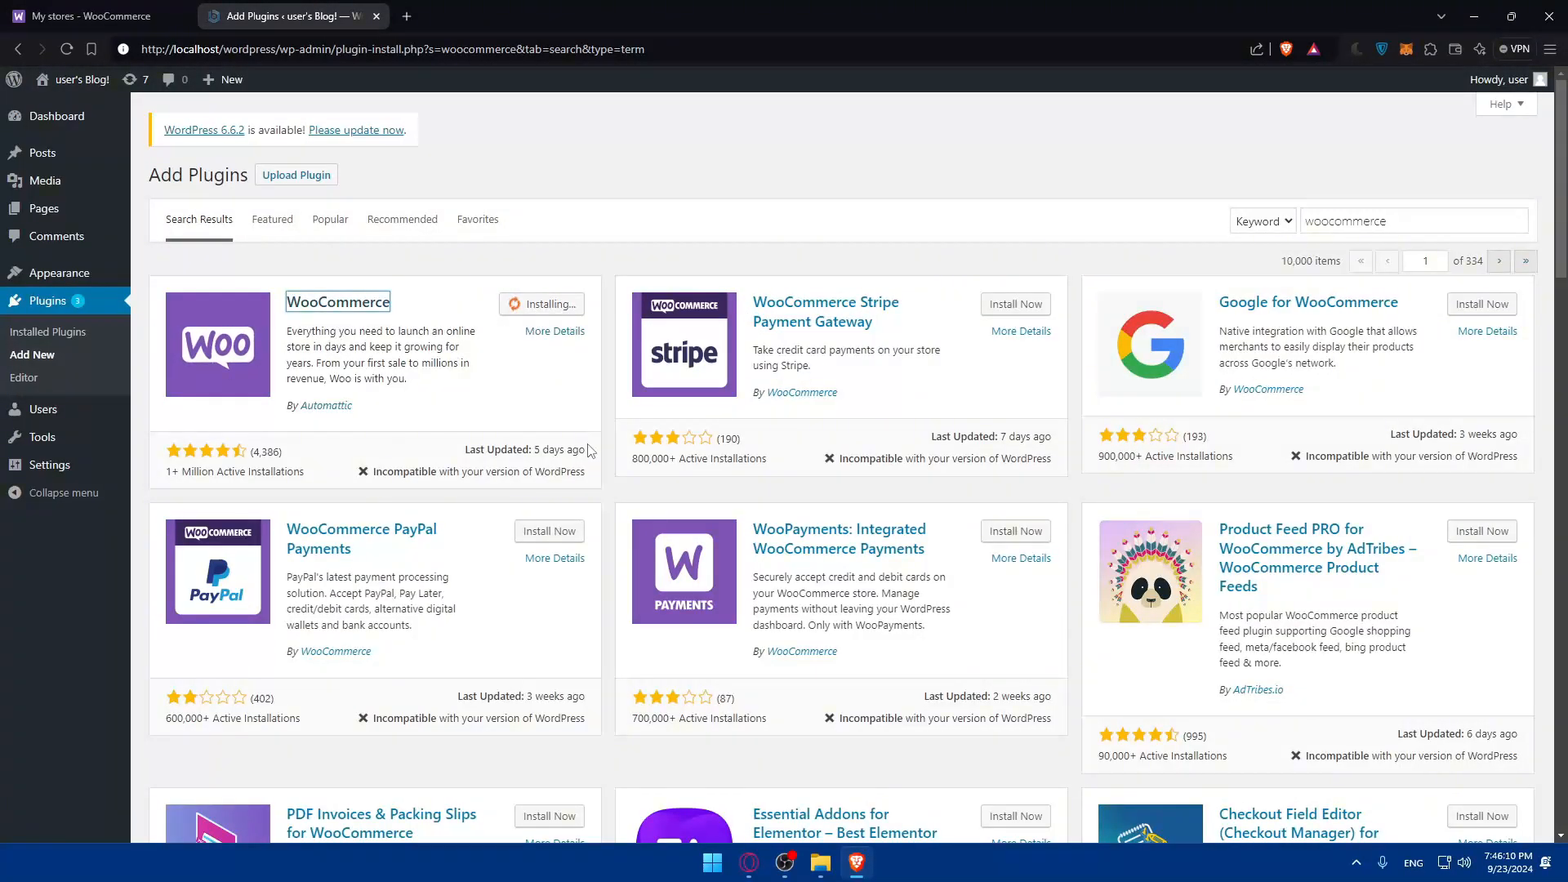
left_click_drag(368, 471, 581, 476)
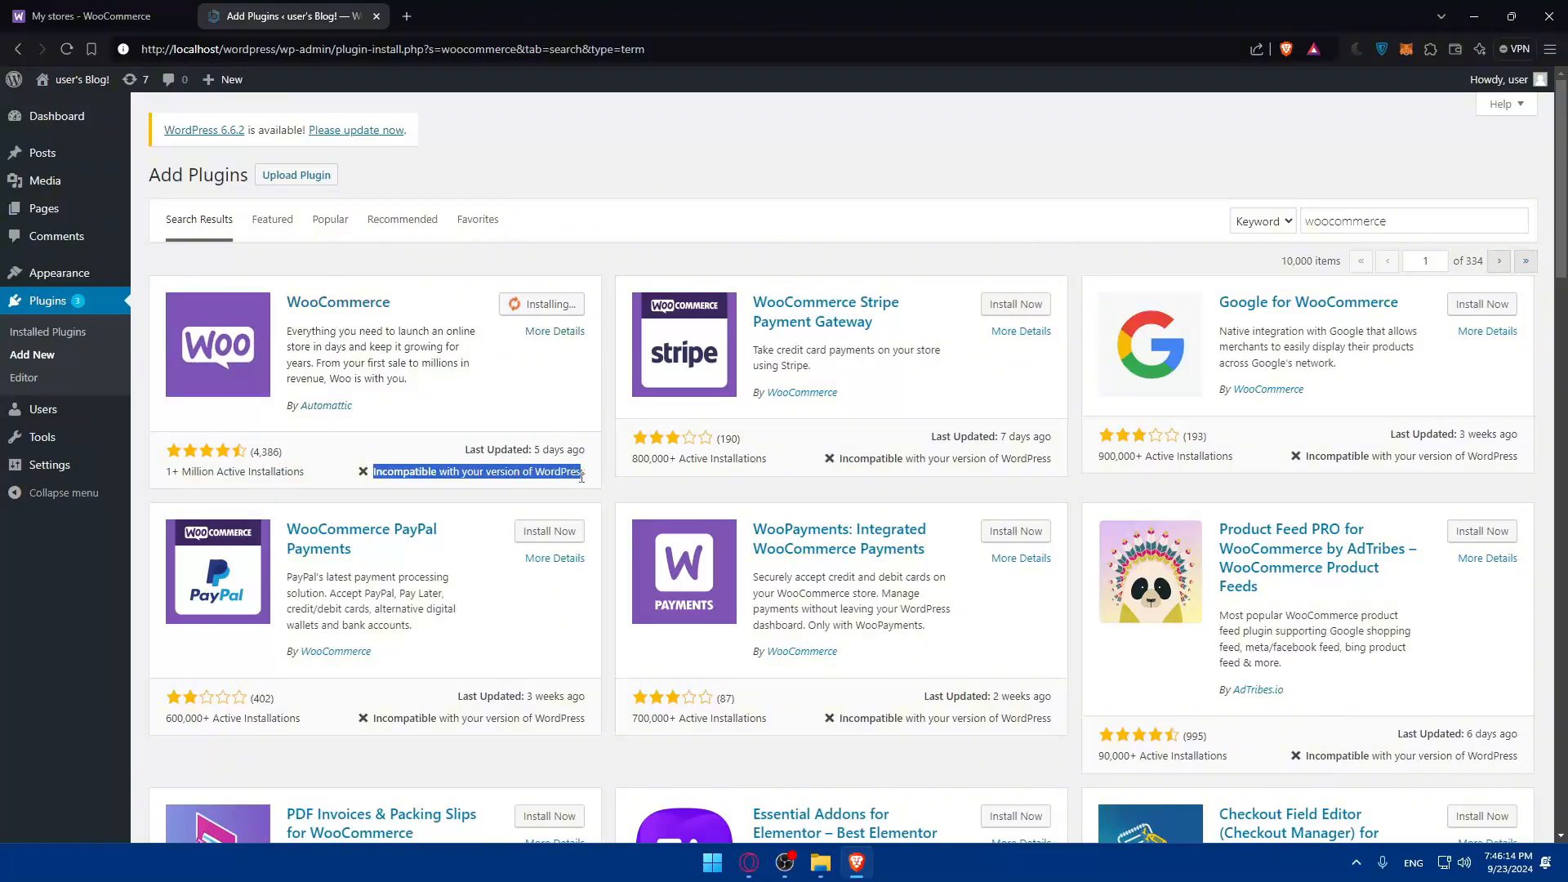
left_click(360, 132)
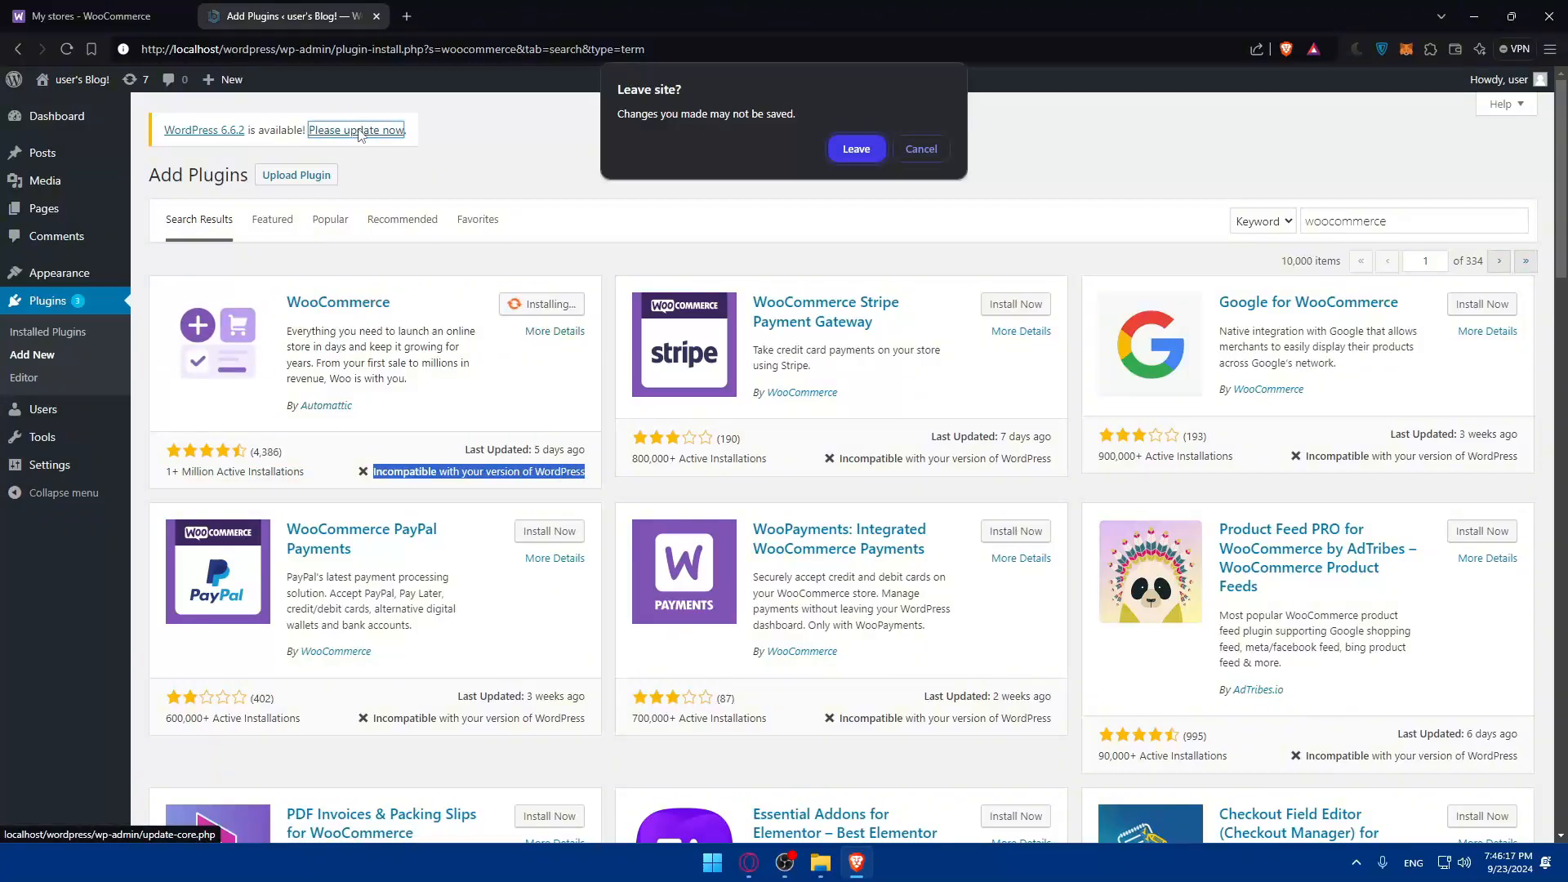
left_click(916, 150)
left_click(501, 173)
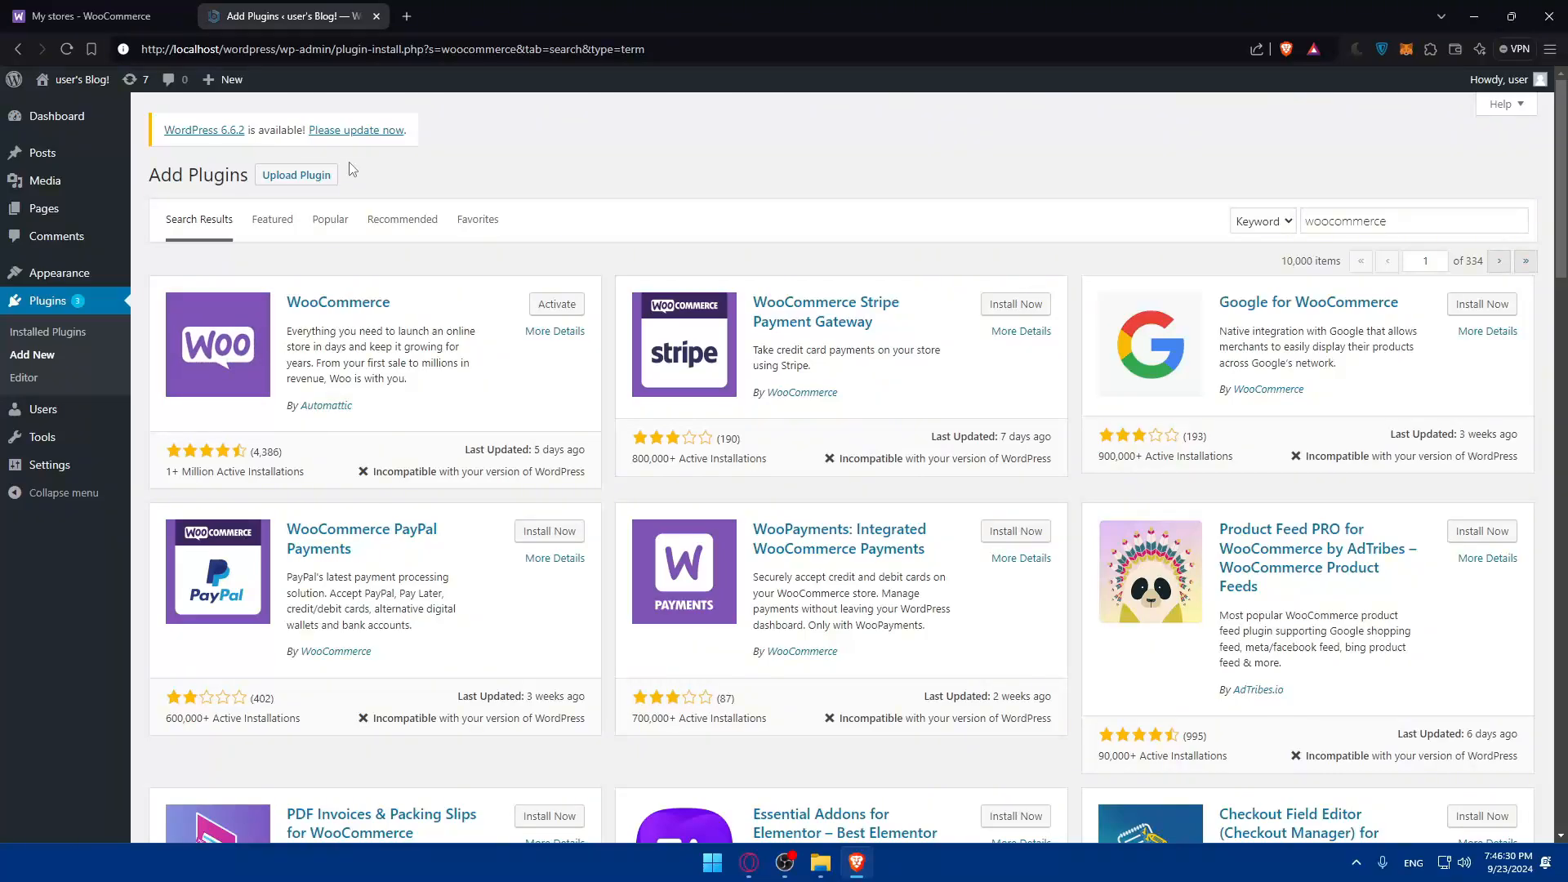
Try to activate the WooCommerce plugin, review the activation report, and retry the activation from the installed plugins list.
left_click(555, 305)
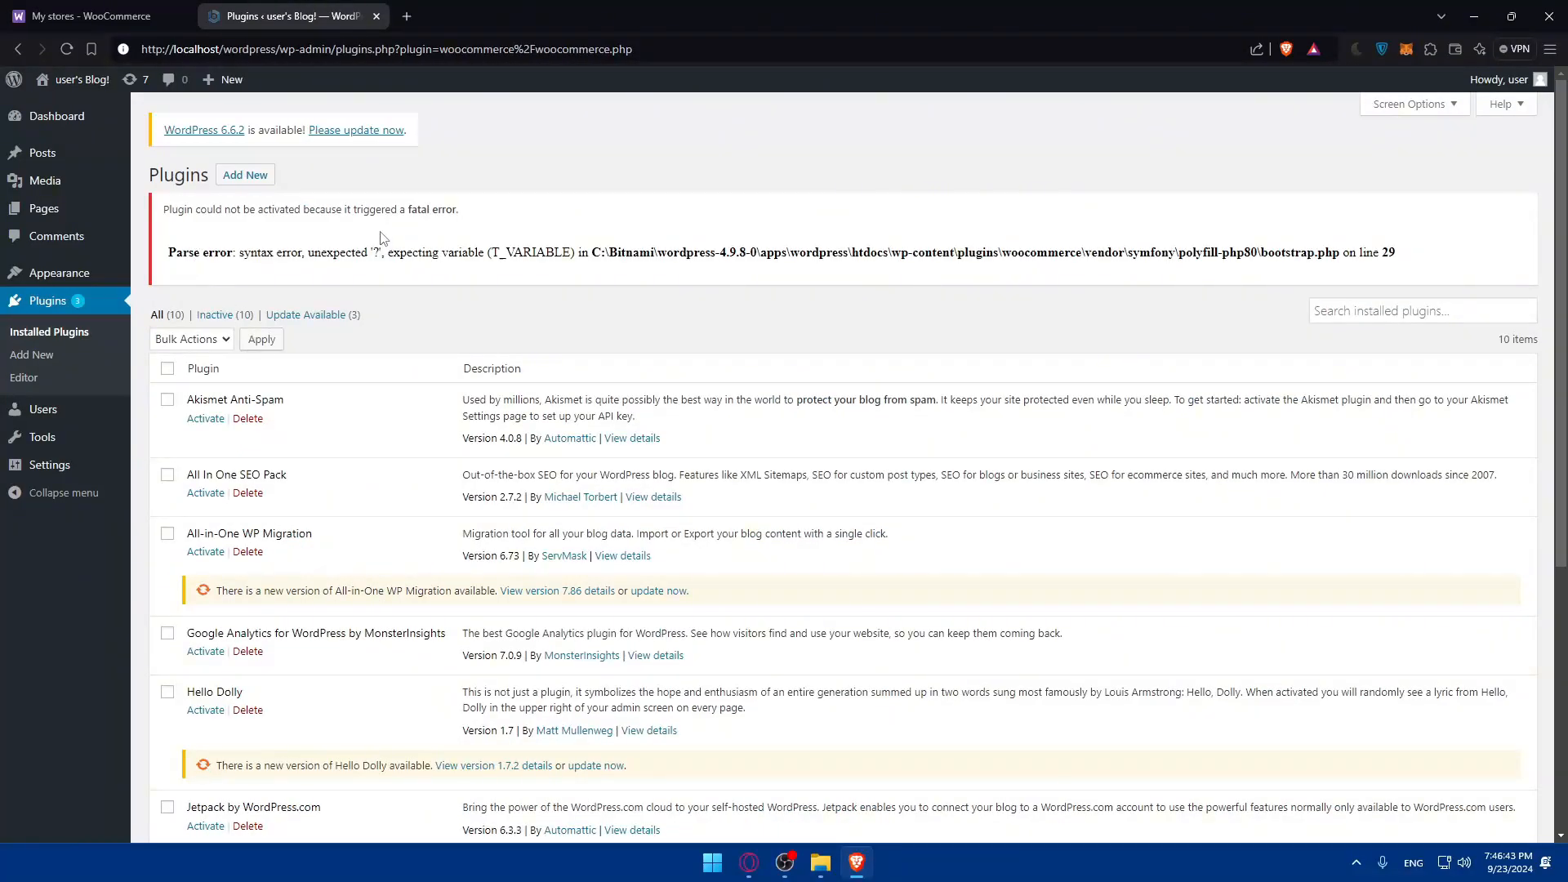
left_click_drag(351, 253, 981, 257)
left_click(759, 306)
scroll(535, 416, "down", 5)
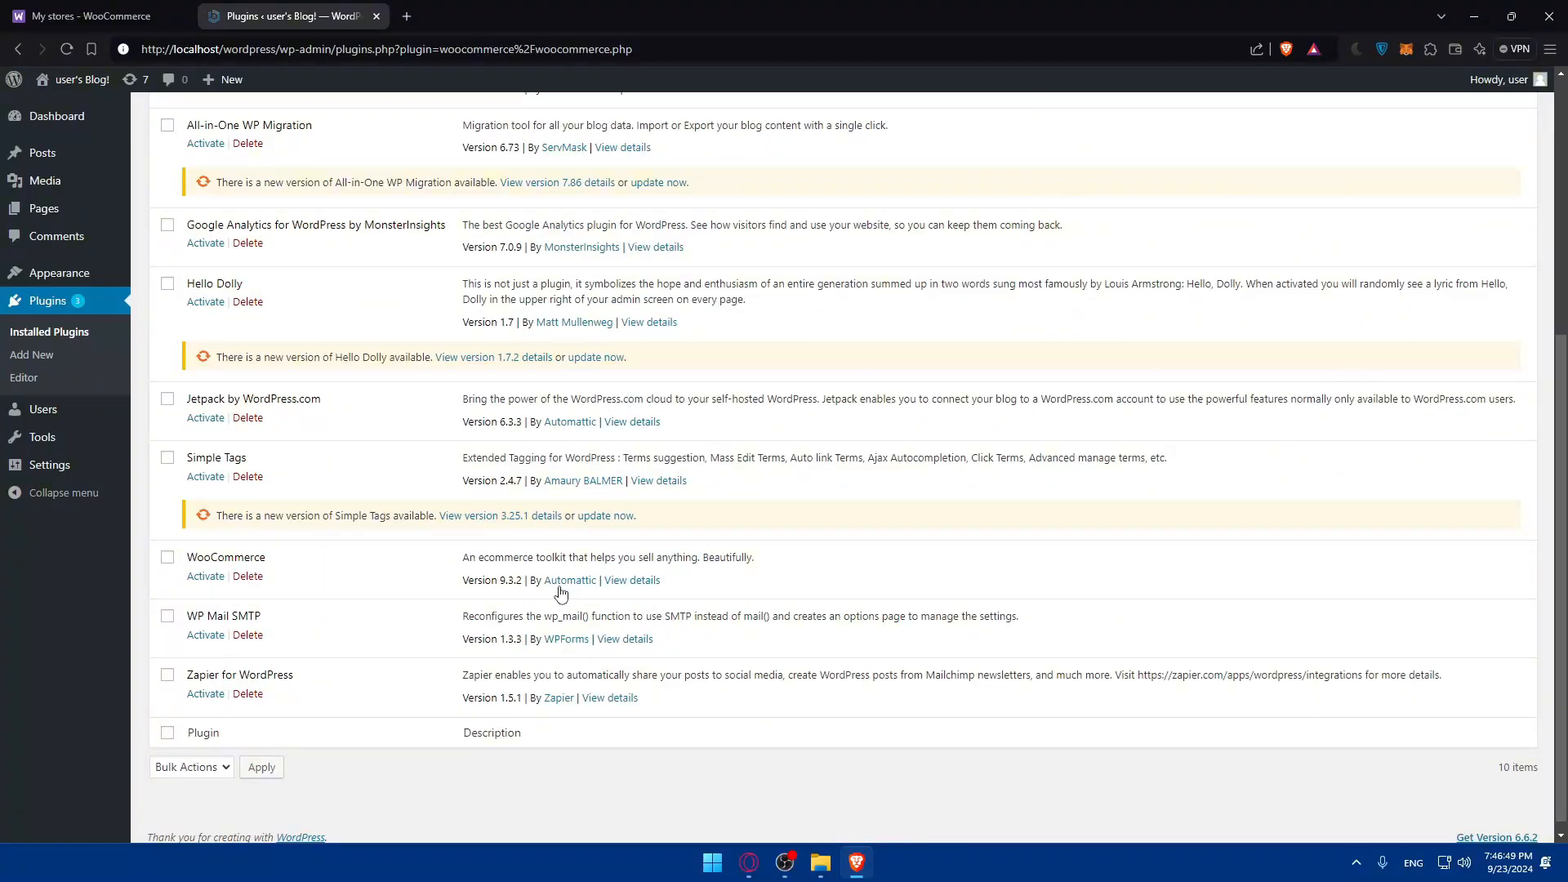
left_click(208, 577)
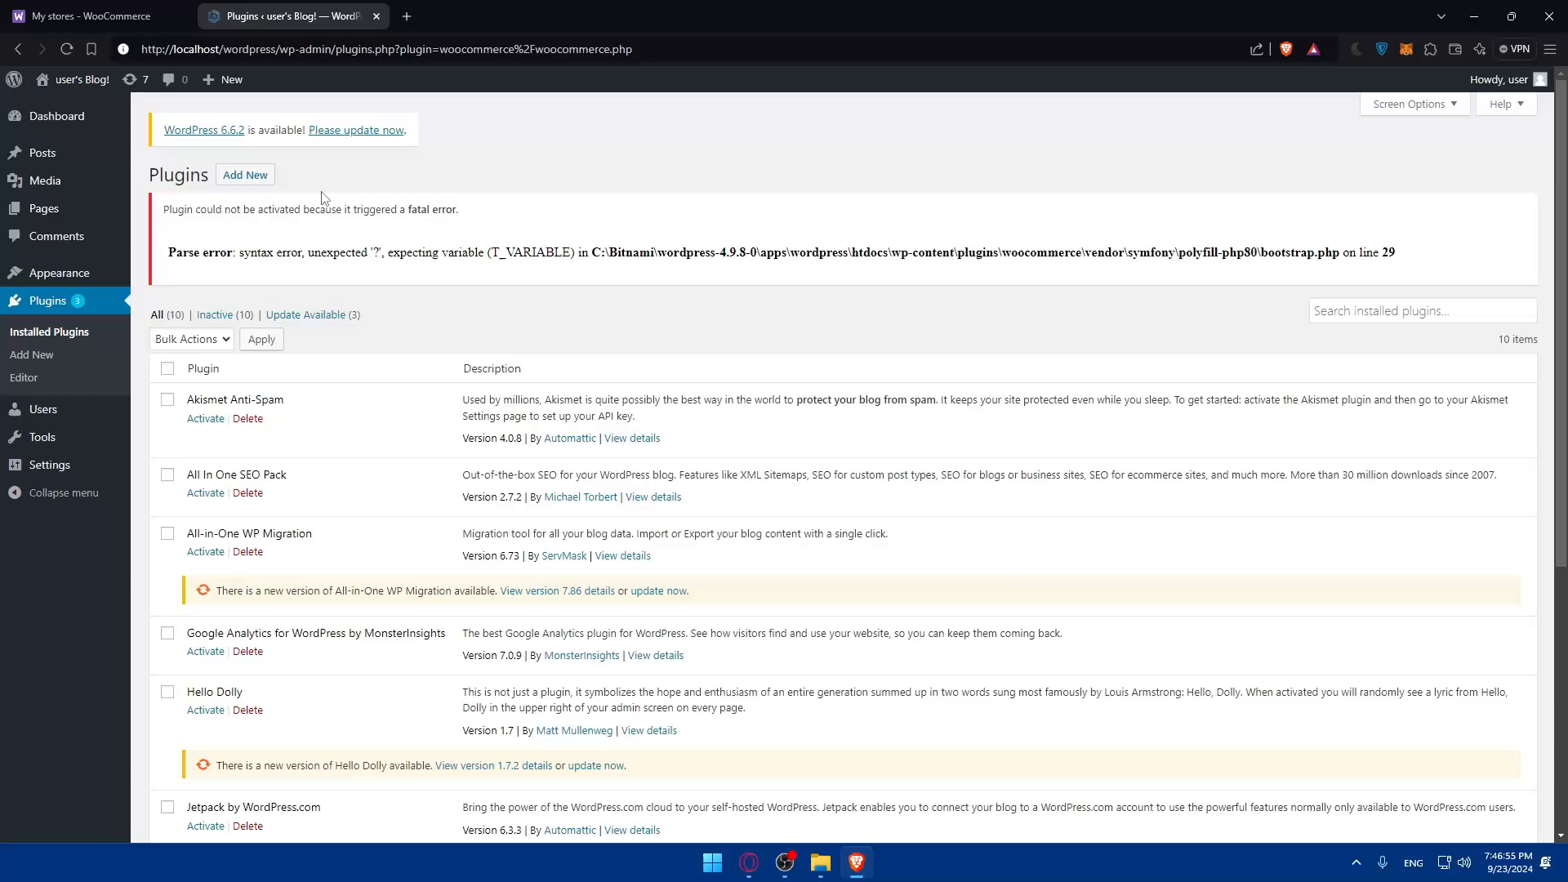
scroll(458, 597, "down", 2)
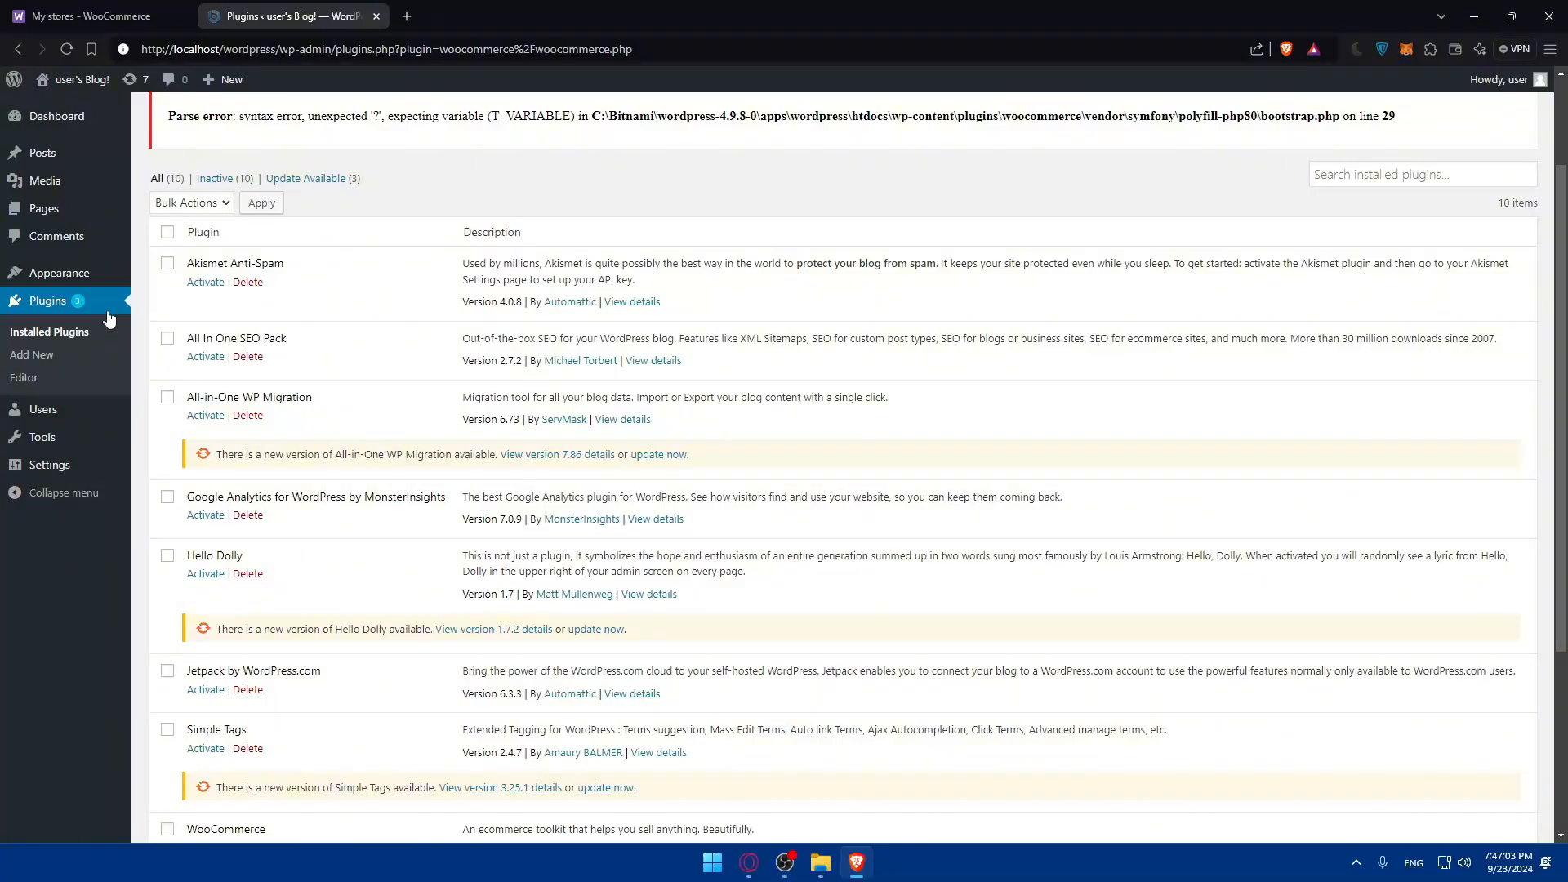
Create a new page titled "Checkout Page" and publish it.
left_click(60, 214)
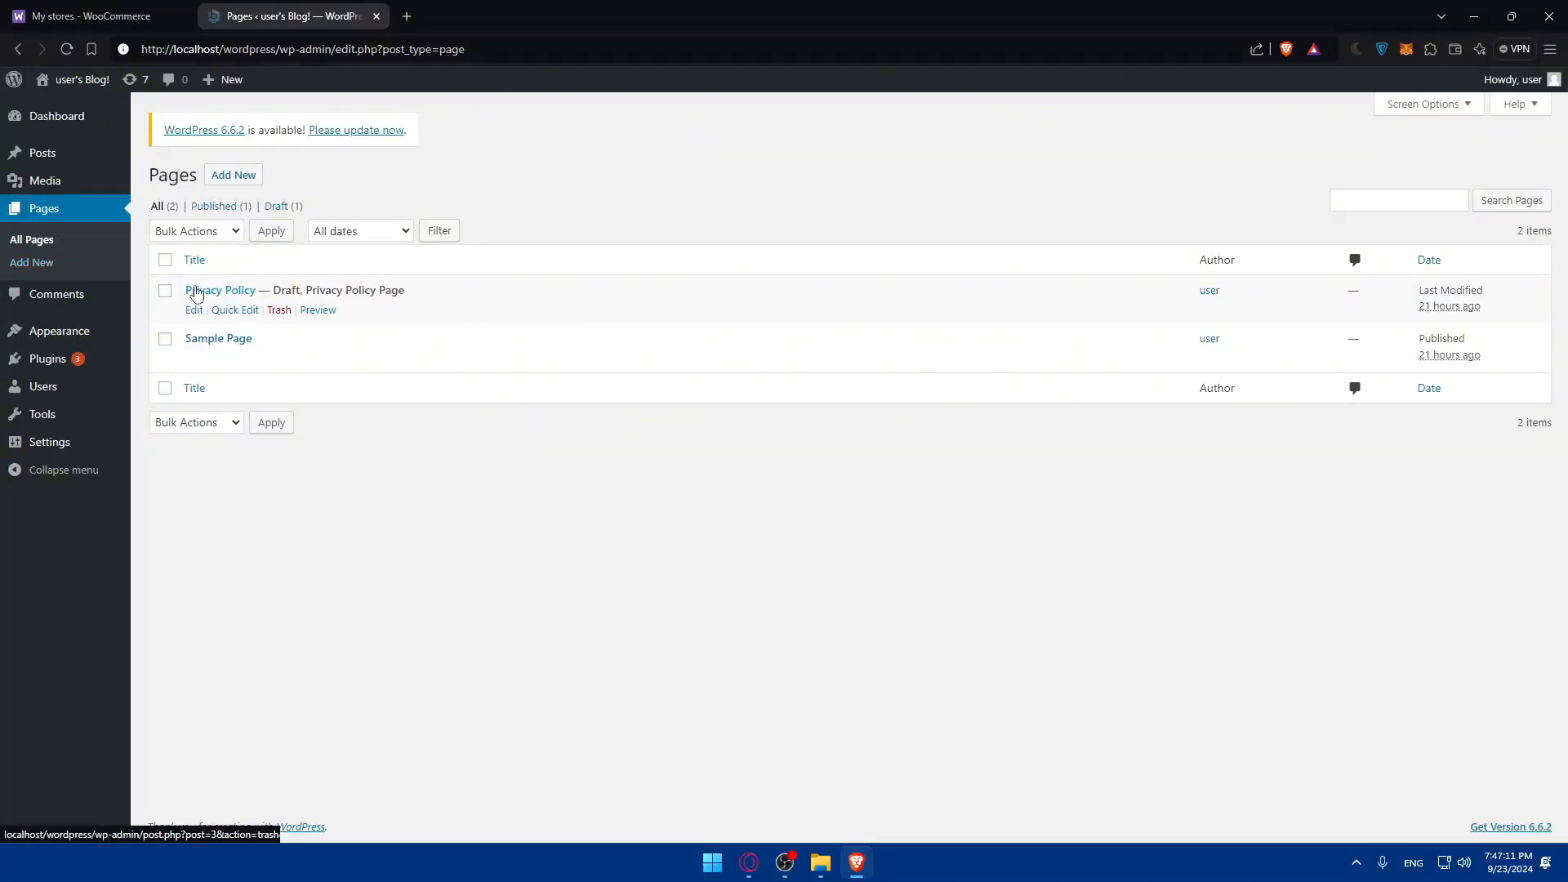
left_click(70, 264)
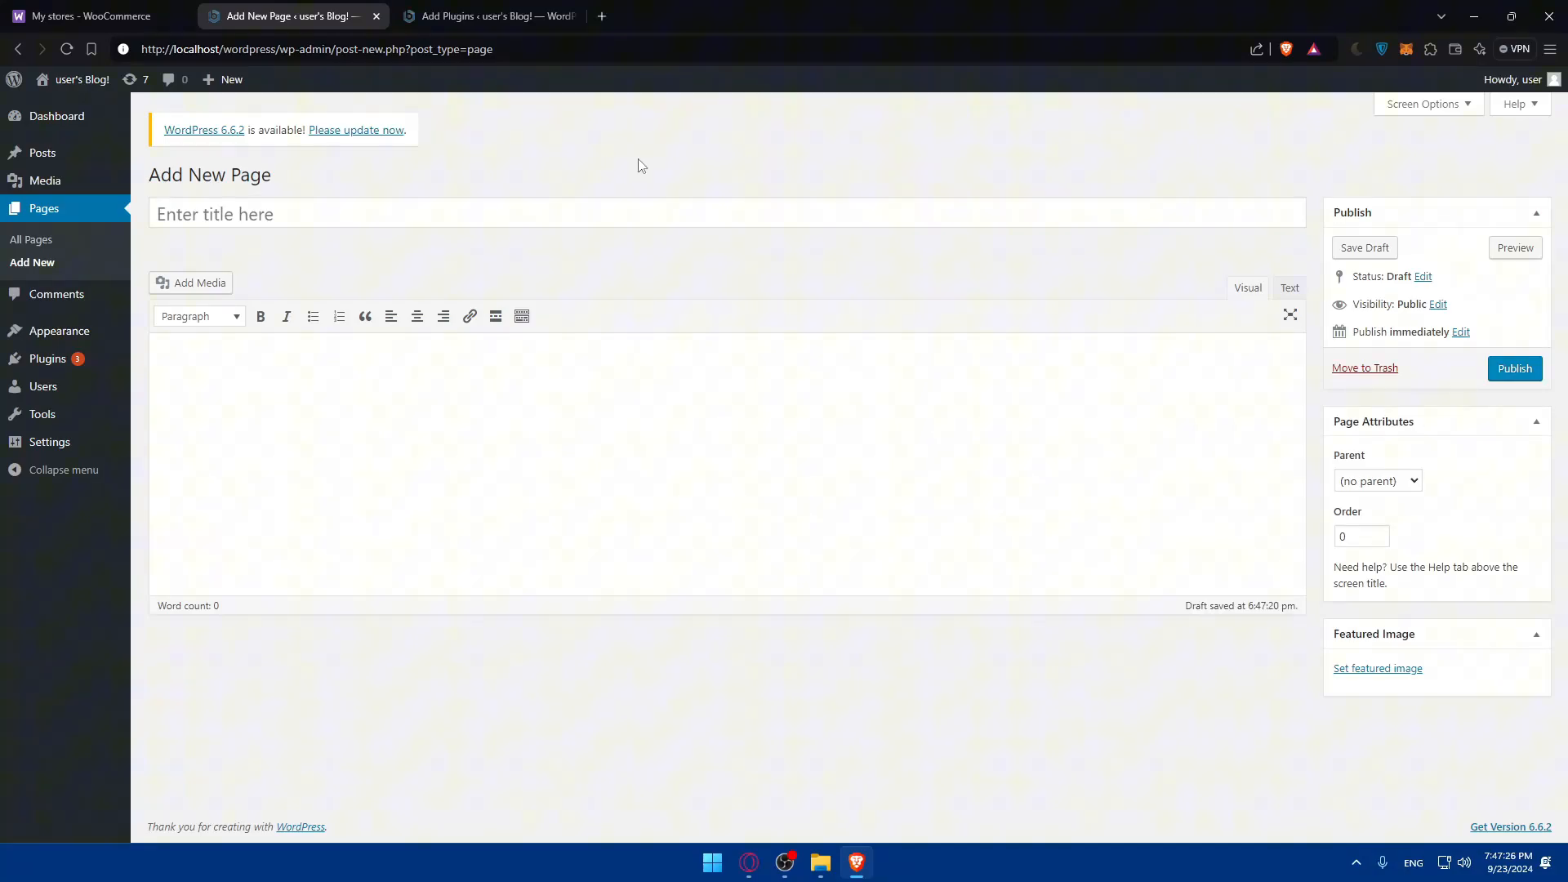
left_click(386, 217)
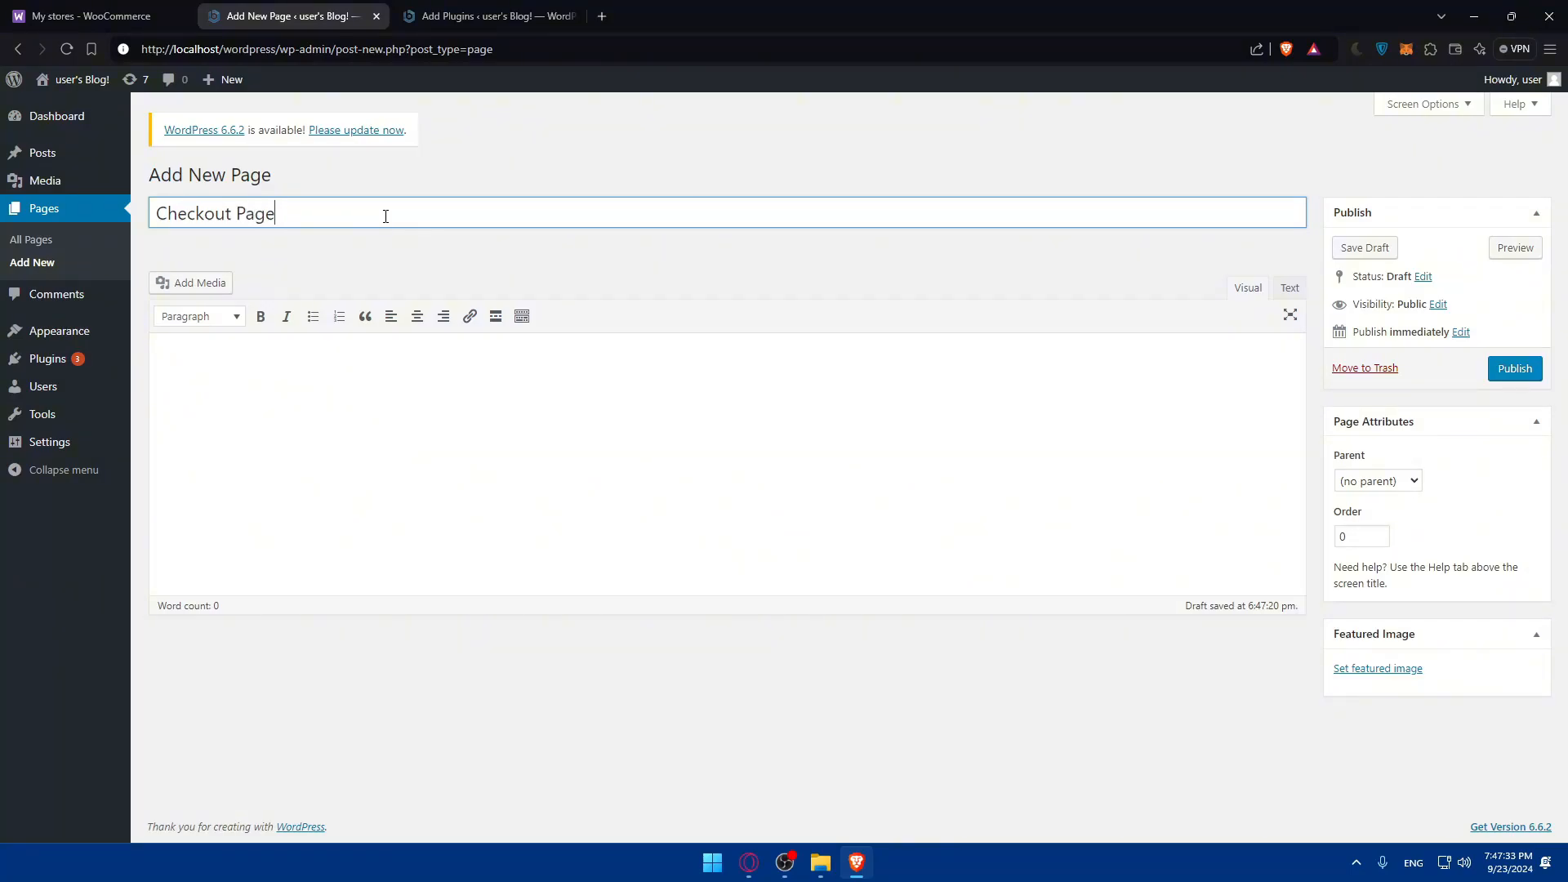
left_click(532, 251)
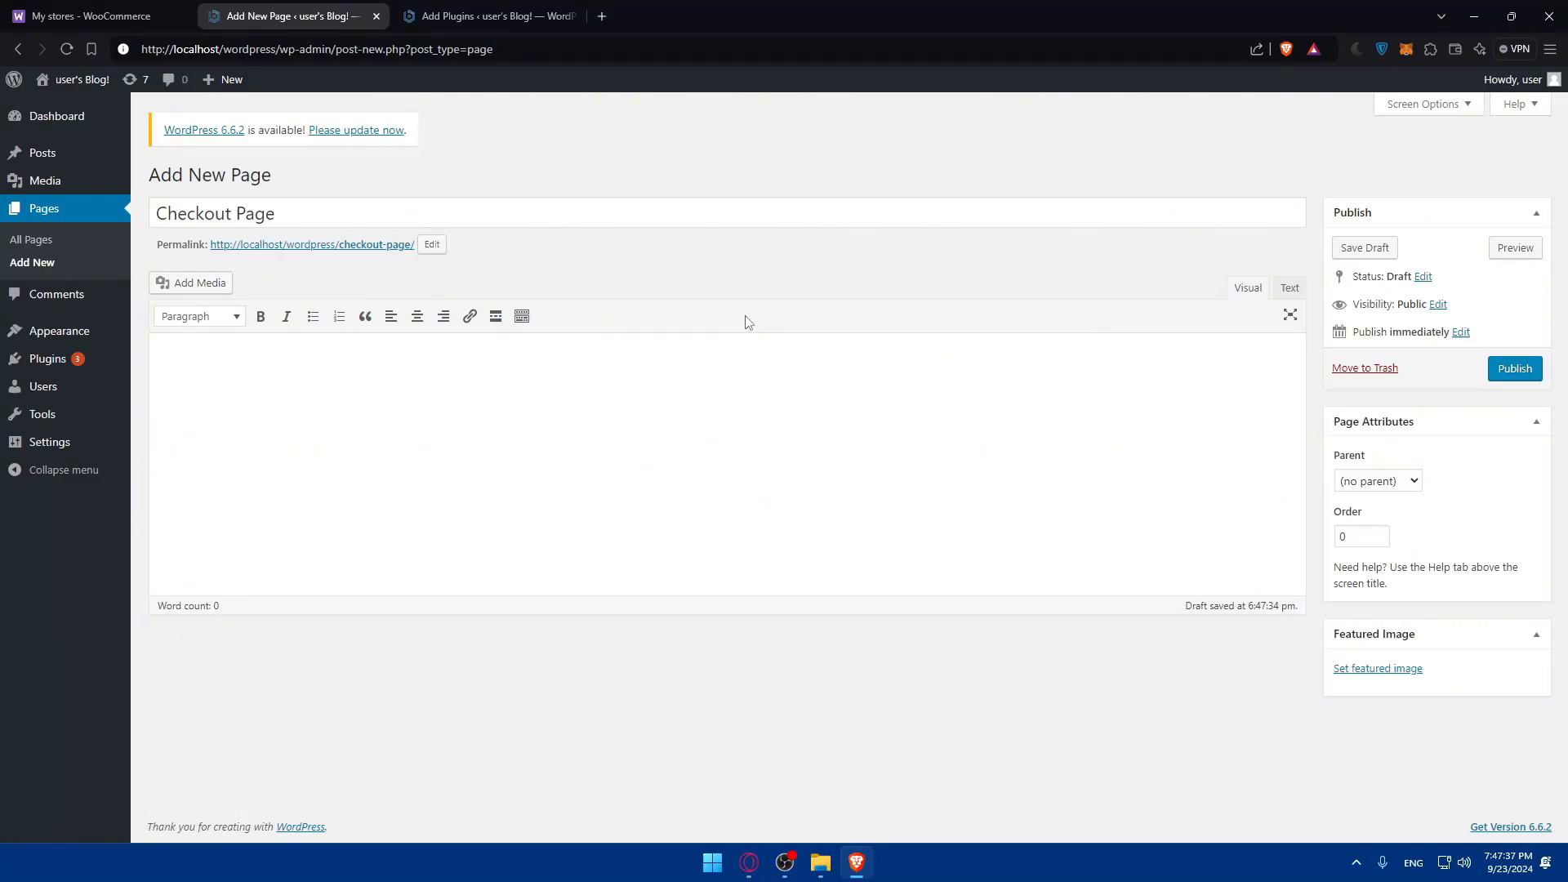
left_click(1510, 368)
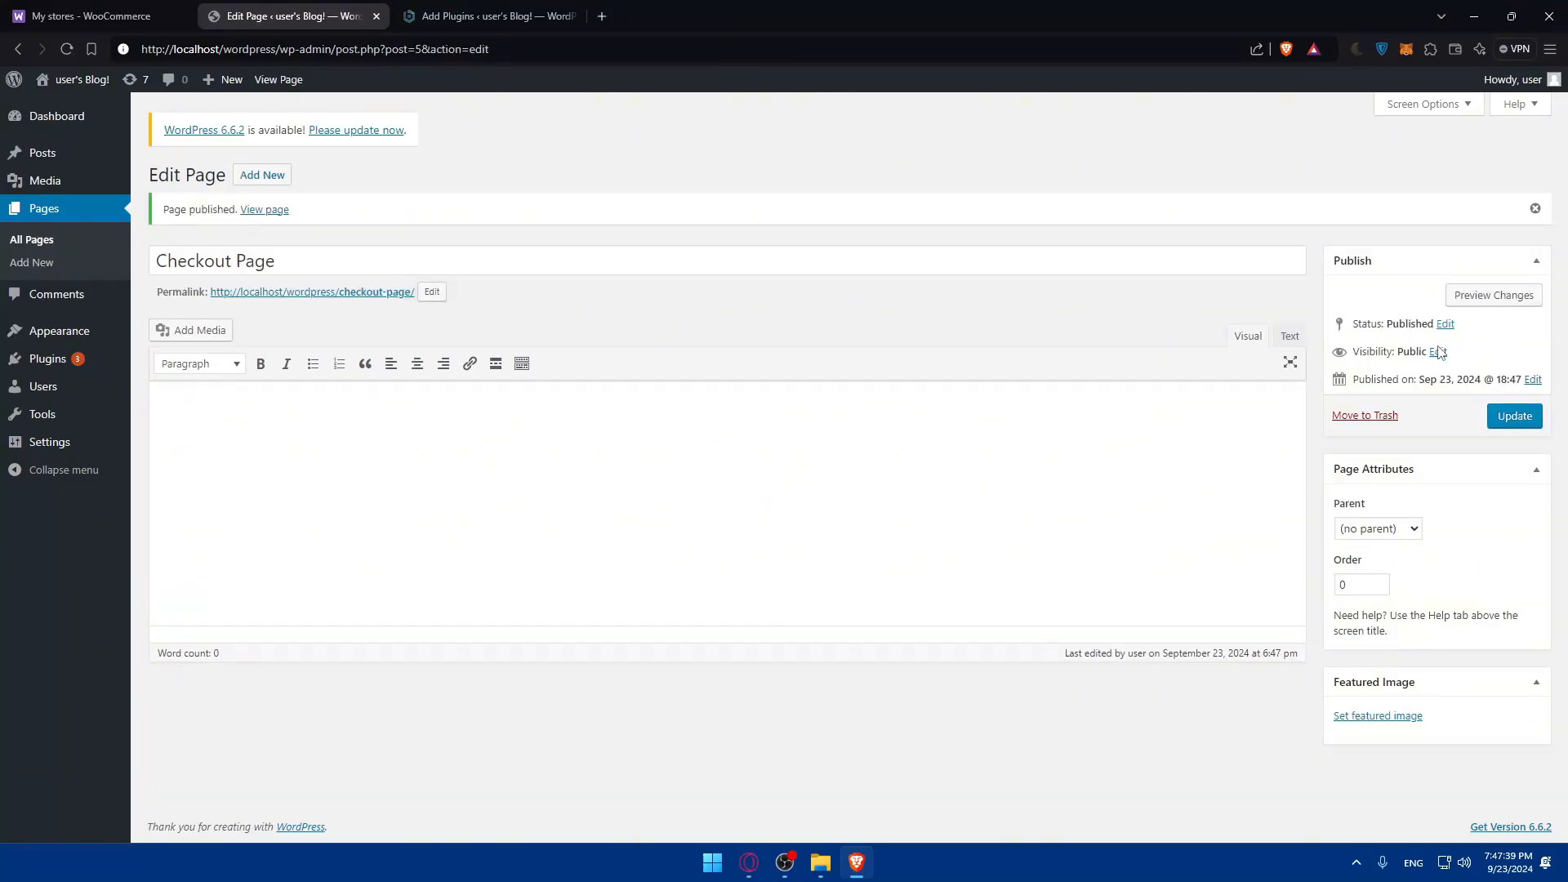
Open the Checkout Page from the pages list, view it on the site, and return to its editor.
left_click(47, 214)
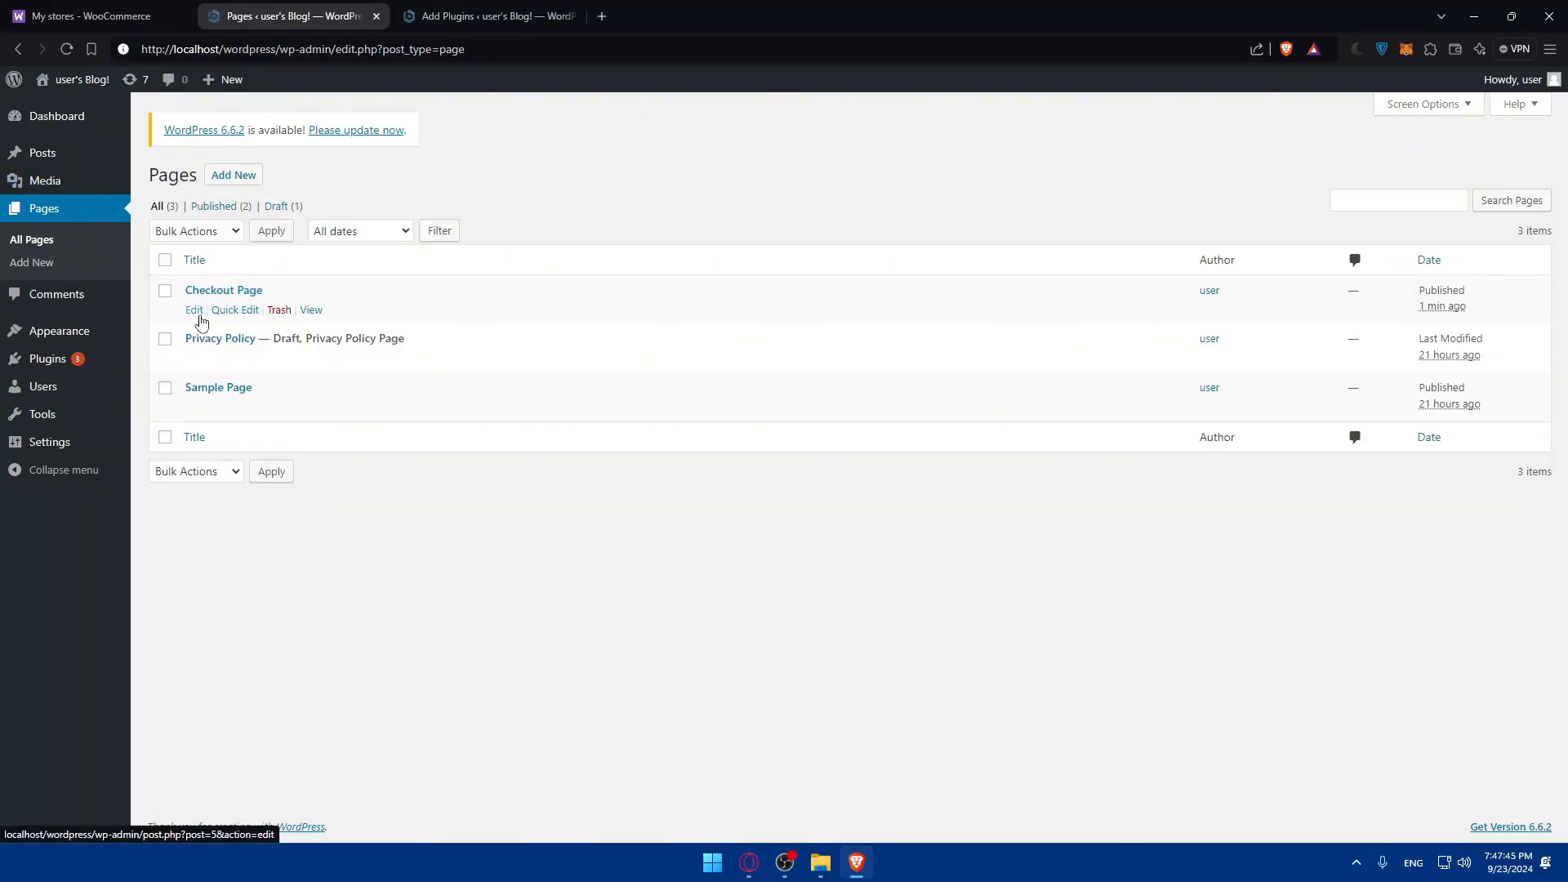
left_click(193, 310)
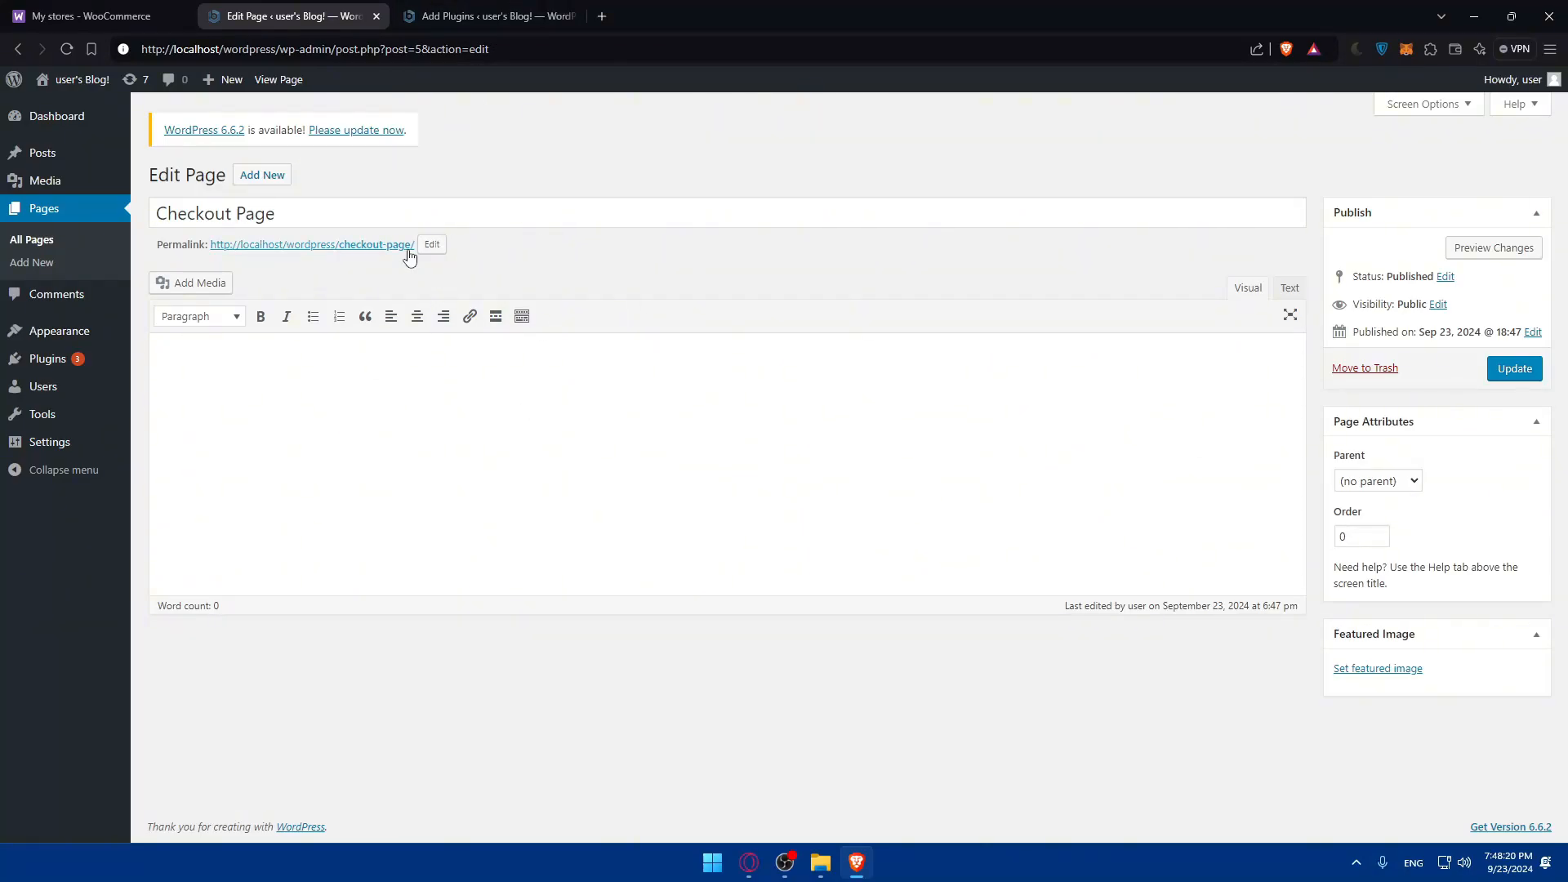
left_click(374, 245)
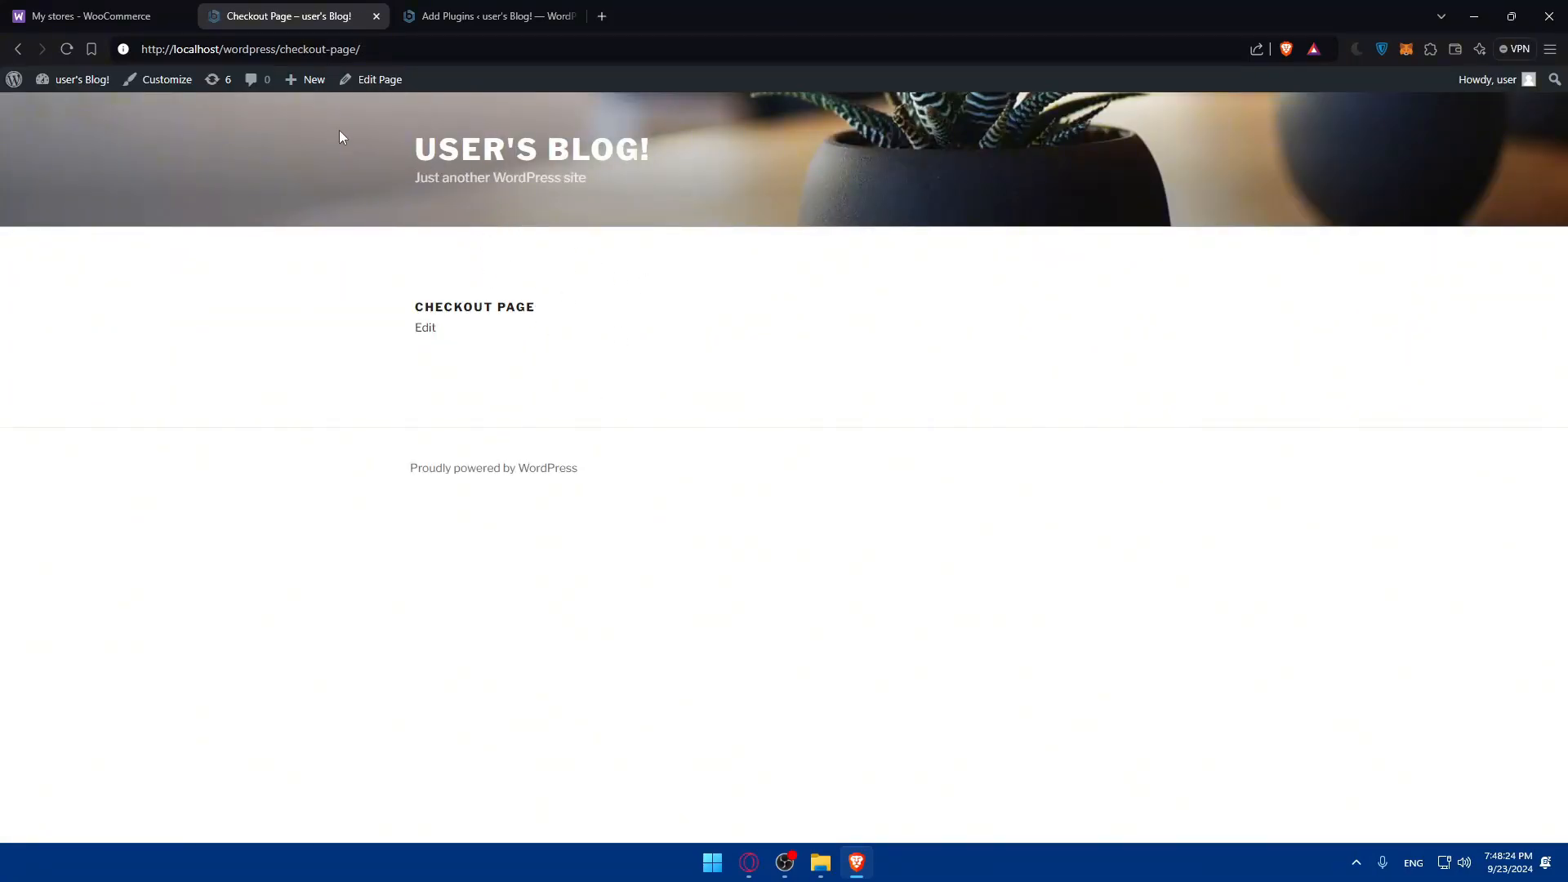
left_click(424, 327)
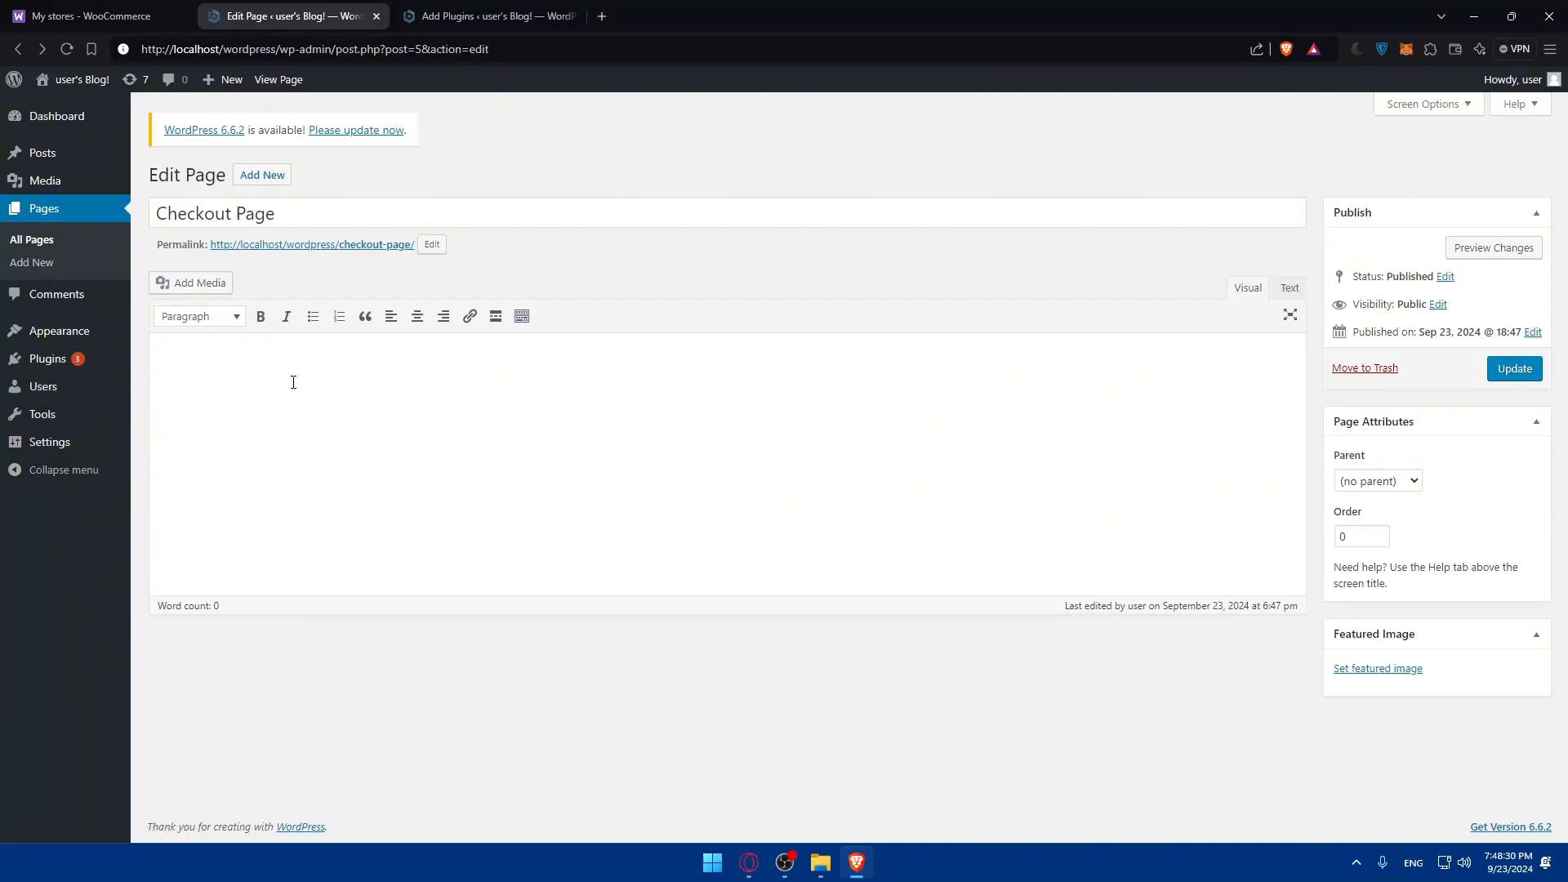
Look through the gallery, audio and video playlist and URL options for adding media, and the link entry box, closing each without inserting anything.
left_click(196, 286)
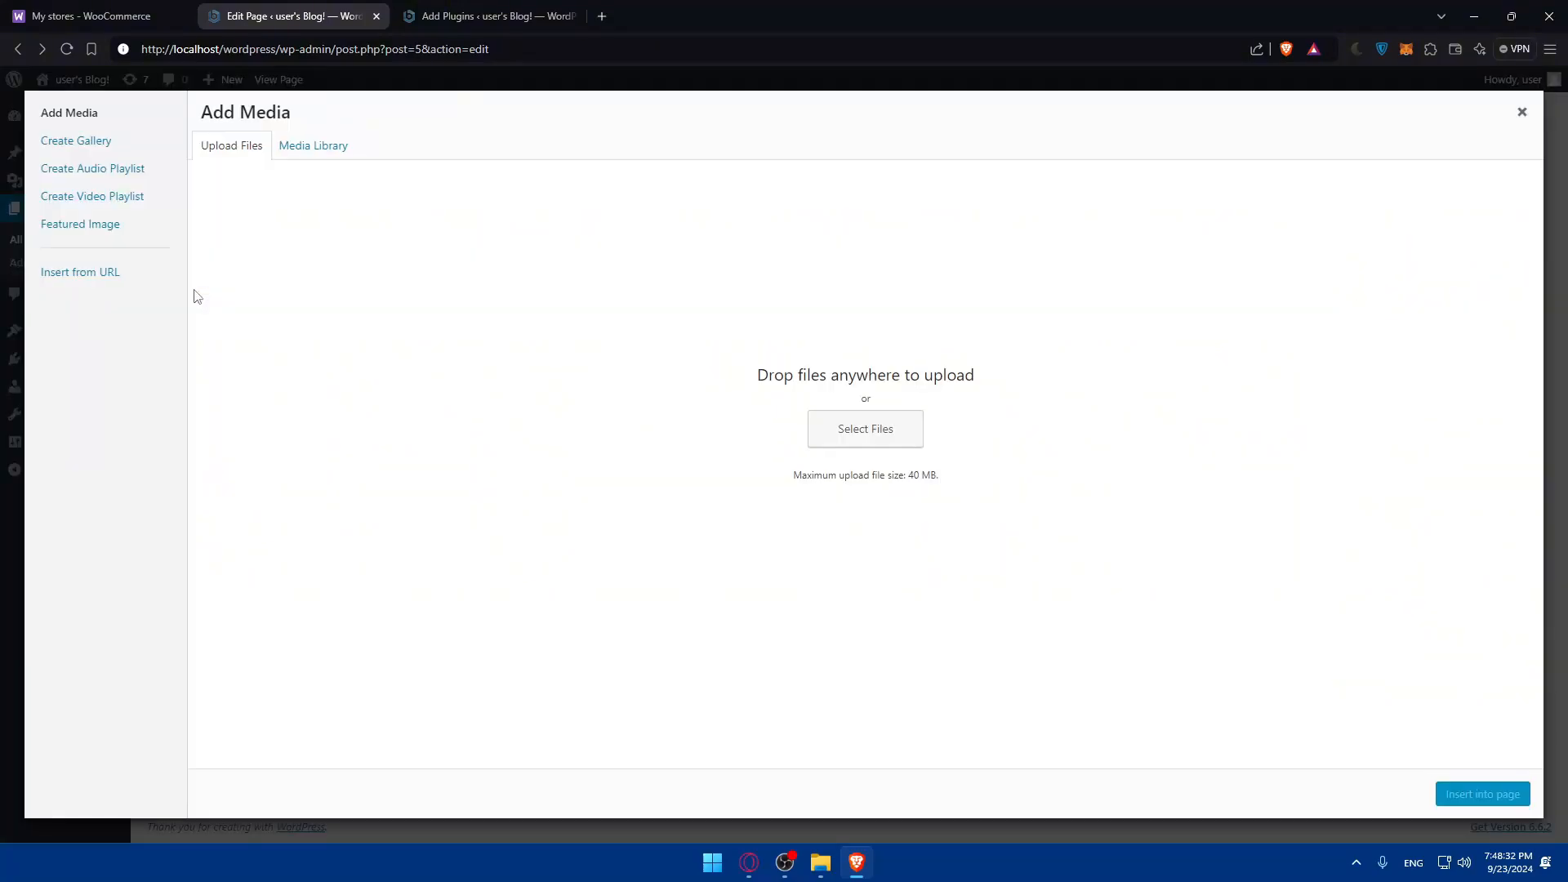
left_click(116, 146)
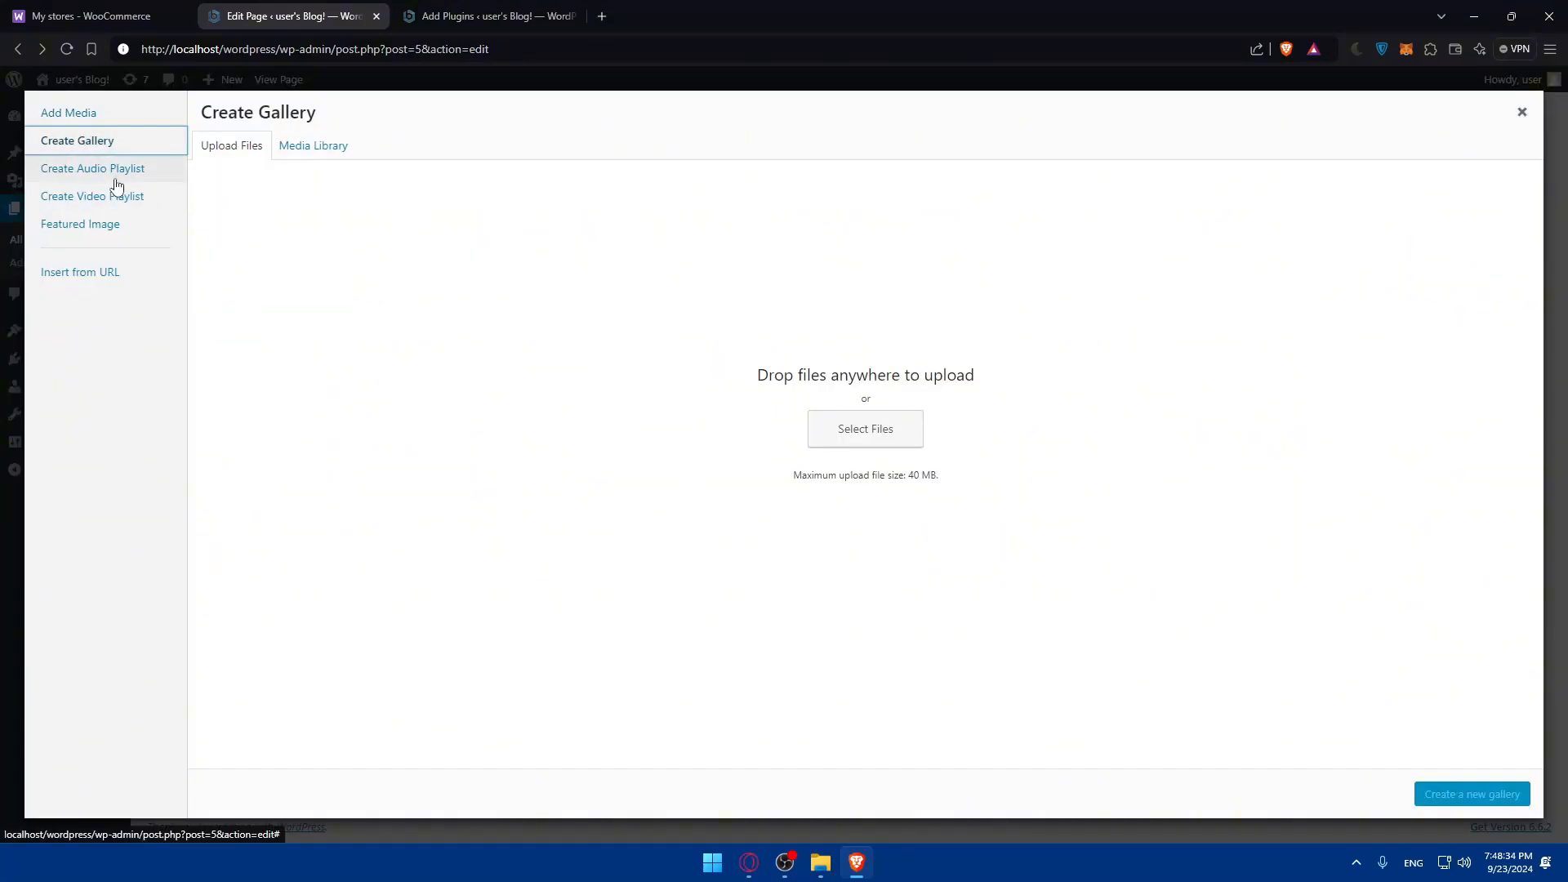
left_click(118, 173)
left_click(114, 196)
left_click(114, 141)
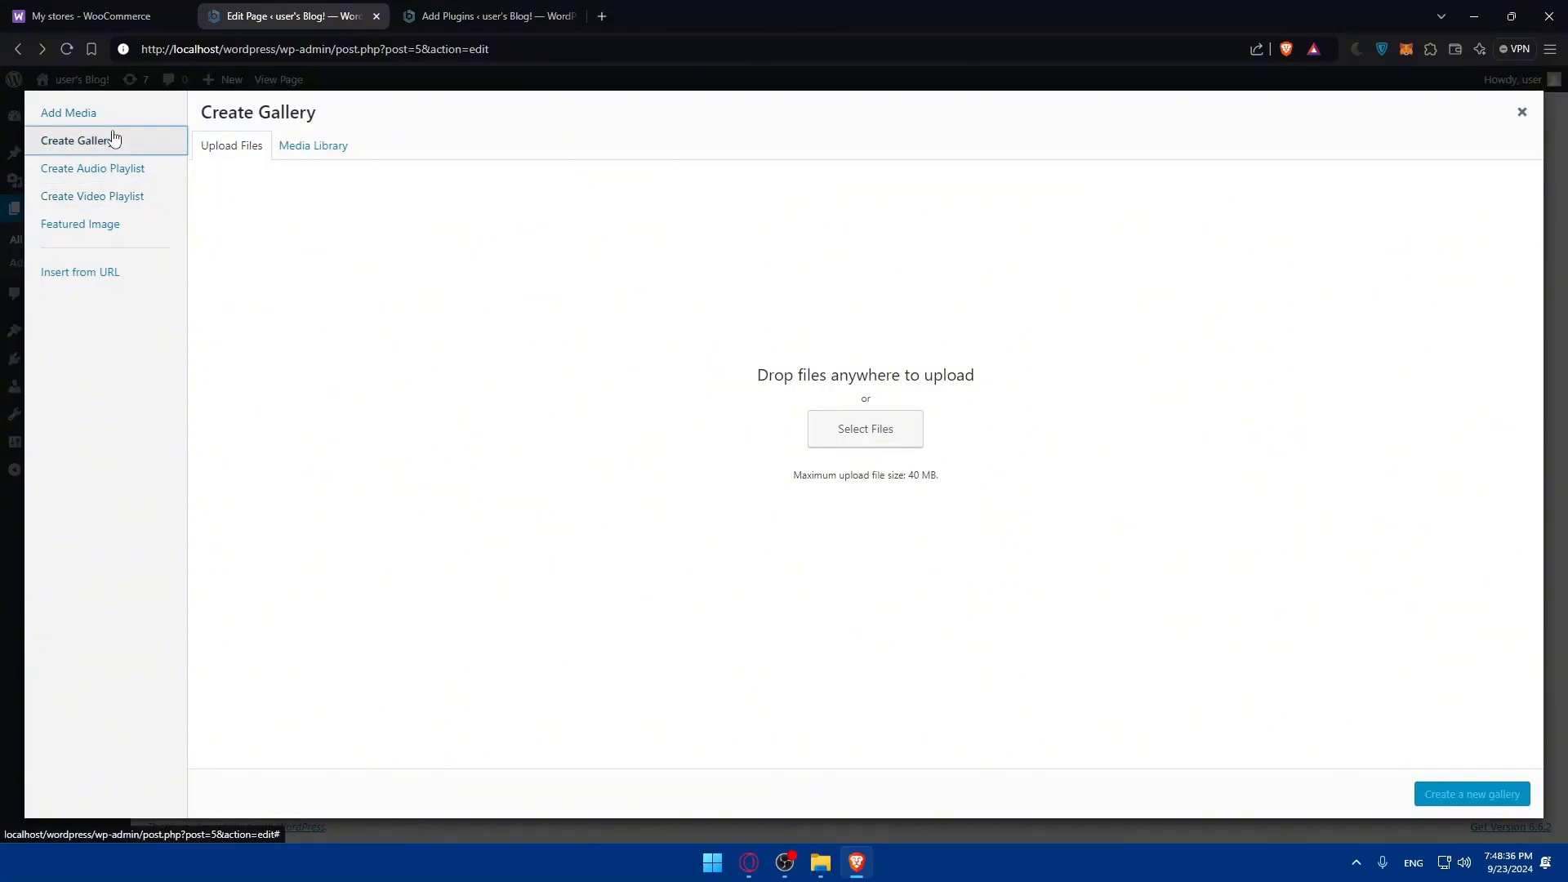
left_click(118, 122)
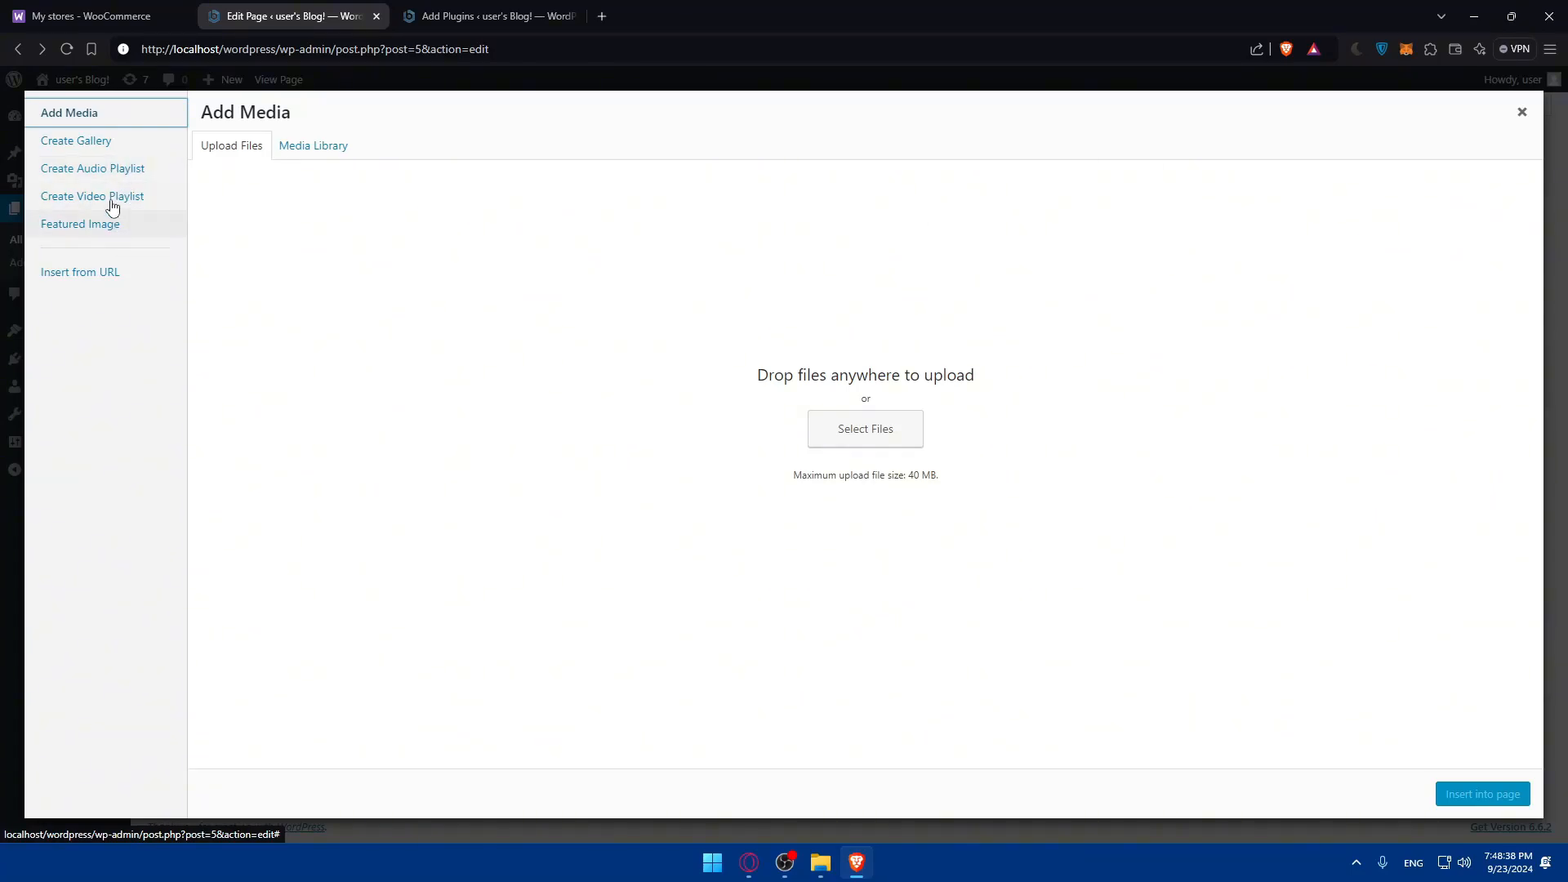
left_click(86, 272)
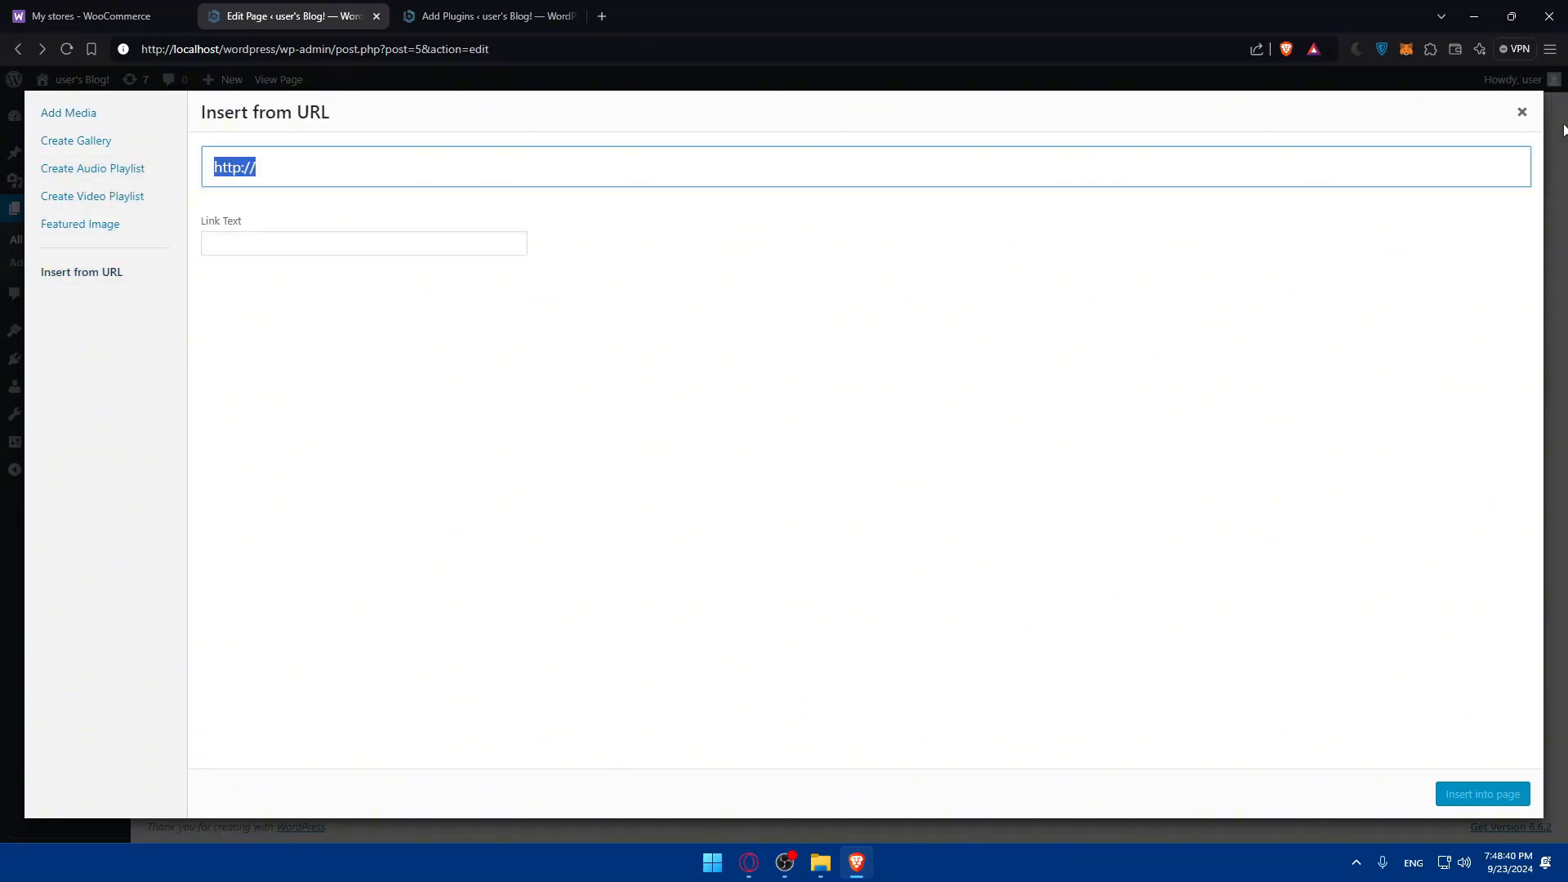
left_click(1521, 113)
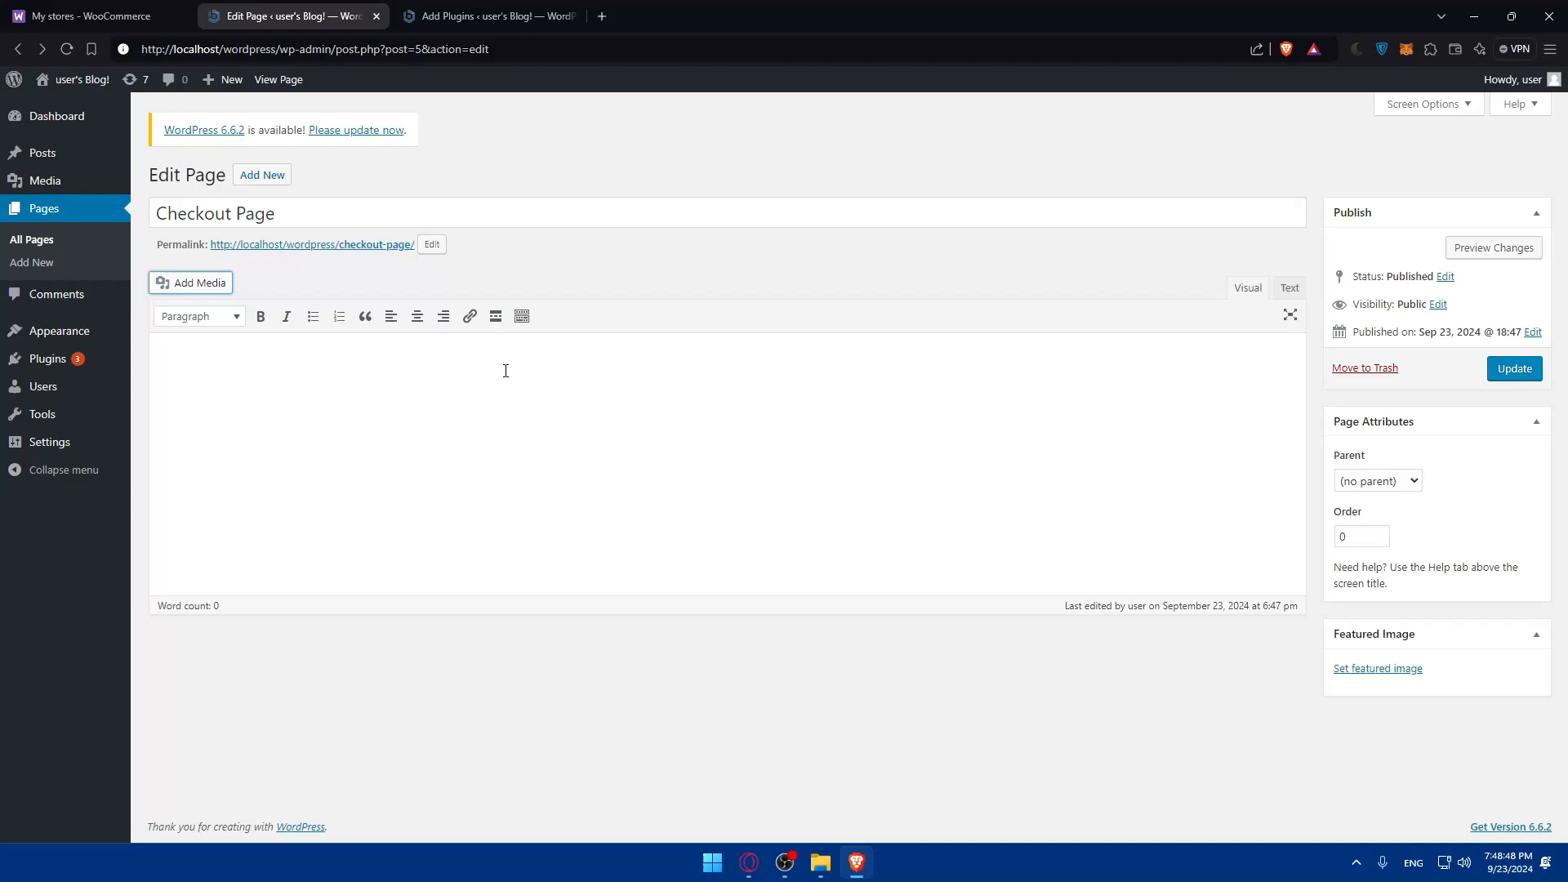
left_click(470, 316)
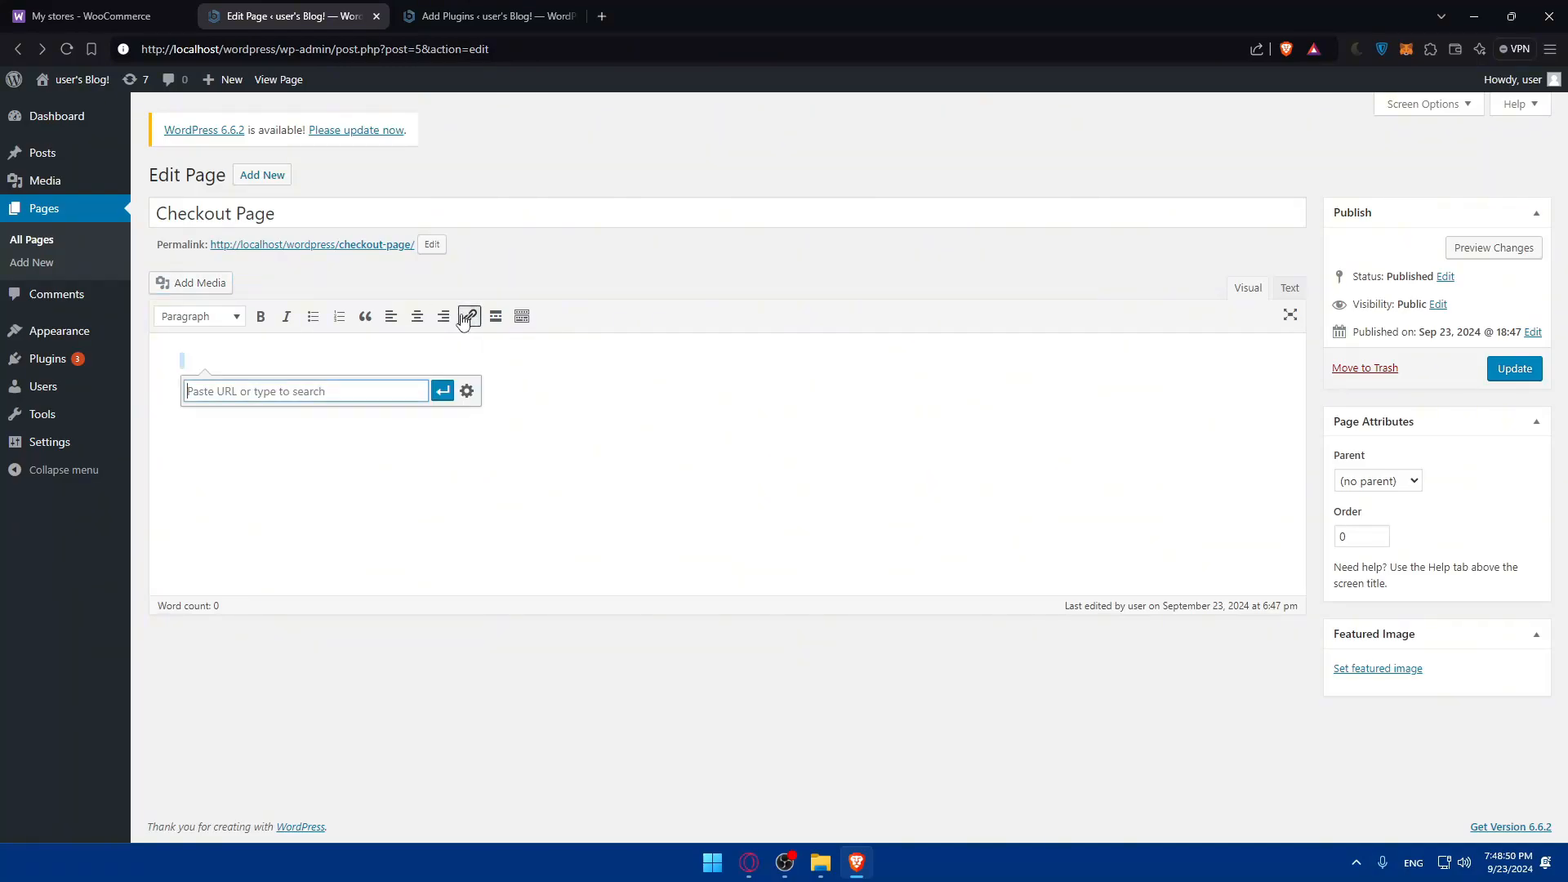
key("Escape")
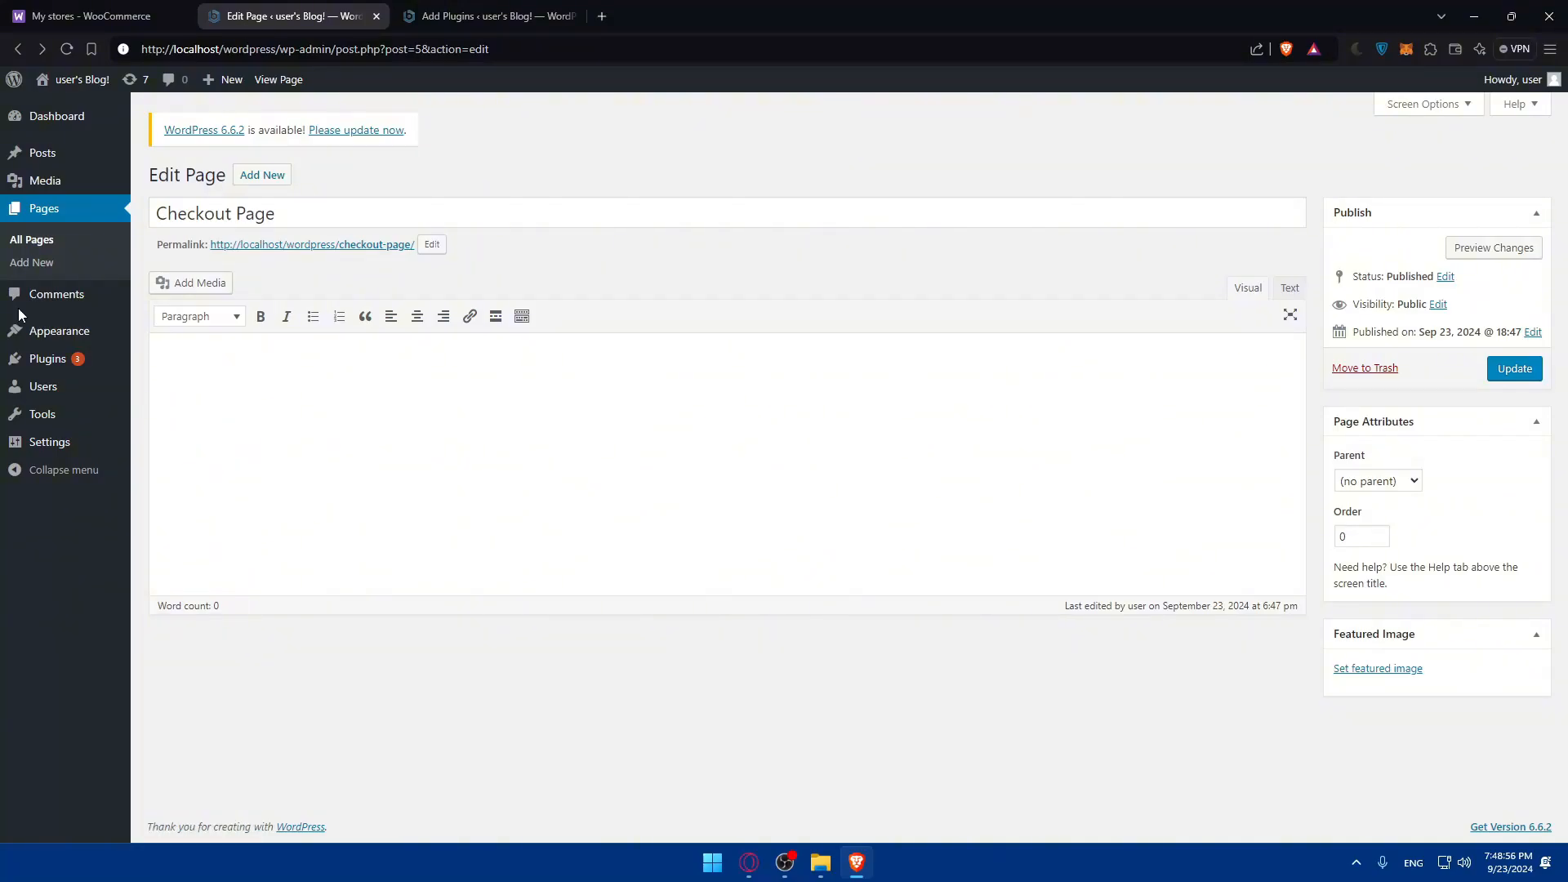
Switch to the WooCommerce My stores page, view the store URL form for connecting a new store, and return to the Checkout Page editor.
left_click(118, 6)
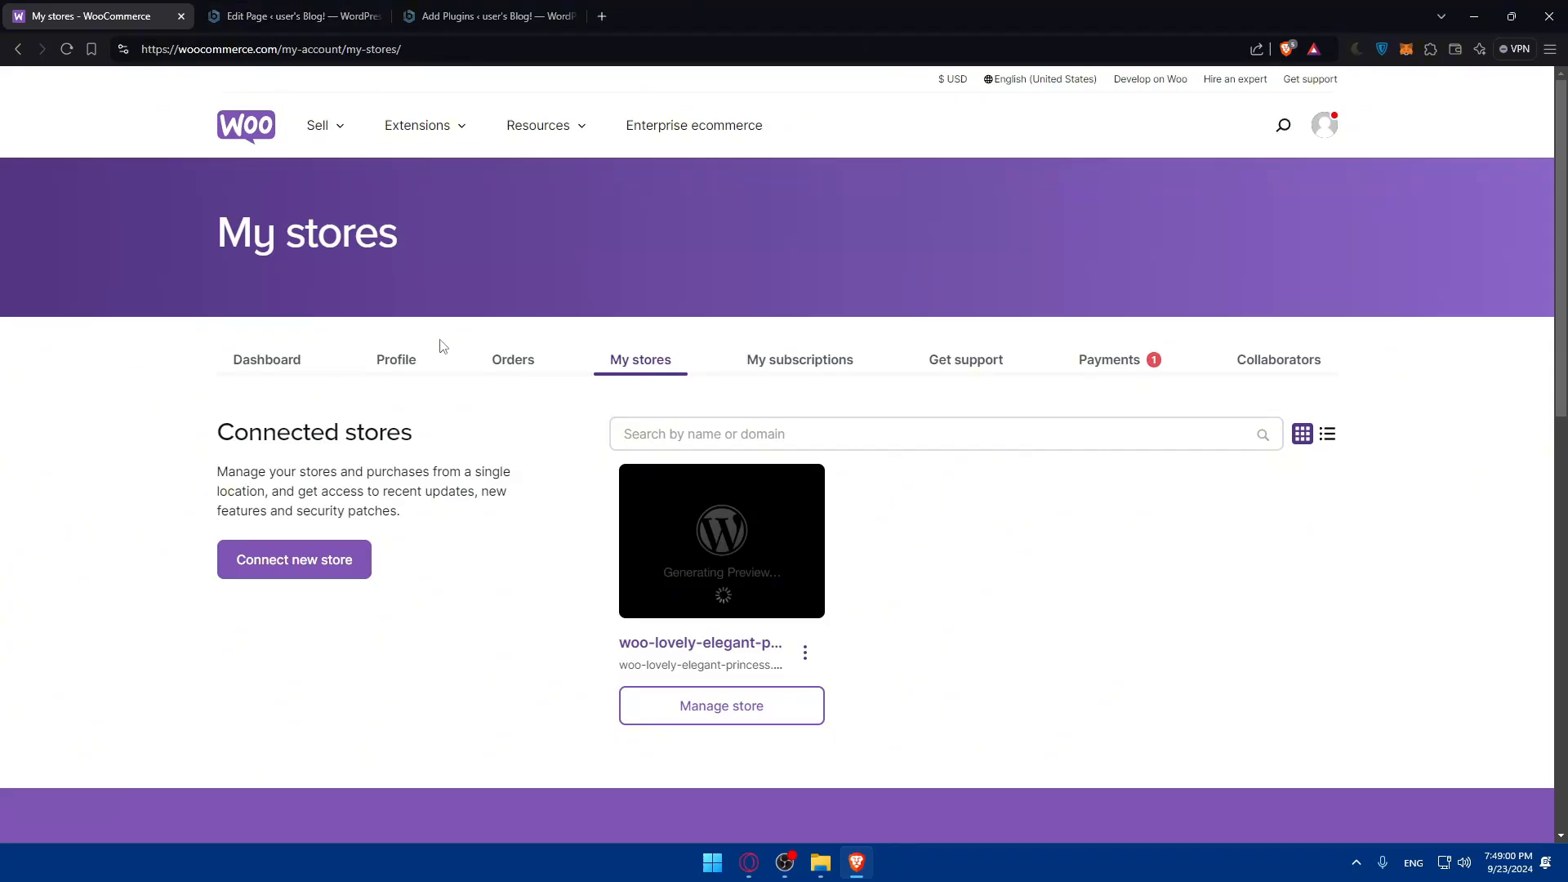
left_click(315, 569)
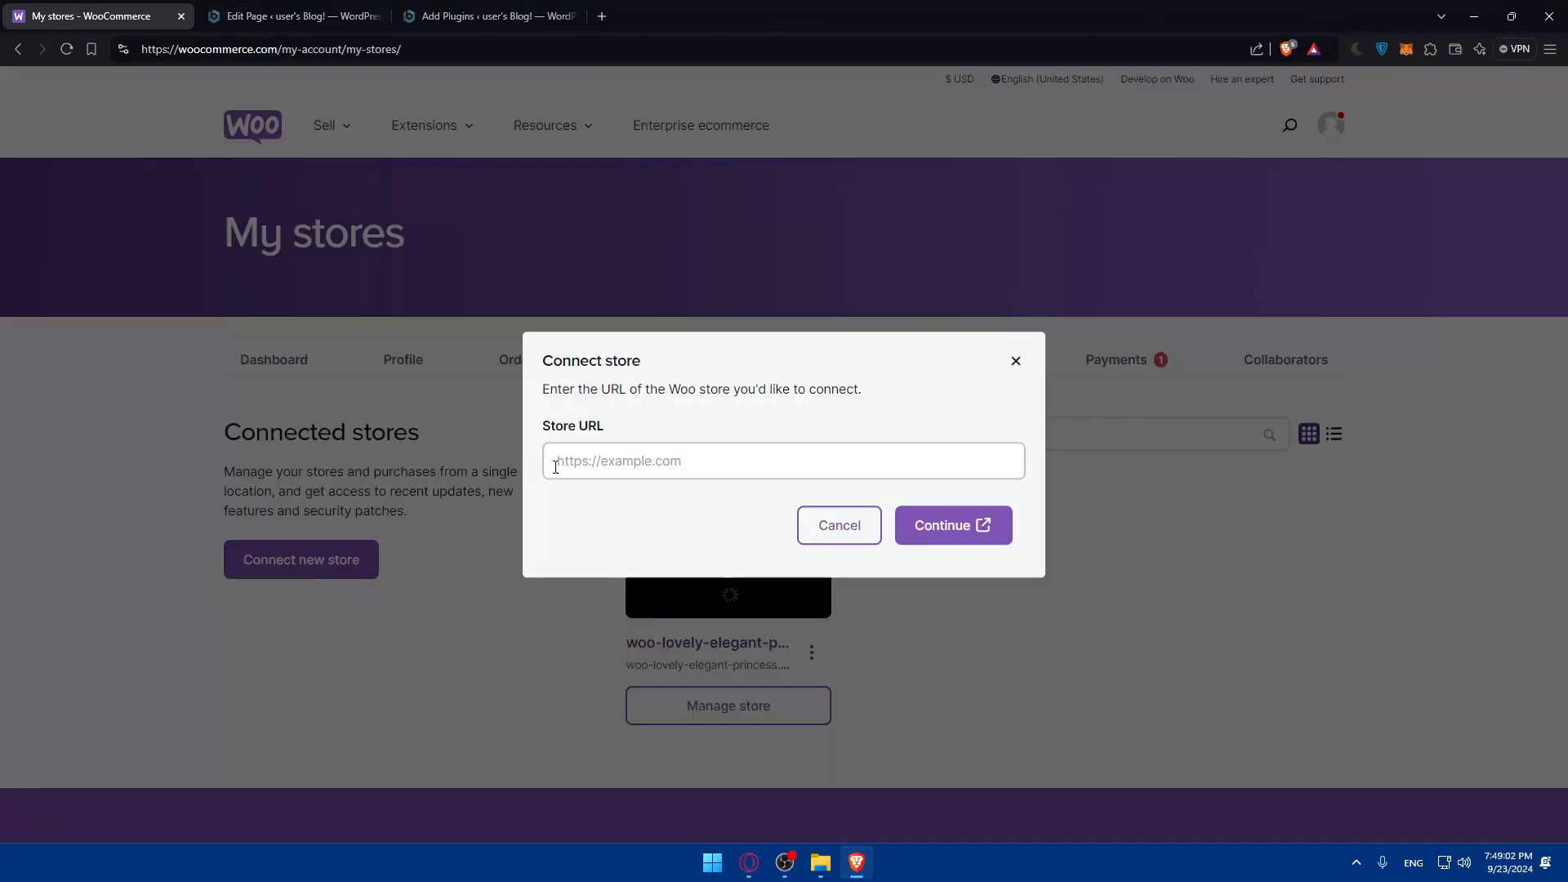
left_click(600, 472)
left_click(327, 11)
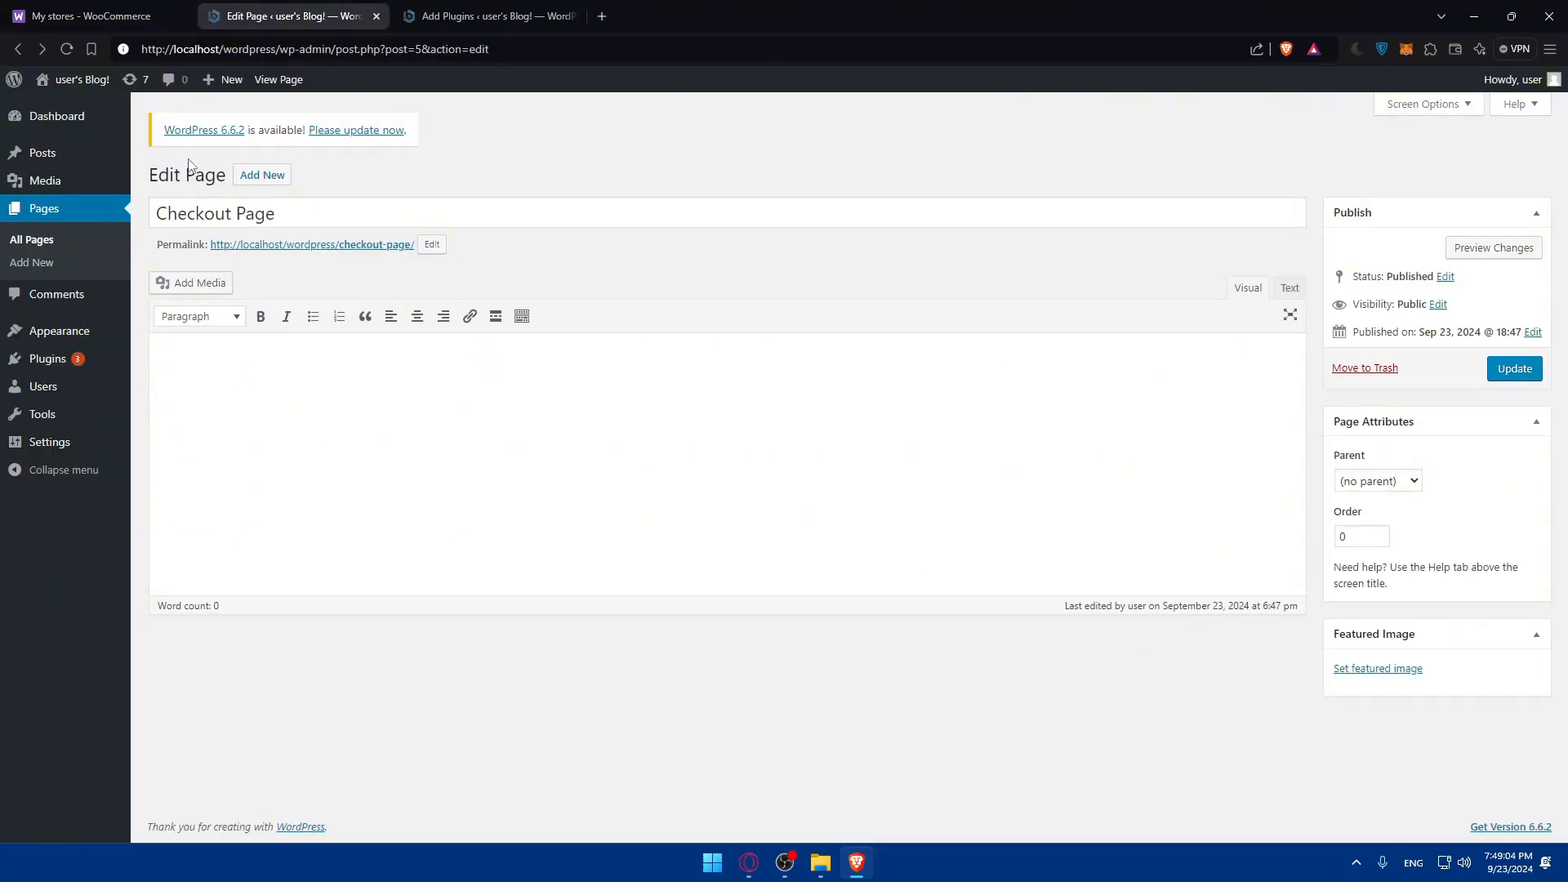
Look over the WordPress dashboard home, open the site's pages list from its overview, and check the Checkout Page's publication date.
left_click(216, 126)
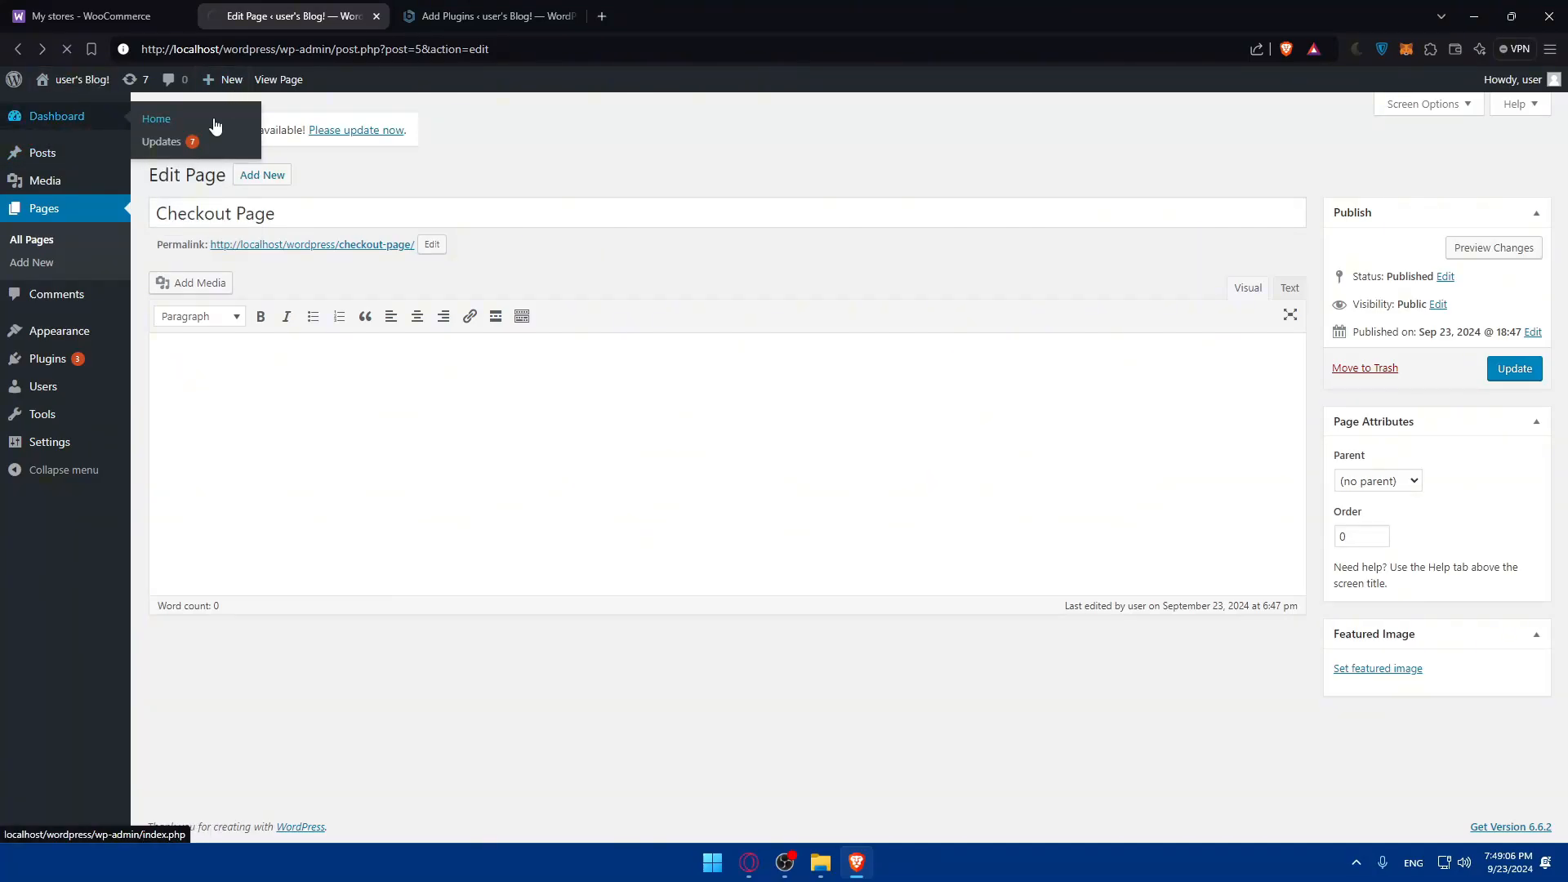
scroll(363, 243, "down", 1)
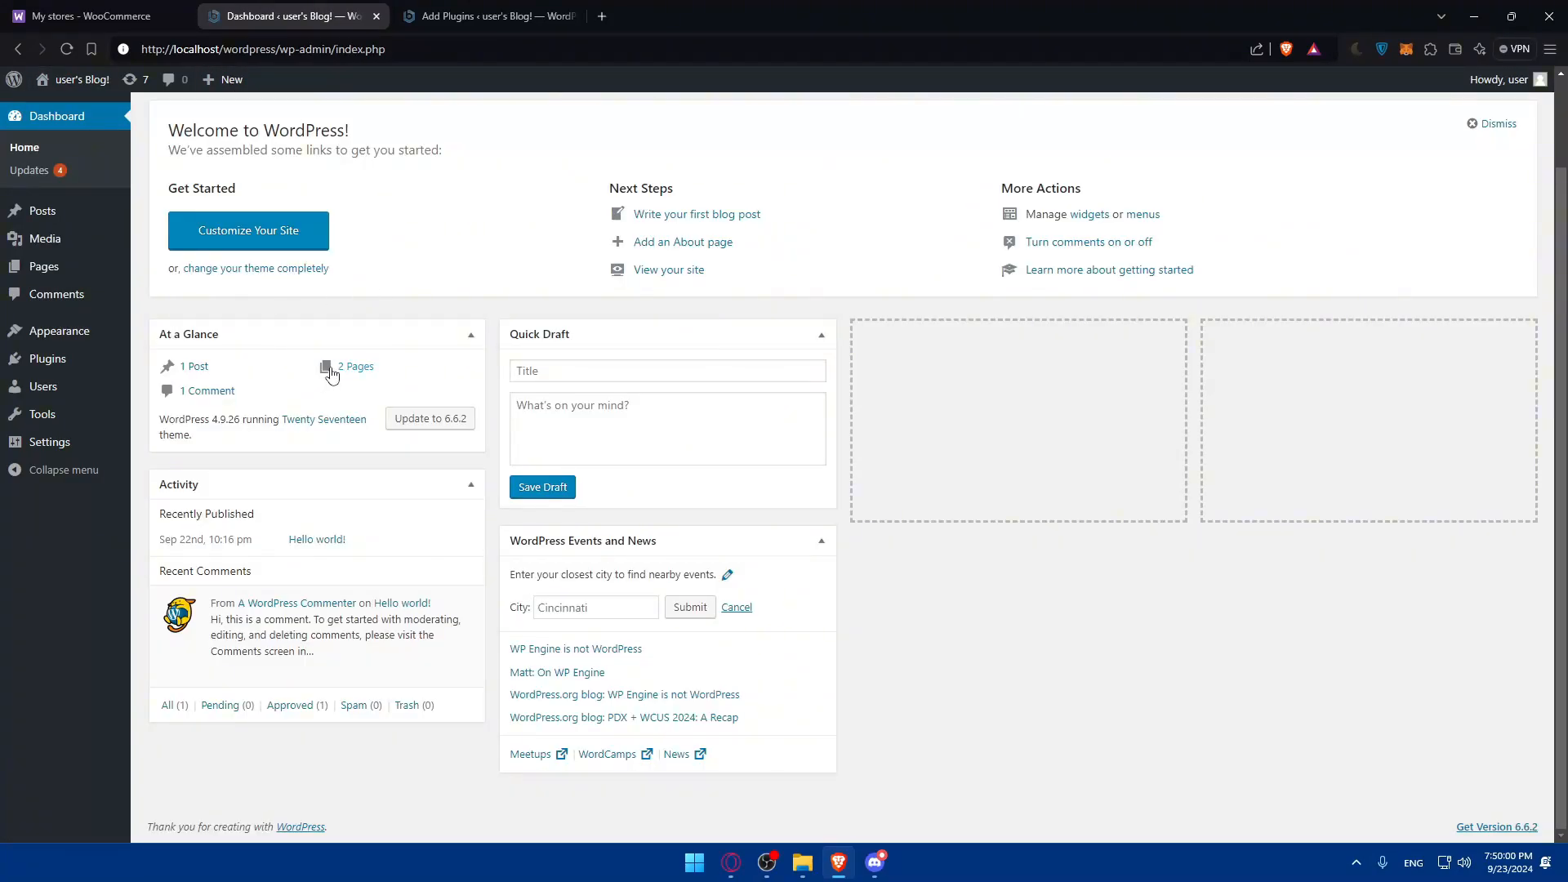
left_click(330, 374)
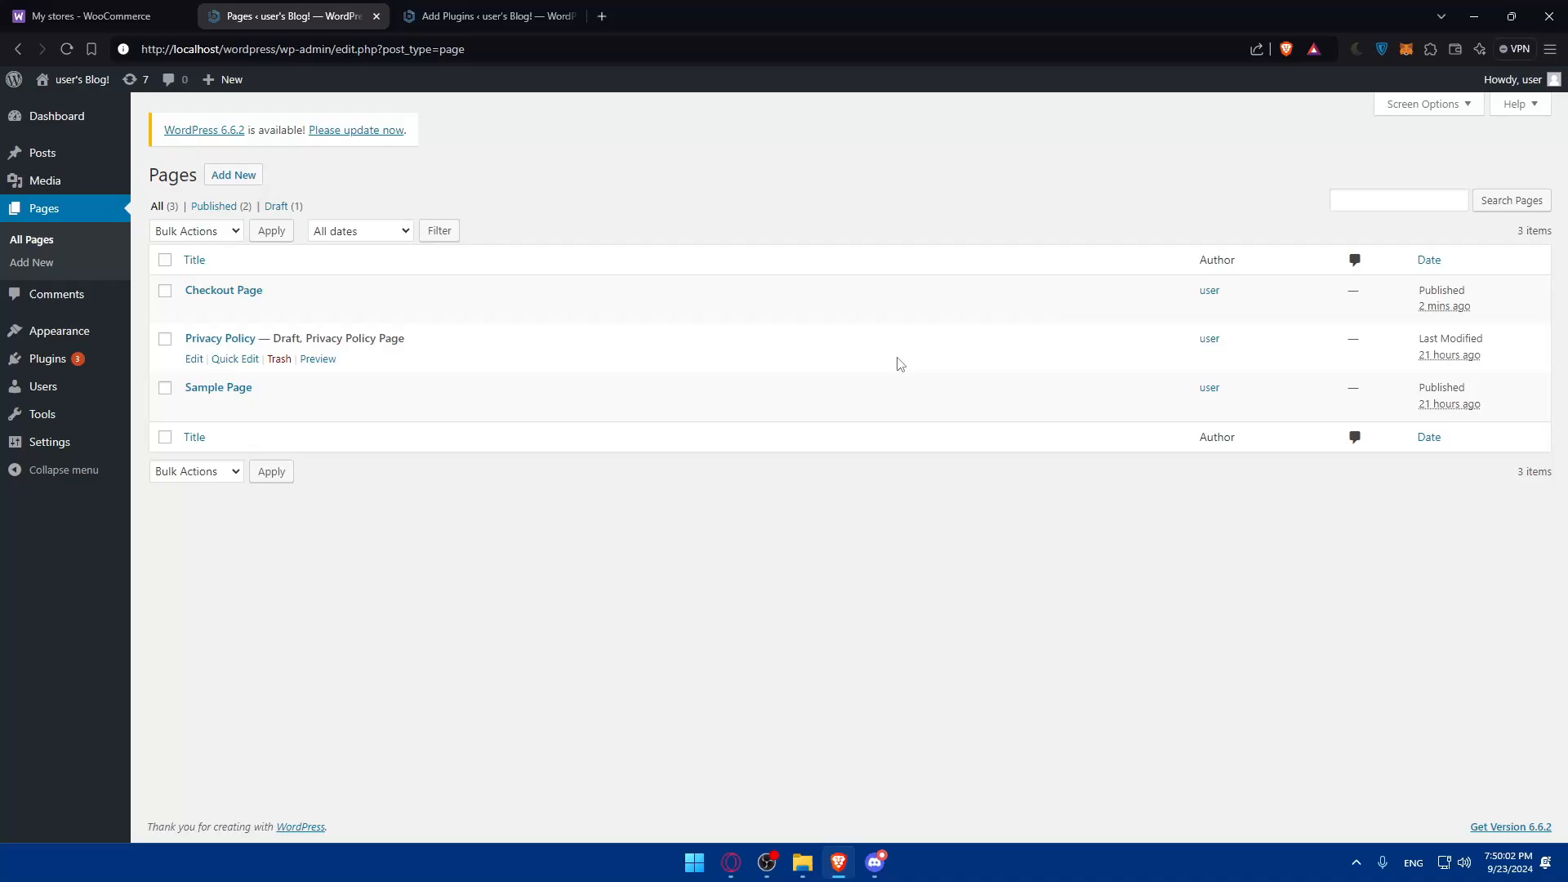
mouse_move(1423, 285)
left_mouse_down()
mouse_move(1499, 308)
mouse_move(1412, 282)
left_mouse_up()
left_click(1499, 308)
left_click(1412, 282)
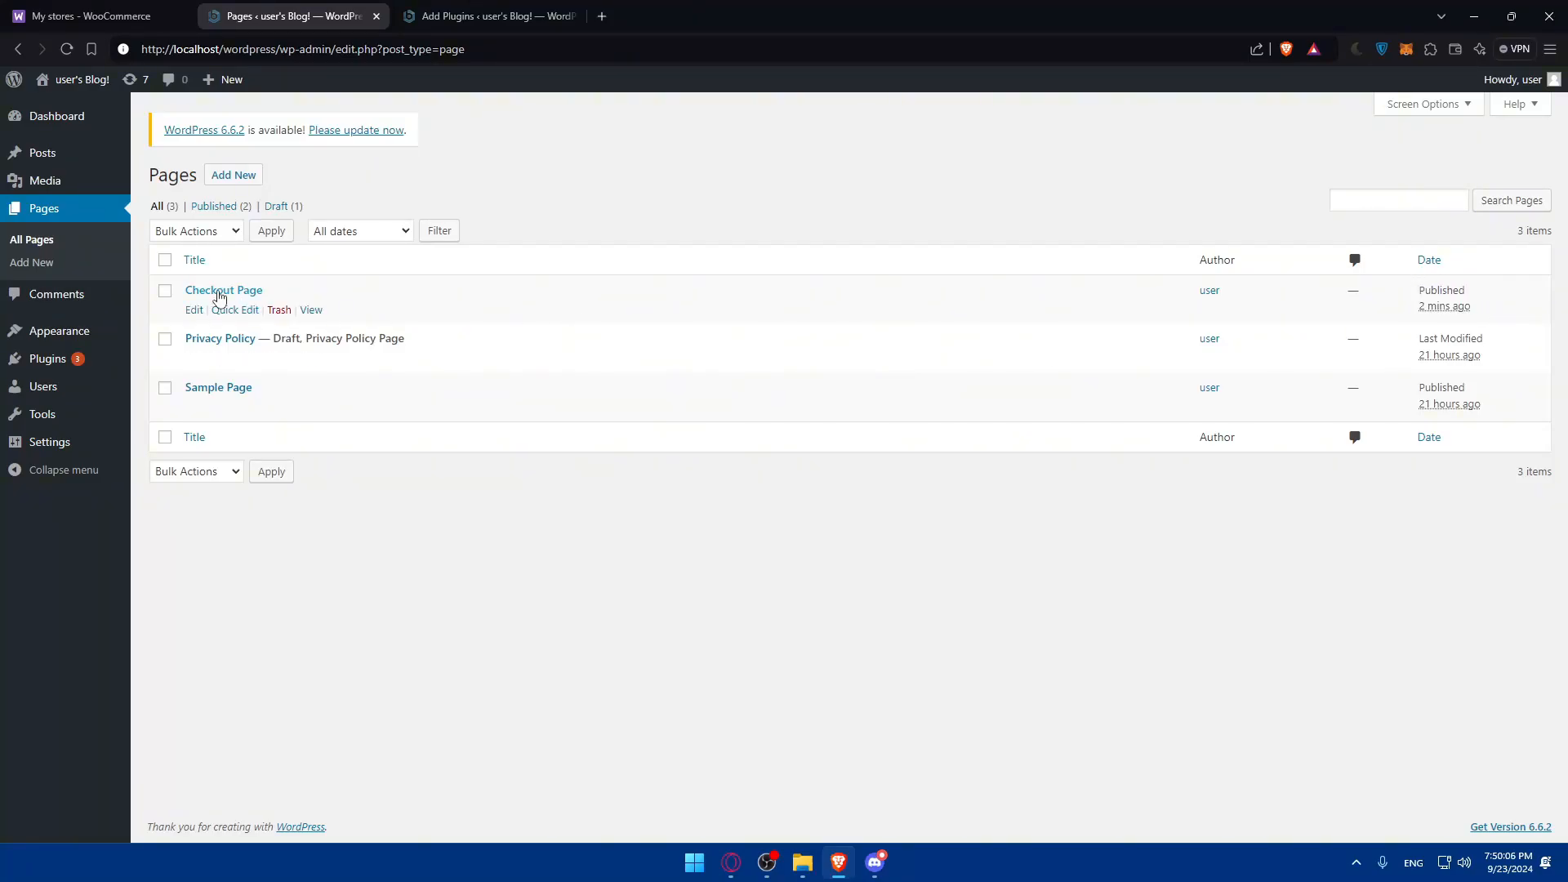
Open the Checkout Page from the list, preview its permalink on the site, and reopen it for editing.
left_click(220, 291)
left_click(289, 245)
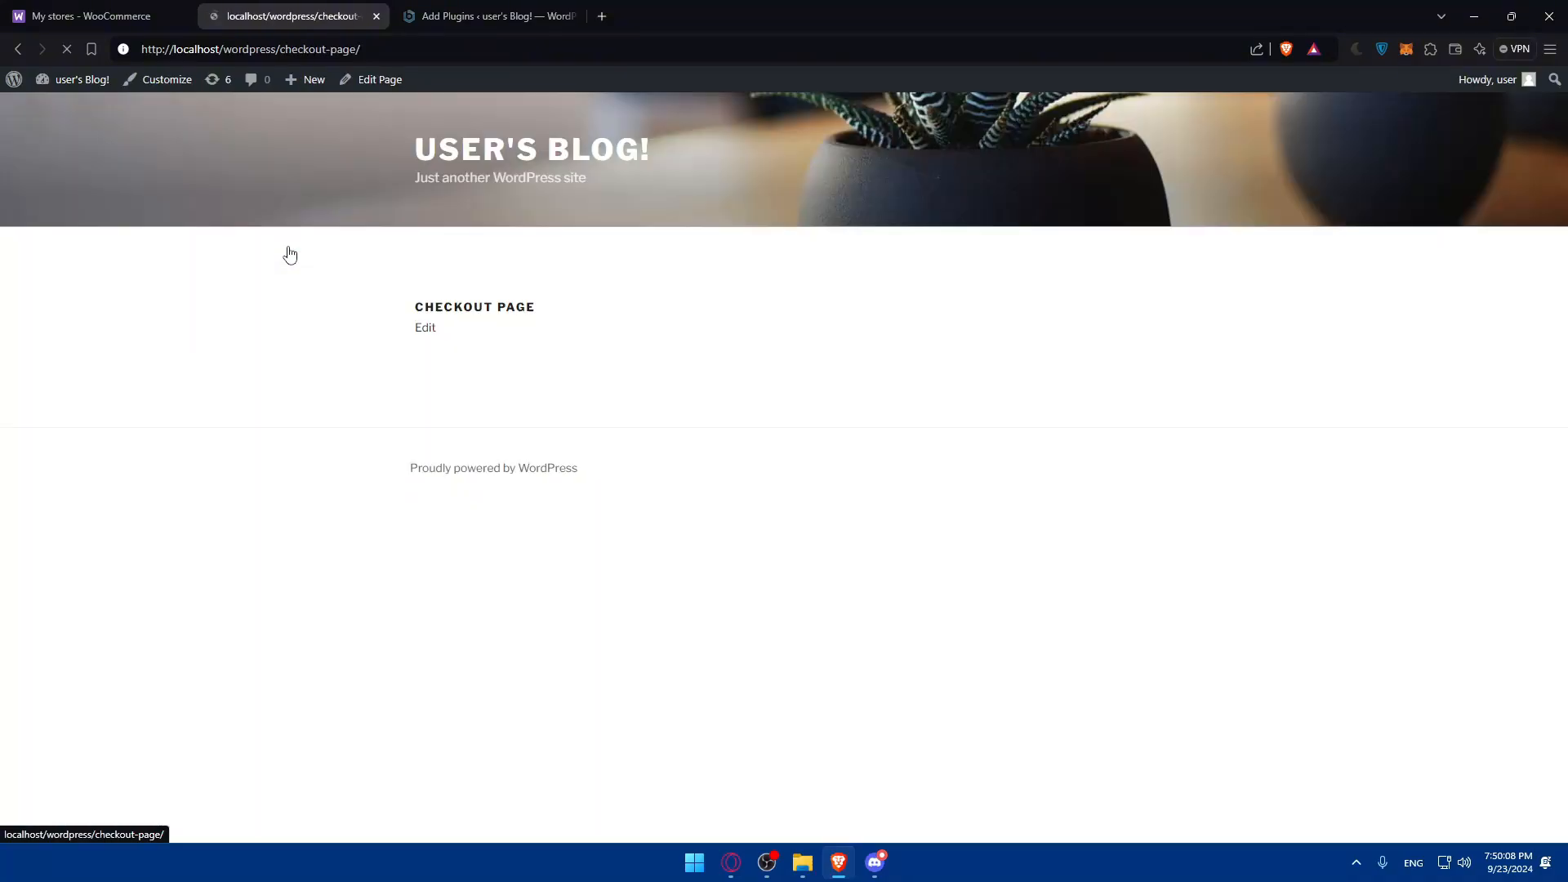
left_click(373, 84)
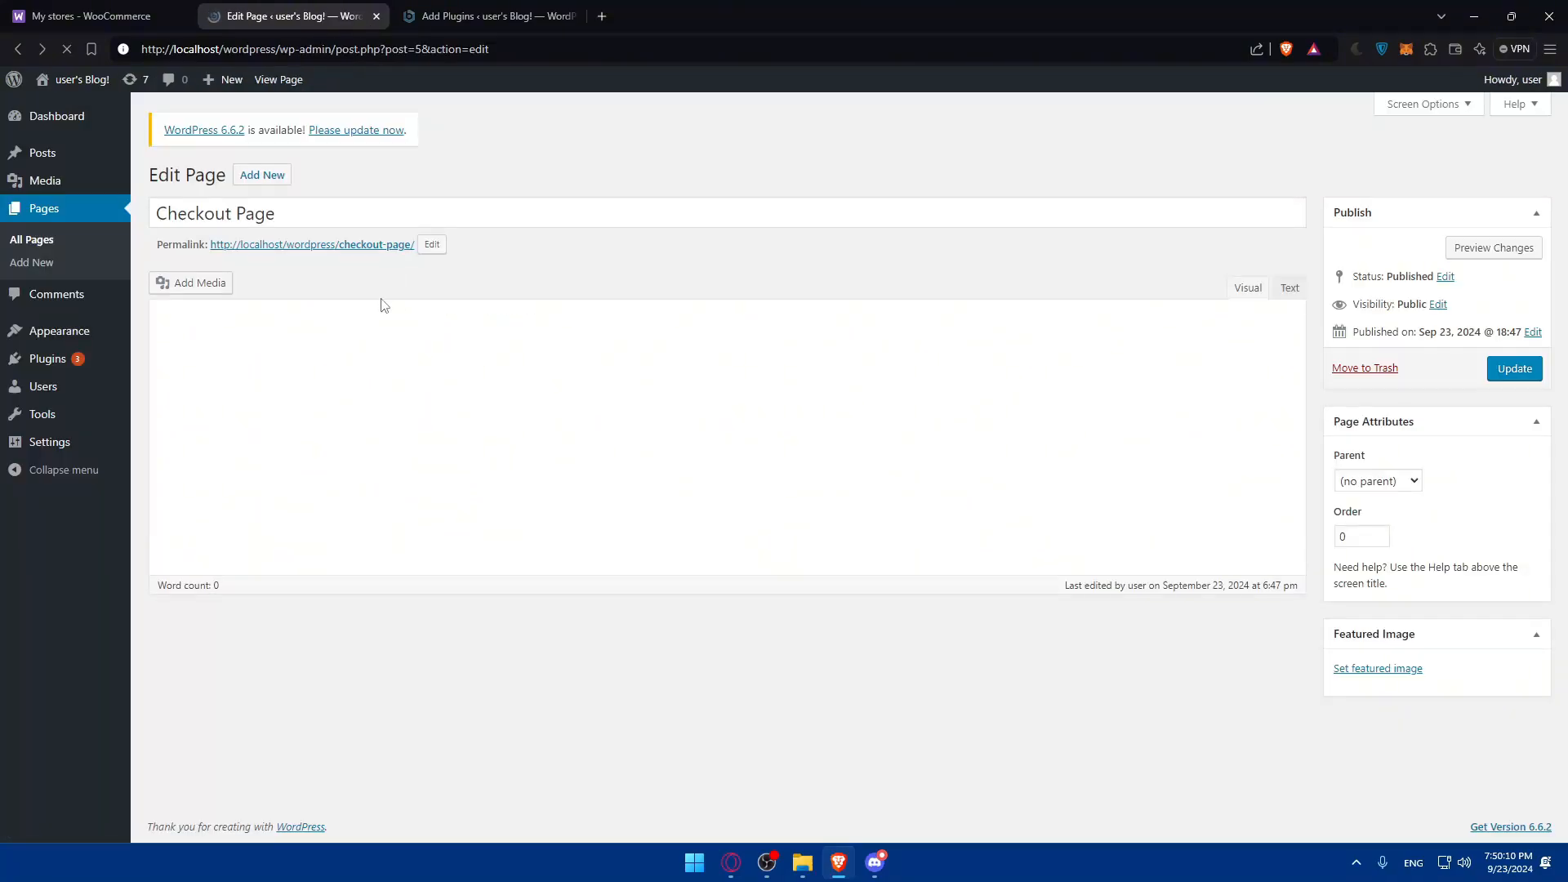
Fill the Checkout Page body with the text dkfnh;lsdfhsdfh, the uploaded image test.jpg and the text dfhsdsfhdfhsdfh, and update the page.
left_click(346, 381)
type("dkfnh;lsdfhsdfh")
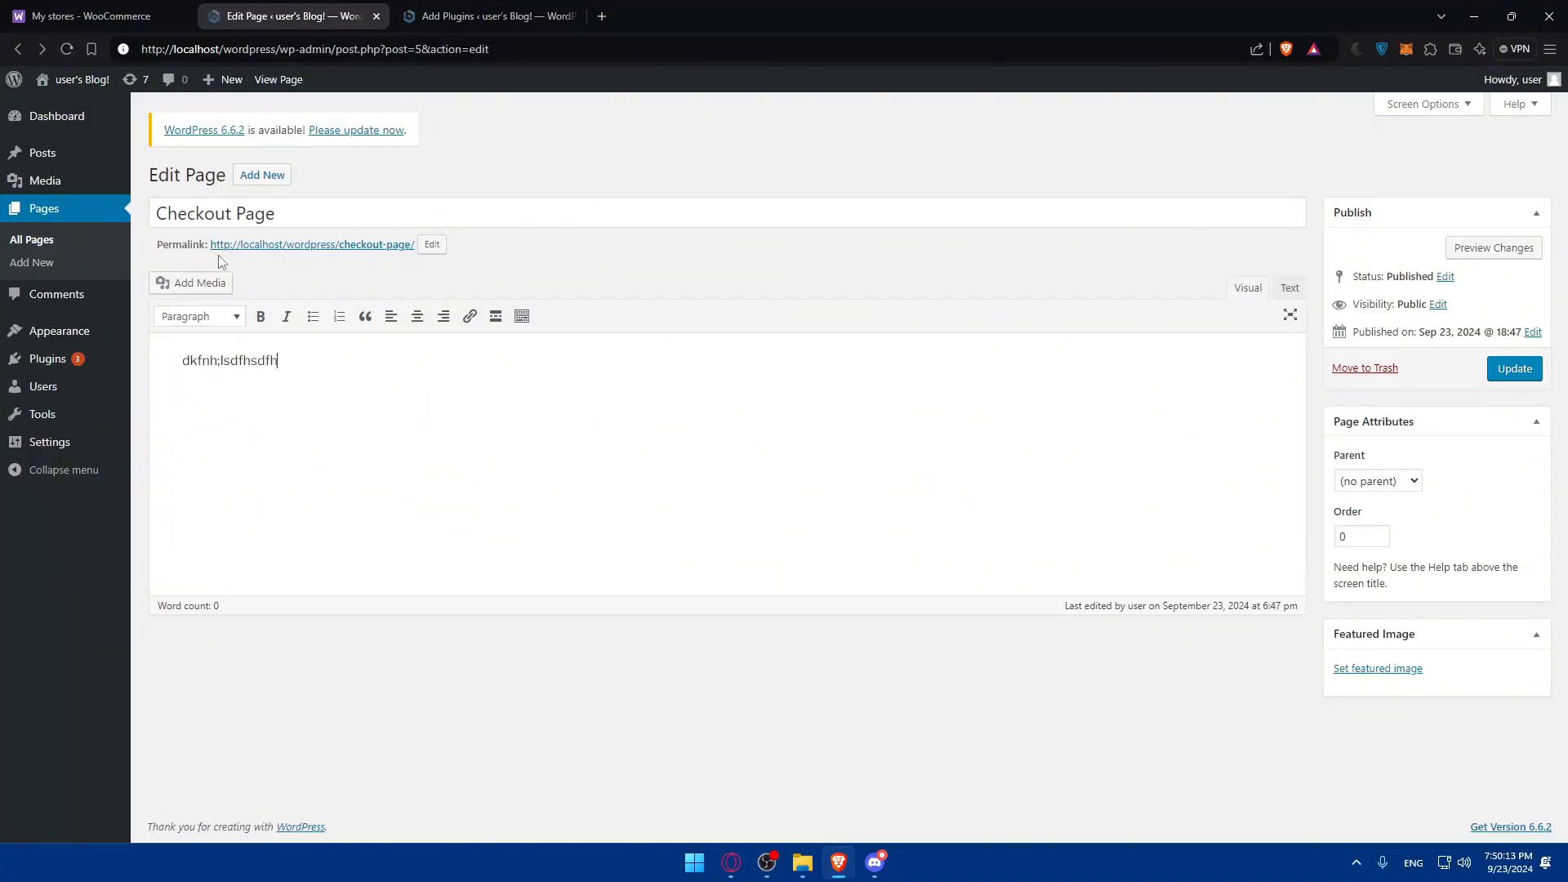
left_click(199, 281)
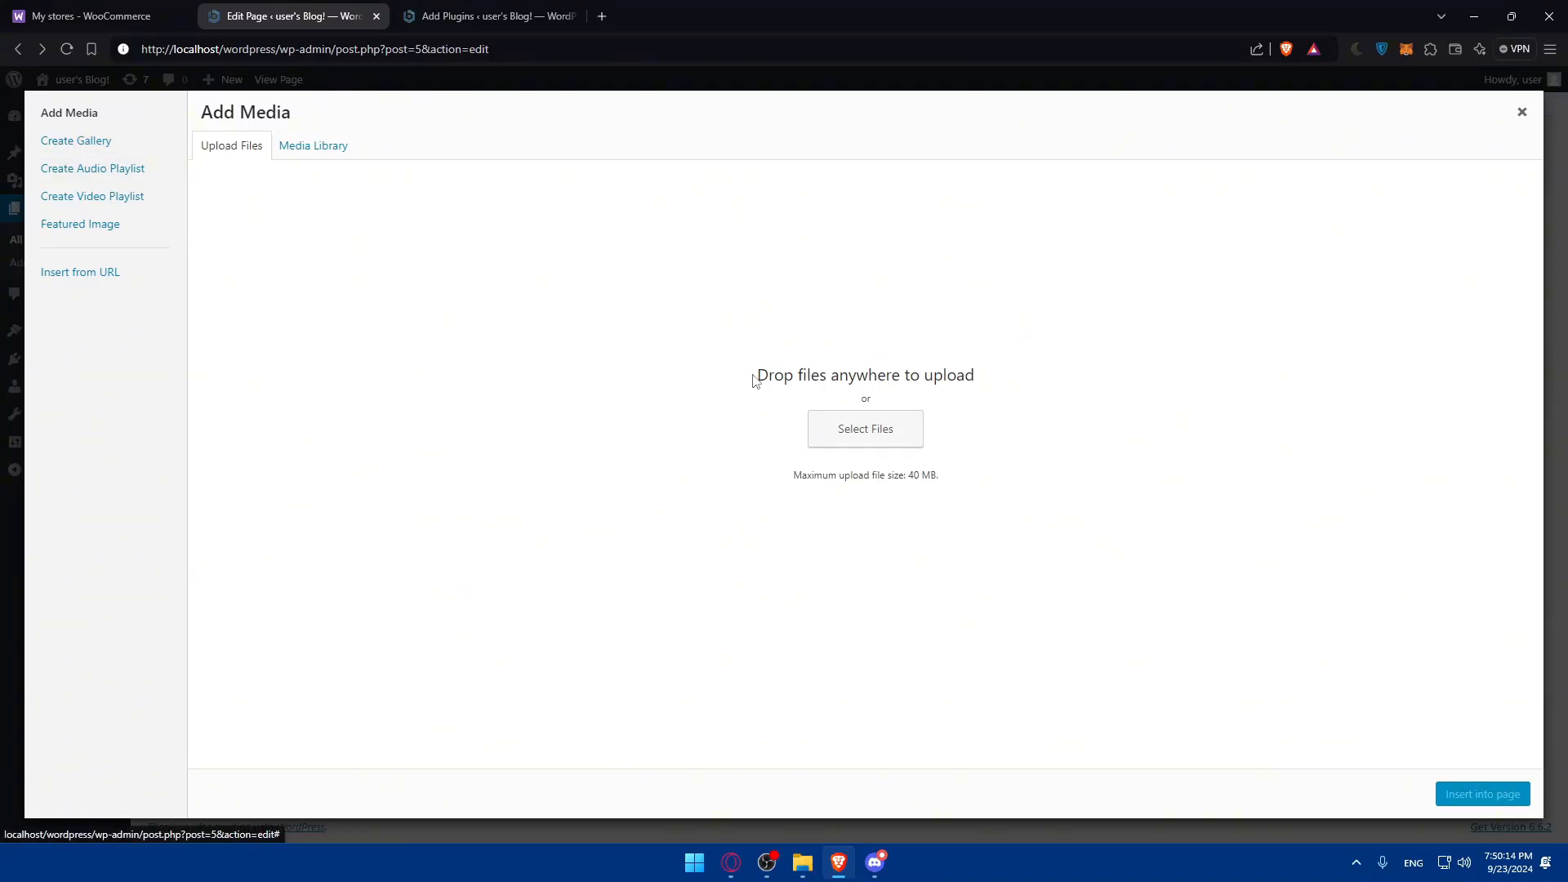
left_click(882, 437)
double_click(483, 155)
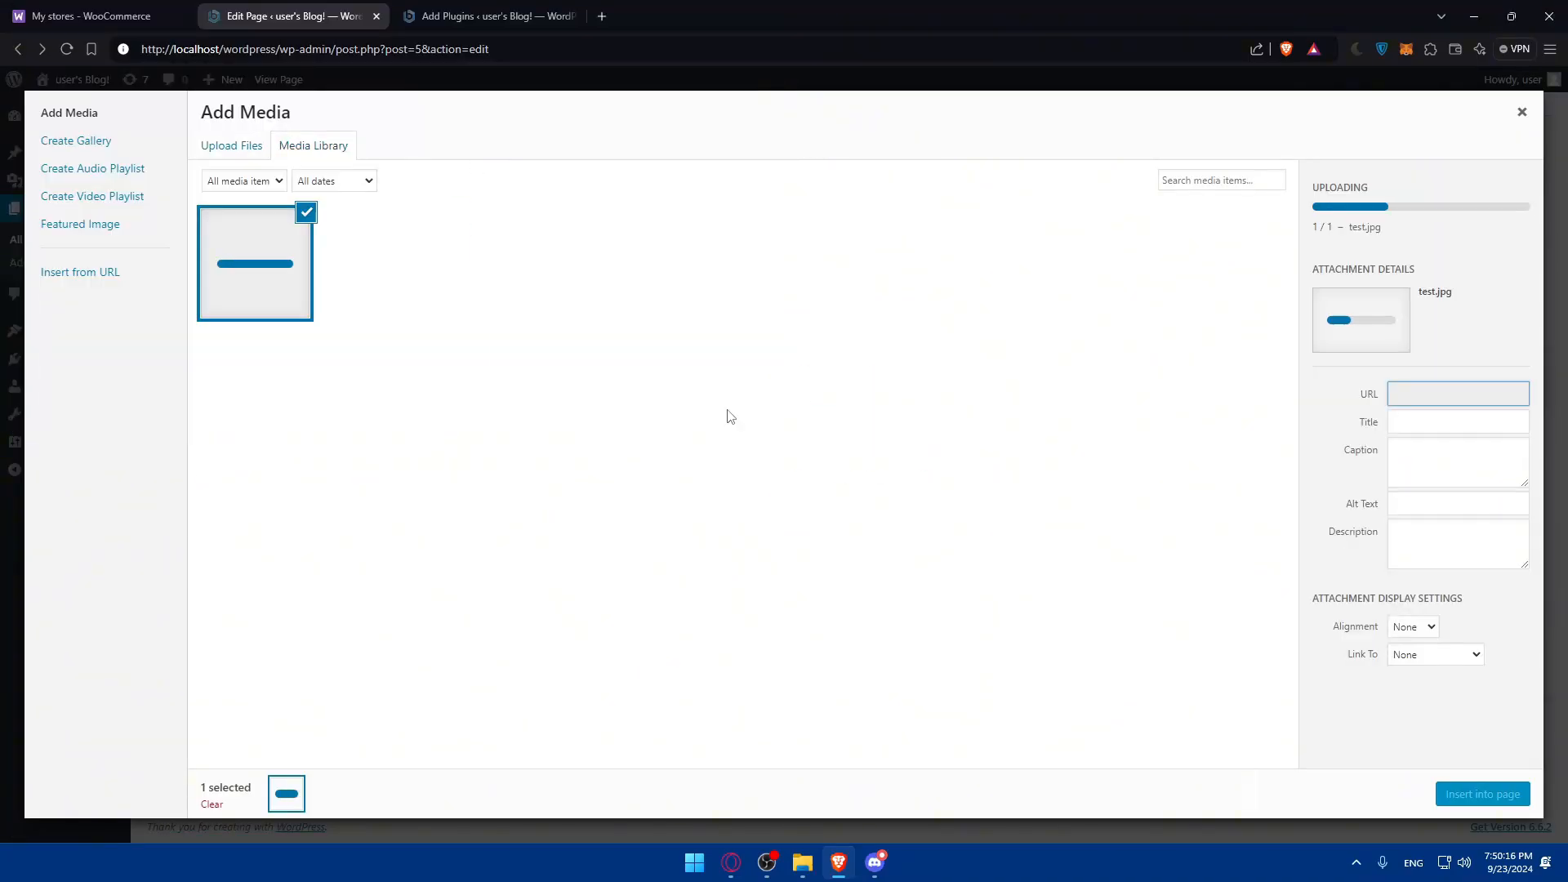
left_click(1482, 793)
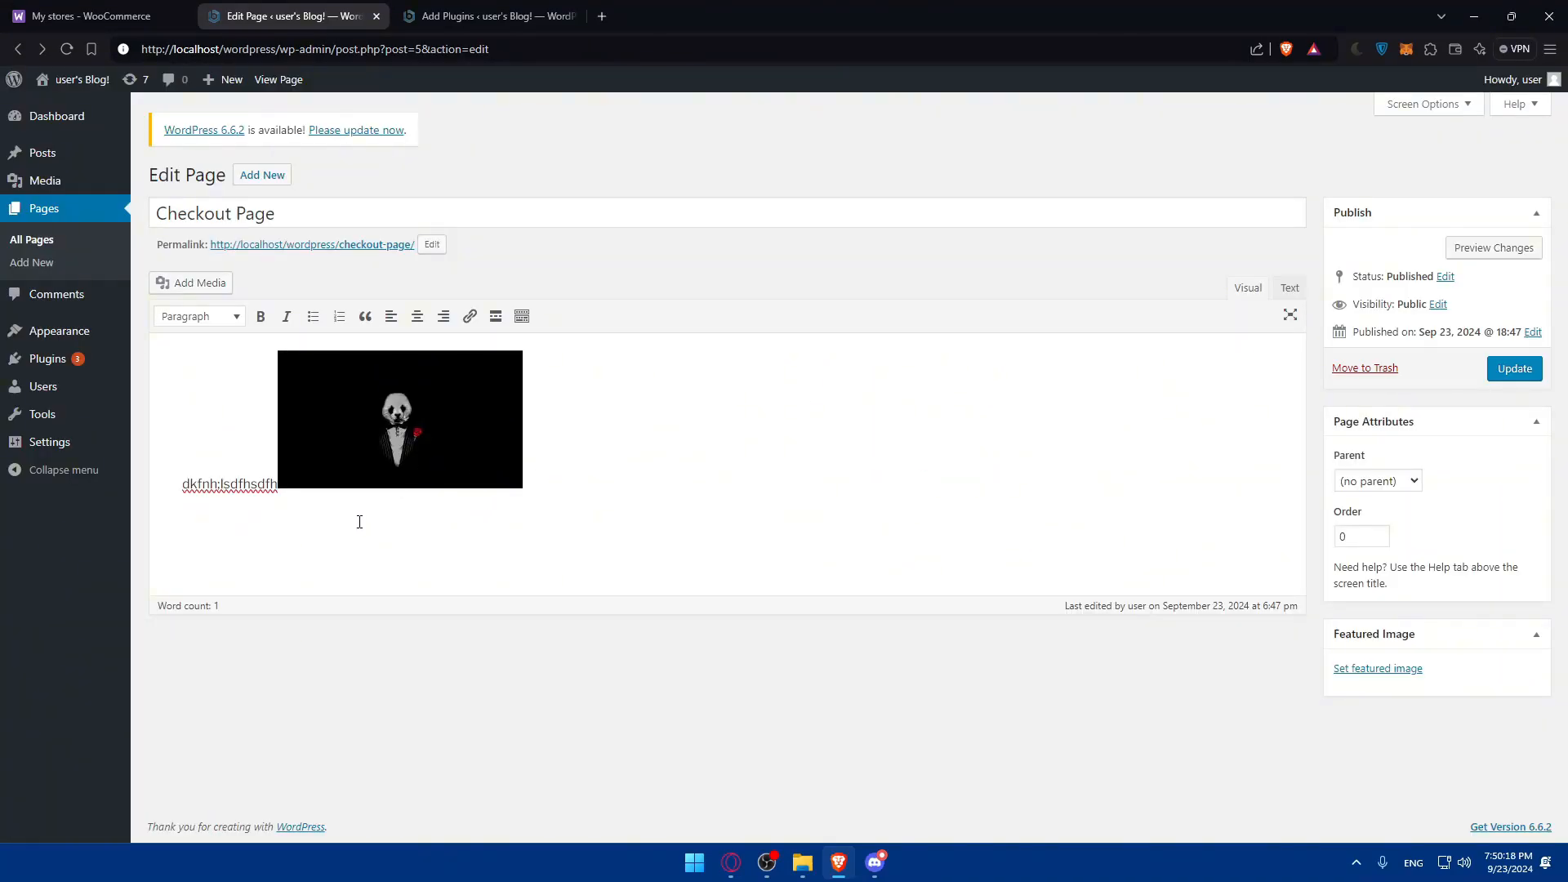
type("dfhsdsfhdfhsdfh")
left_click(1525, 370)
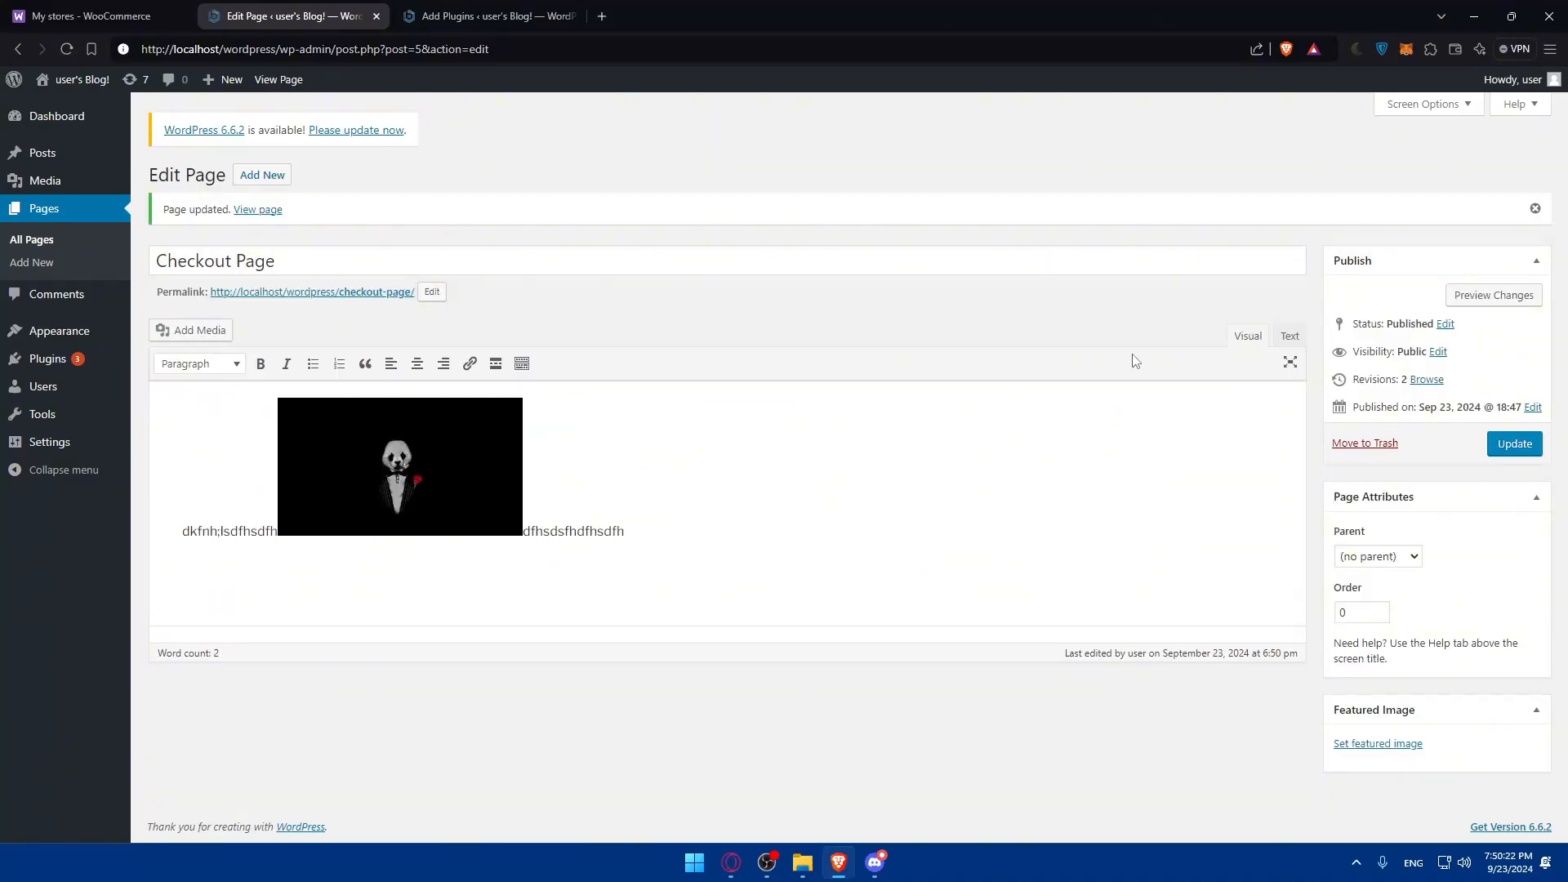
View the updated Checkout Page on the site through its permalink and return to the page editor.
left_click(297, 293)
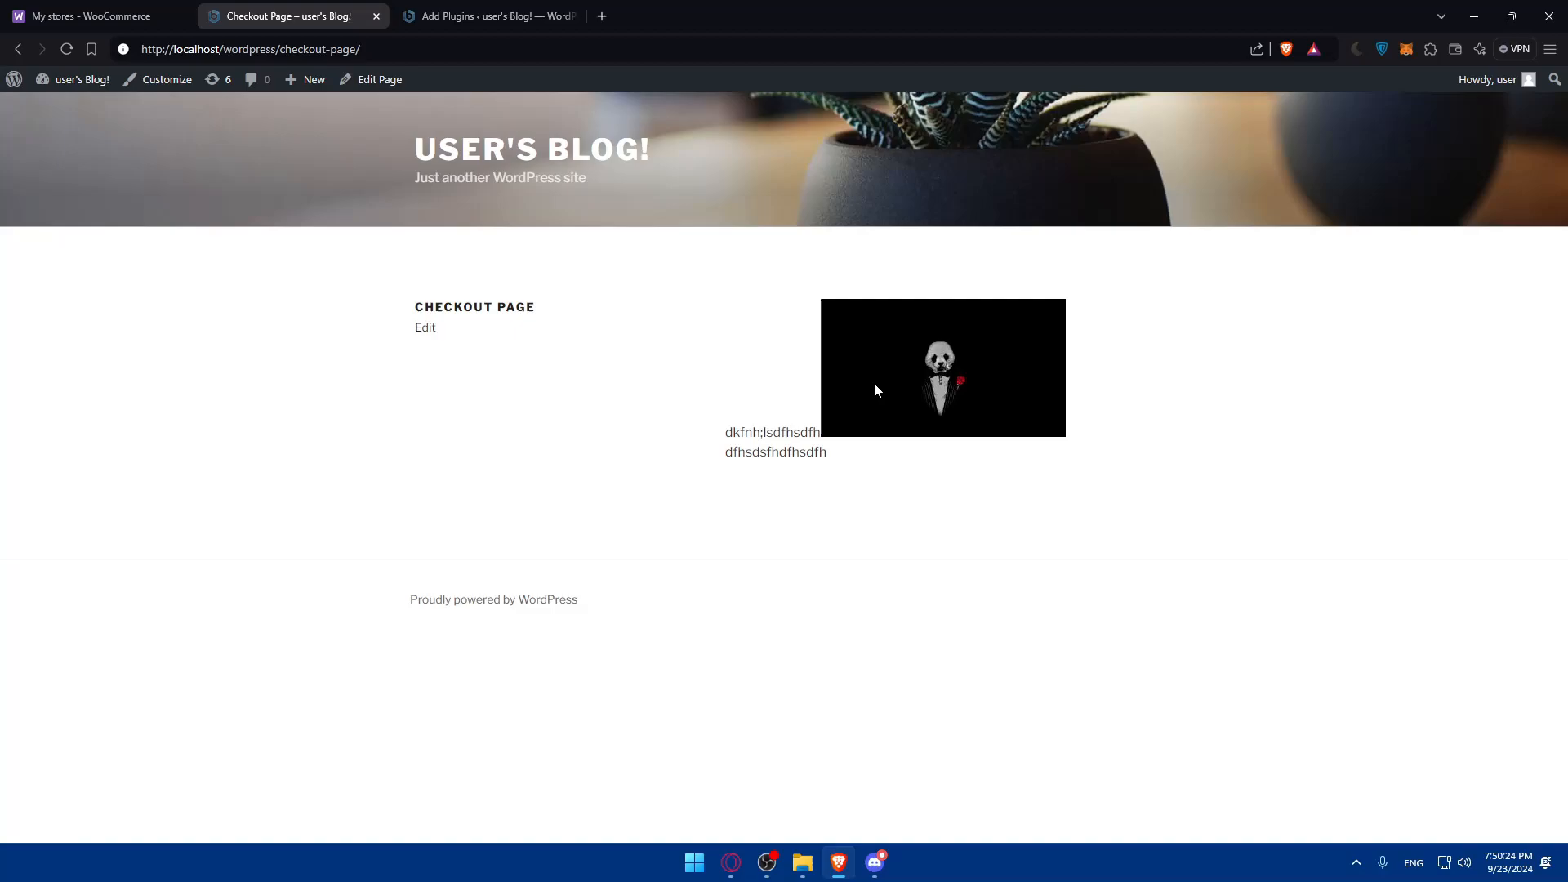
left_click_drag(782, 374, 430, 330)
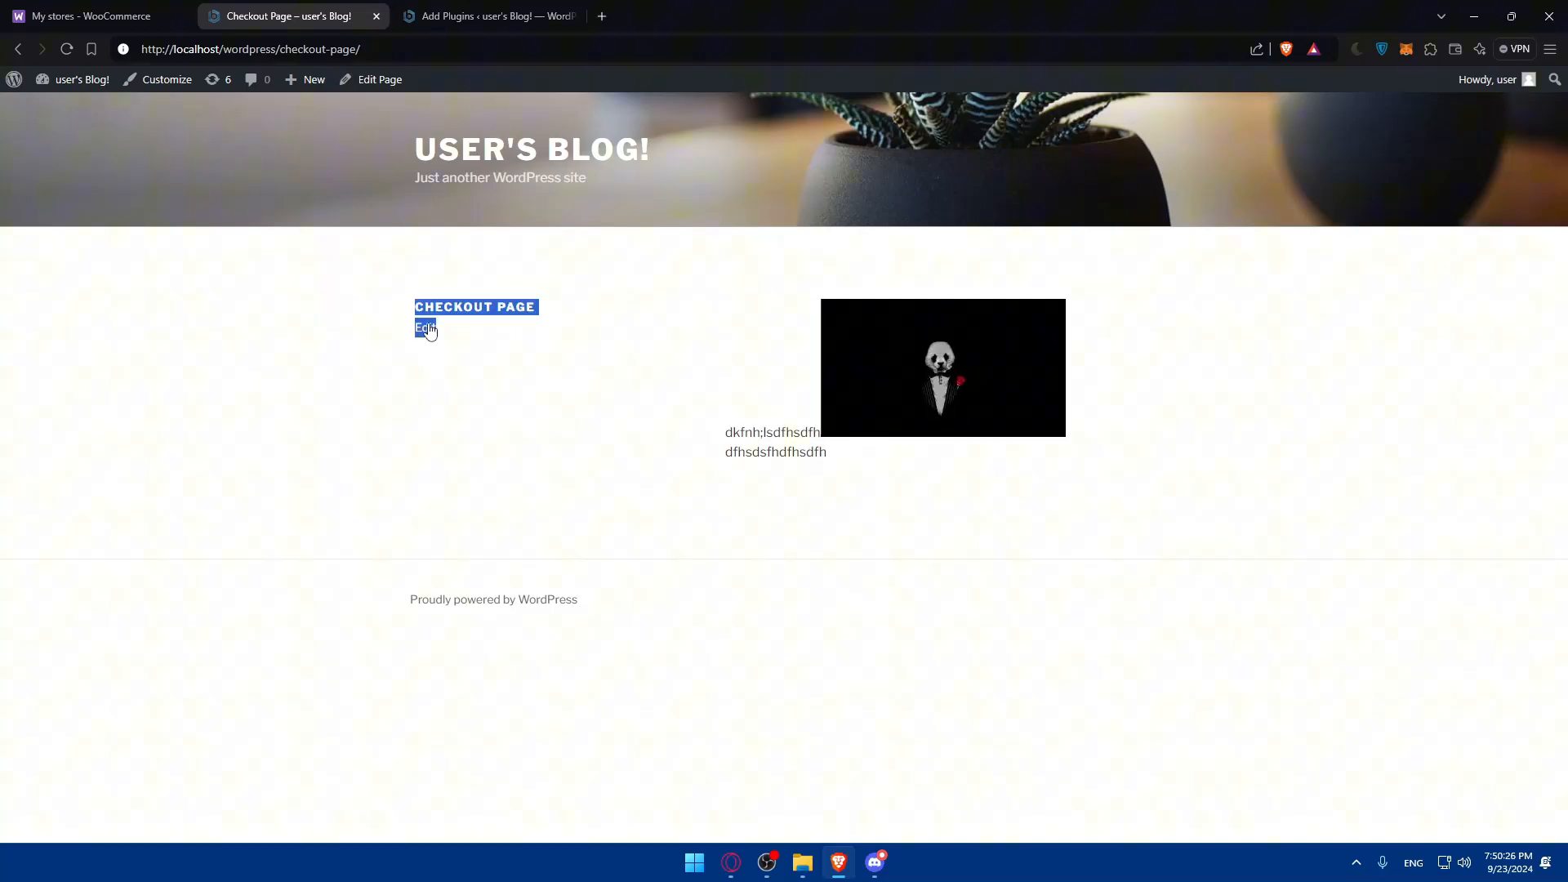
left_click(386, 308)
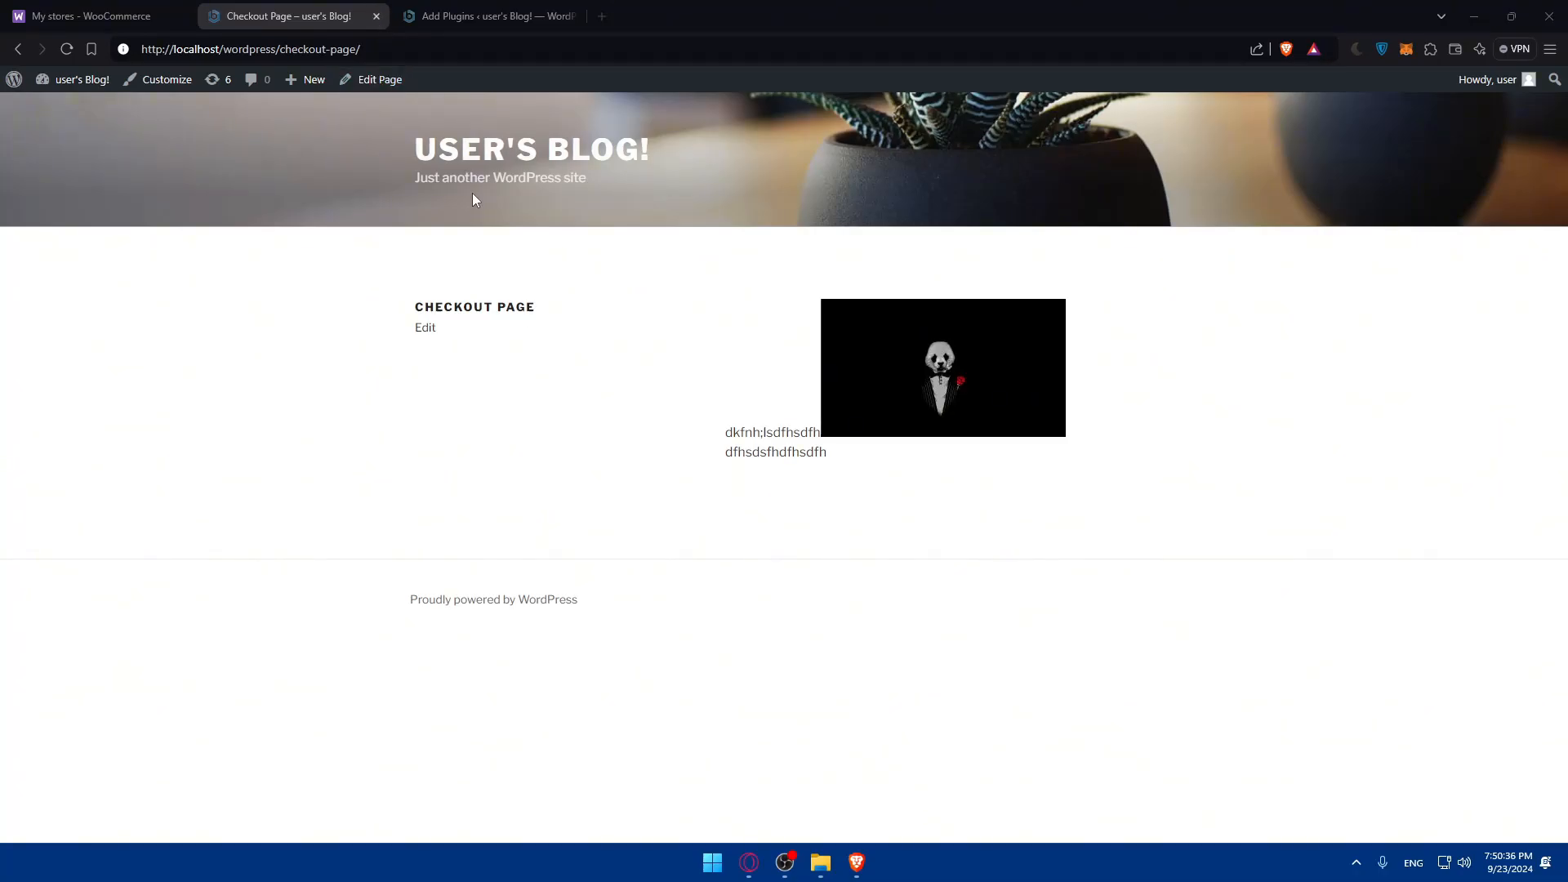
key("alt+Left")
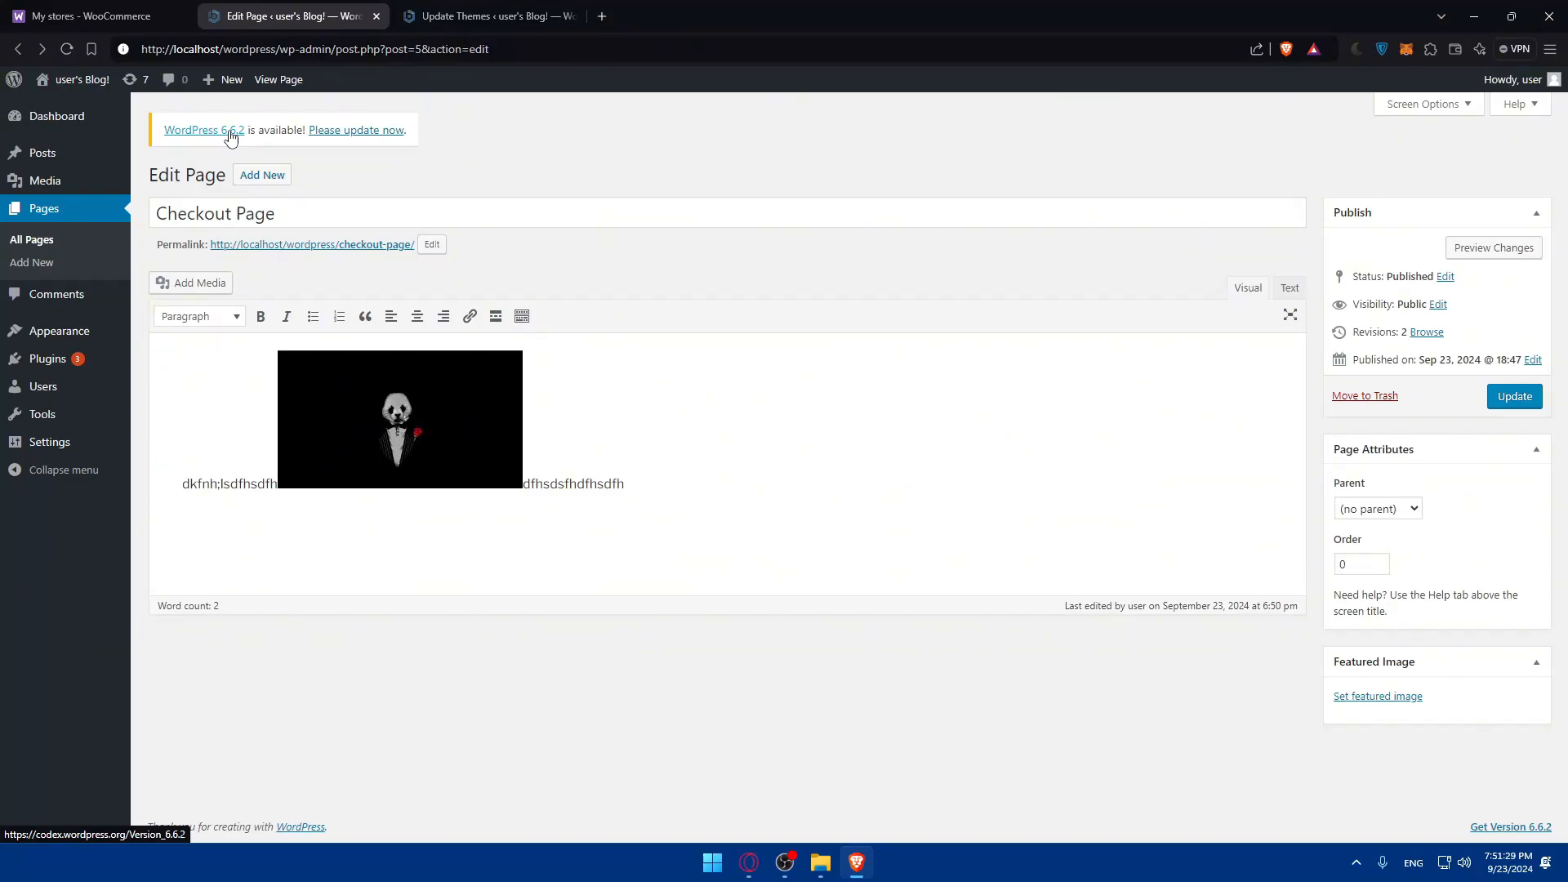
Search the web in a new tab for "edit oage in wooeommerce" and open Jetpack's article on customizing the WooCommerce Shop page.
left_click(602, 16)
type("edit ")
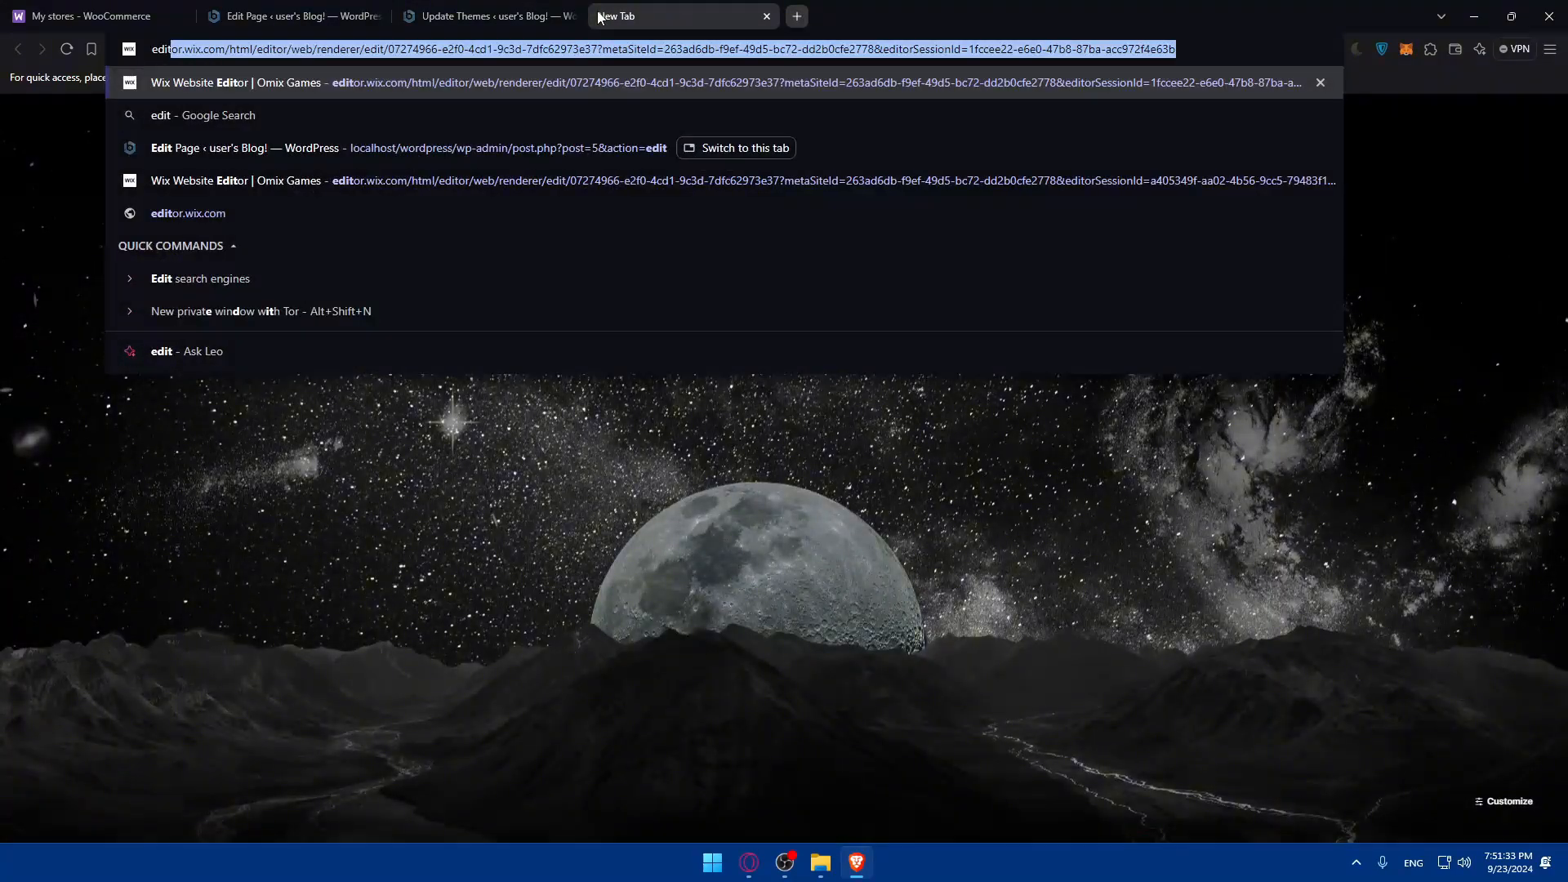
type("oage ")
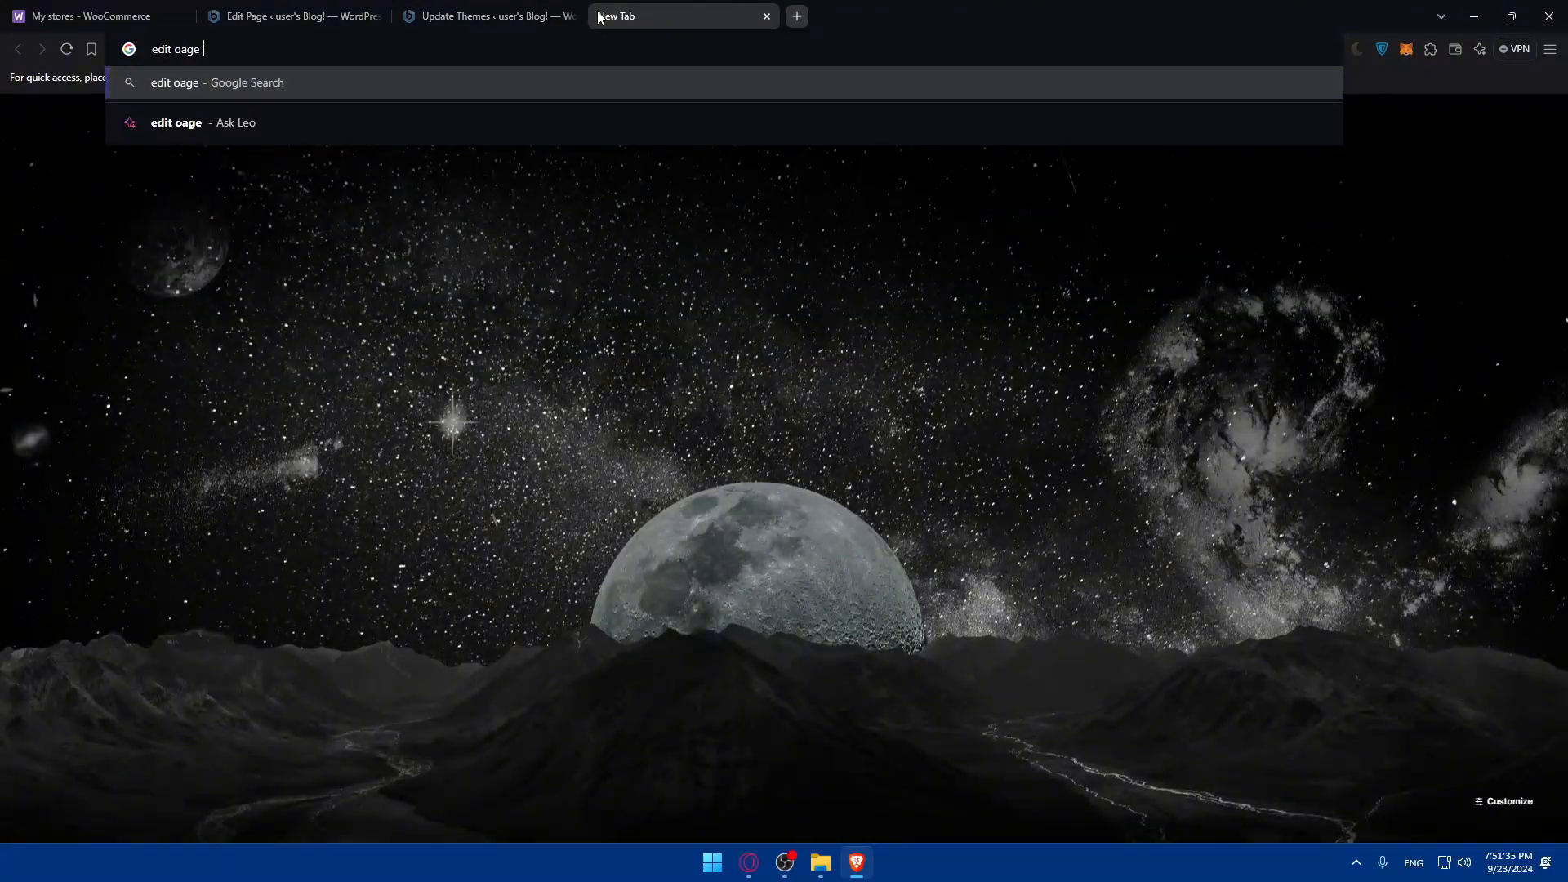
type("in wooeommerce")
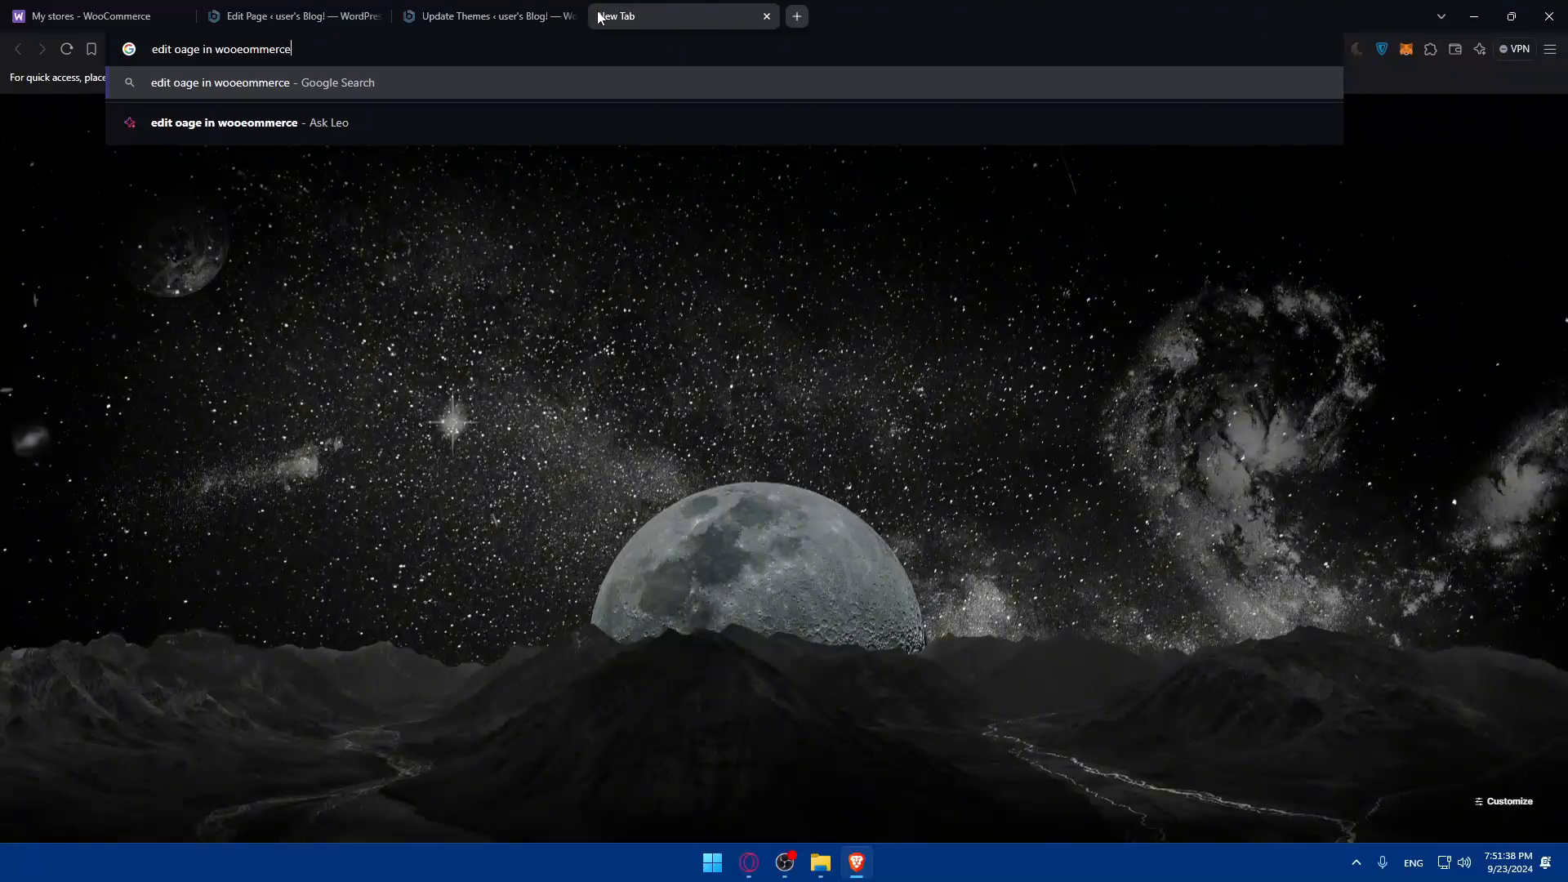
key("Return")
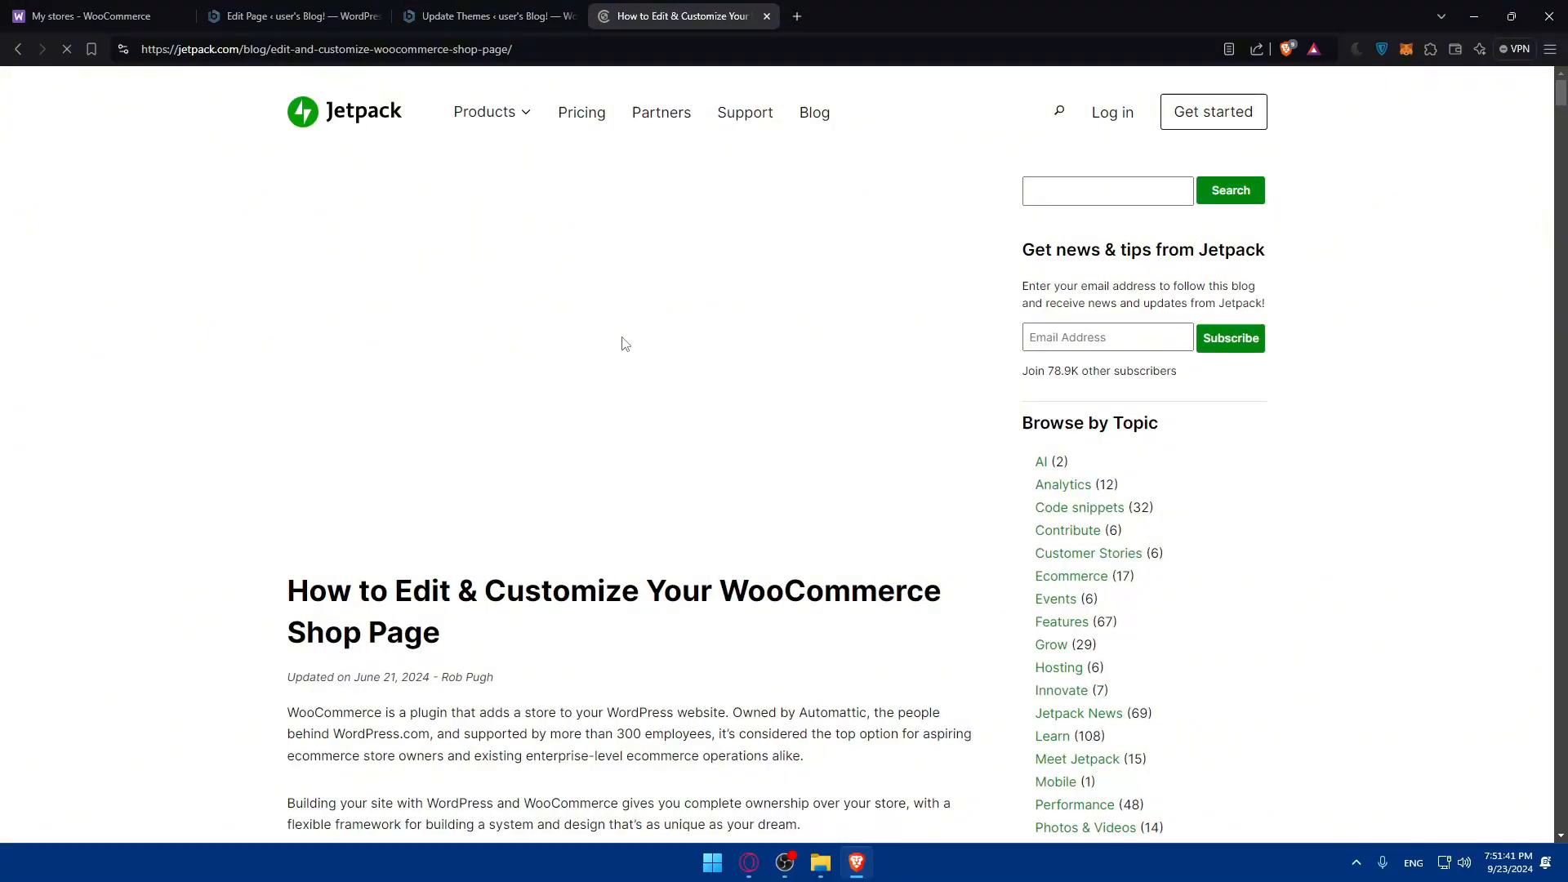
Read through the Jetpack article's Shop page examples, Customizer, block editor, extension and code sections, and close the article.
scroll(602, 344, "down", 13)
scroll(602, 345, "down", 10)
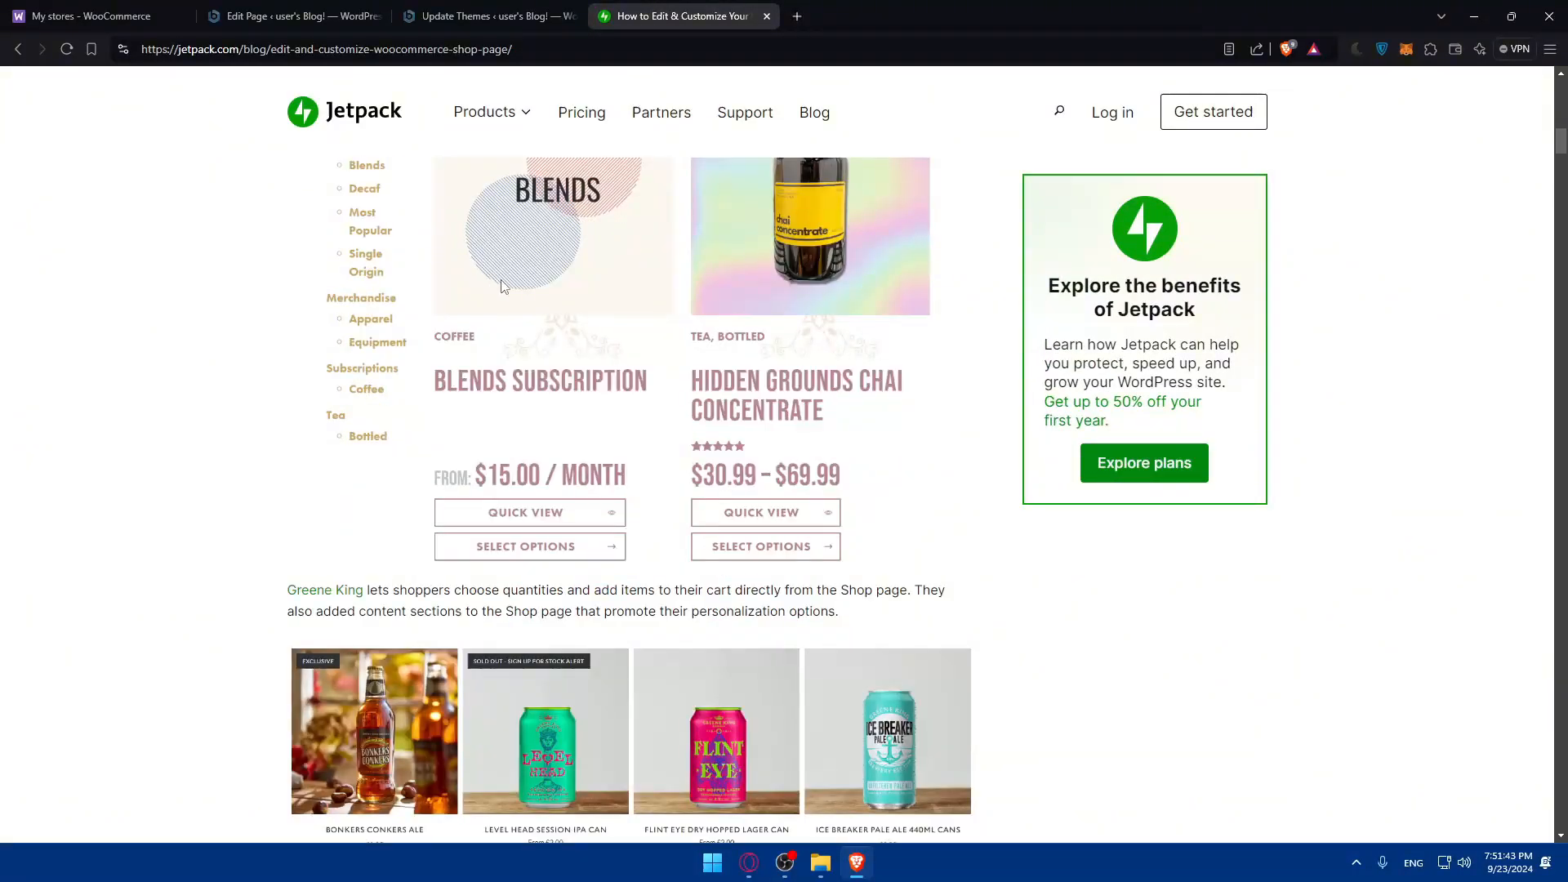
scroll(516, 341, "up", 3)
scroll(507, 340, "down", 15)
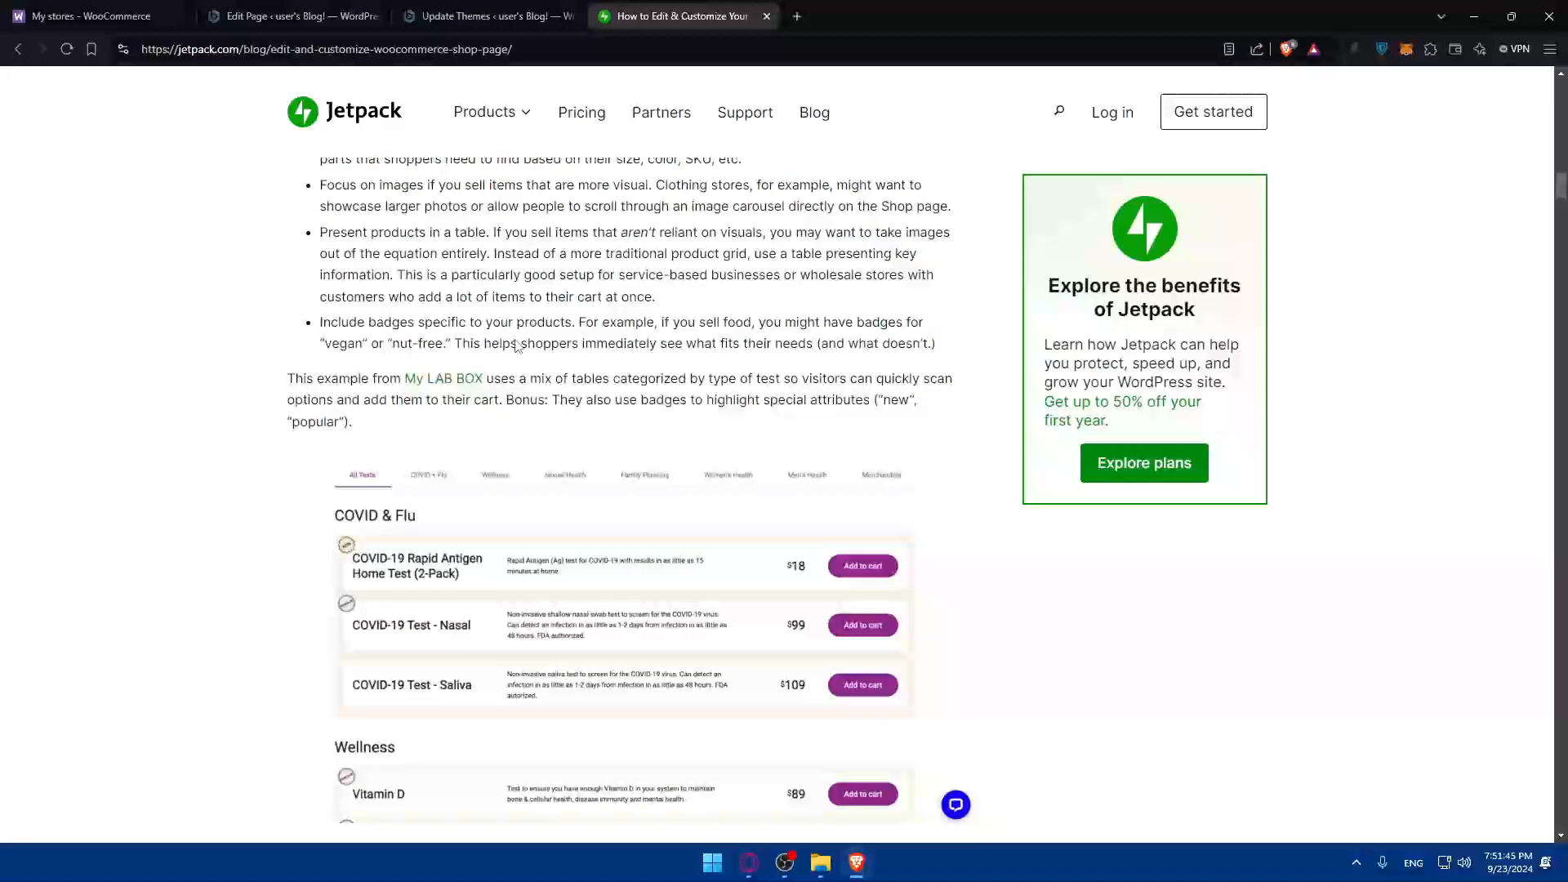
scroll(504, 338, "down", 20)
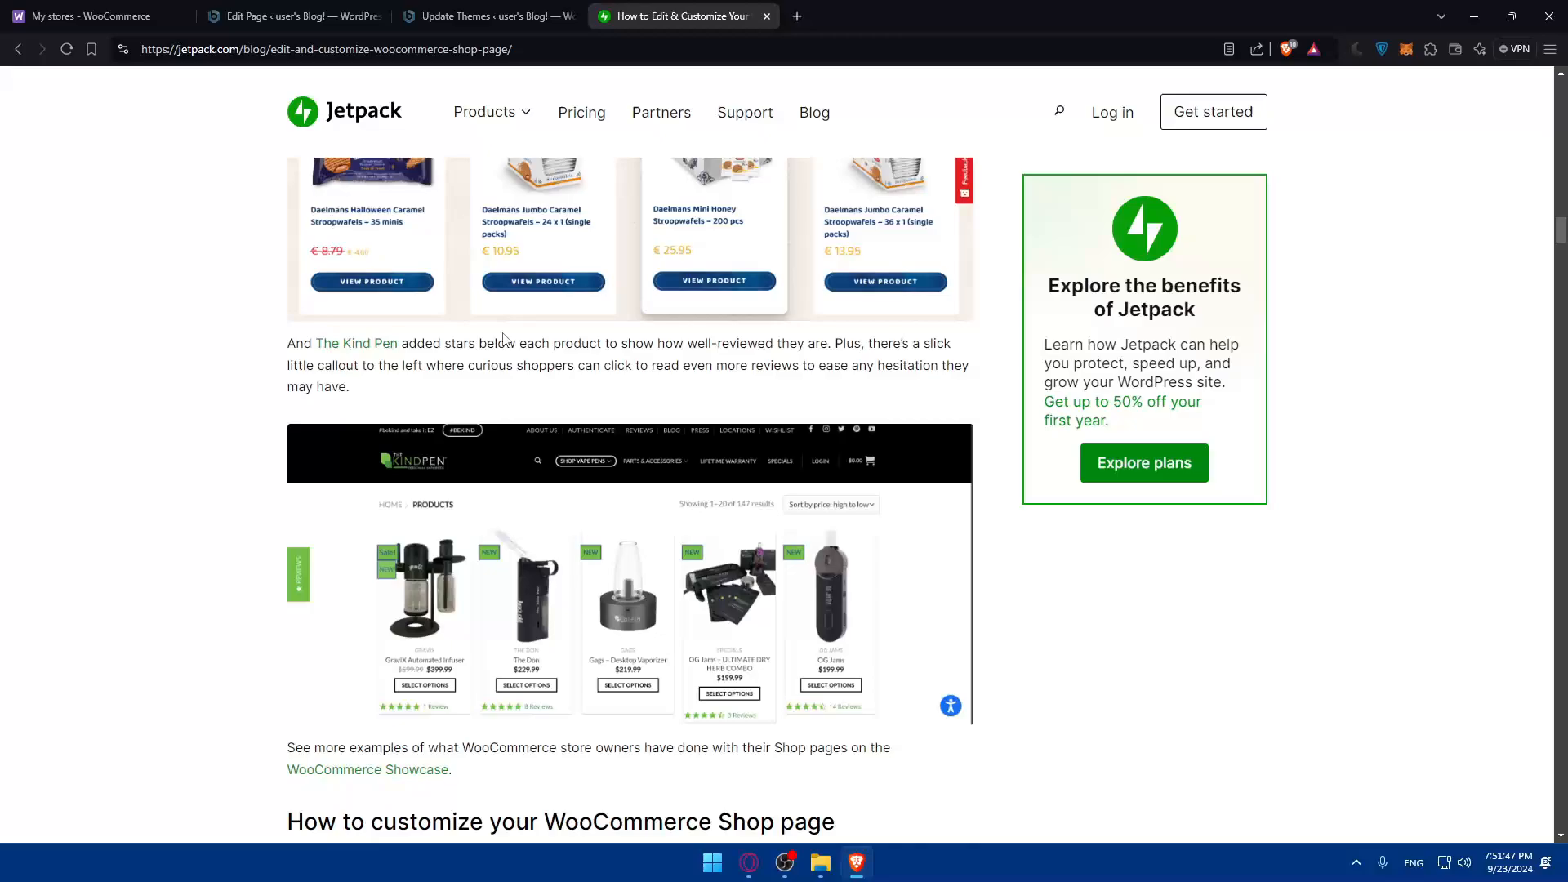
scroll(490, 333, "up", 6)
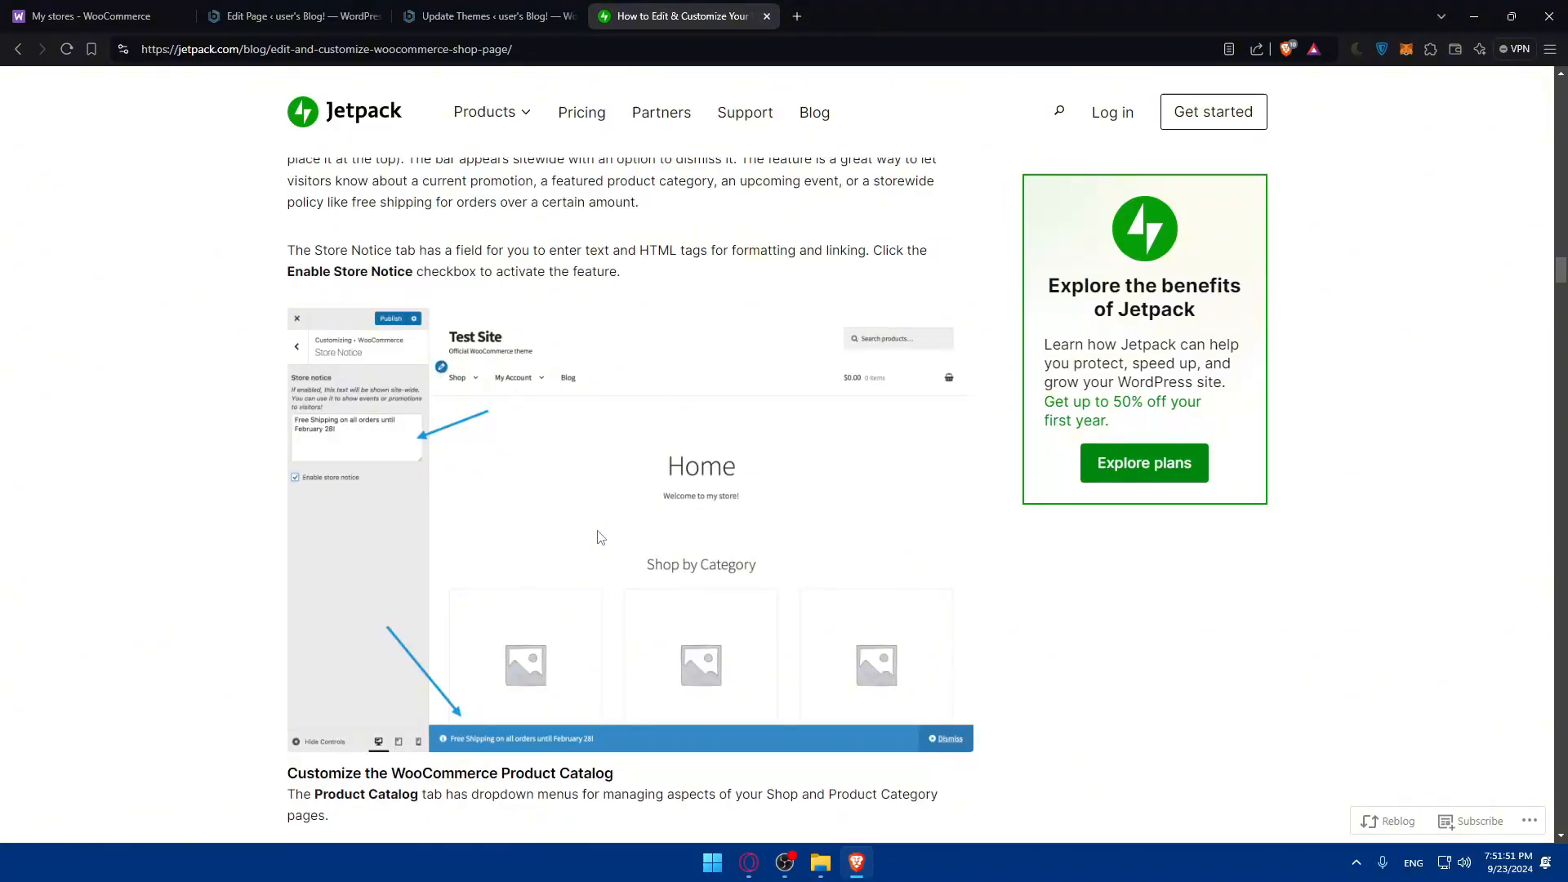
scroll(423, 395, "down", 20)
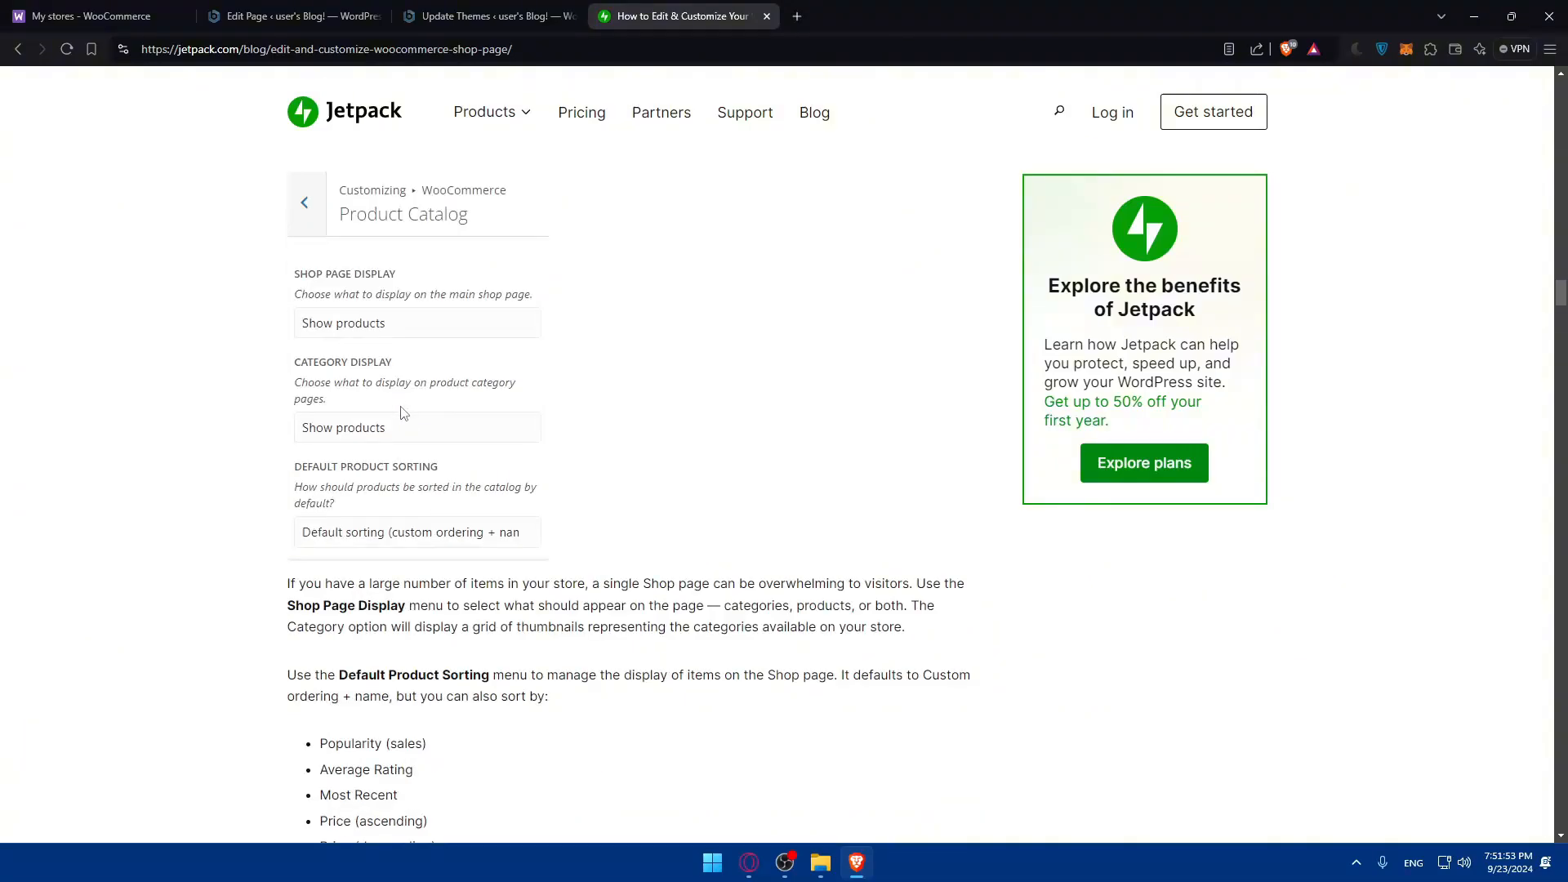
scroll(432, 385, "up", 8)
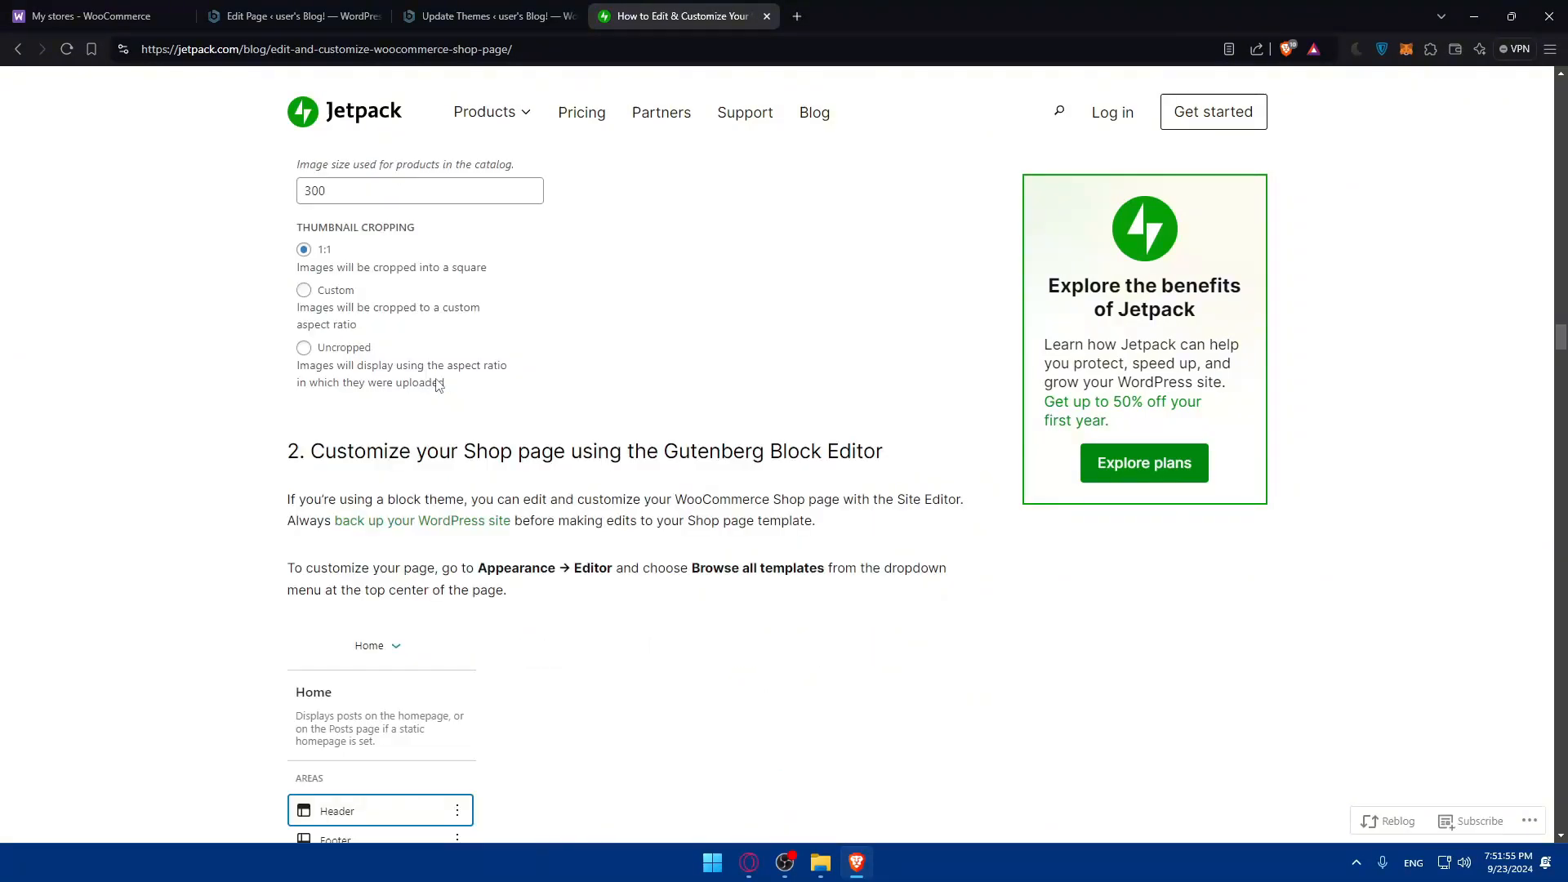
scroll(460, 413, "down", 15)
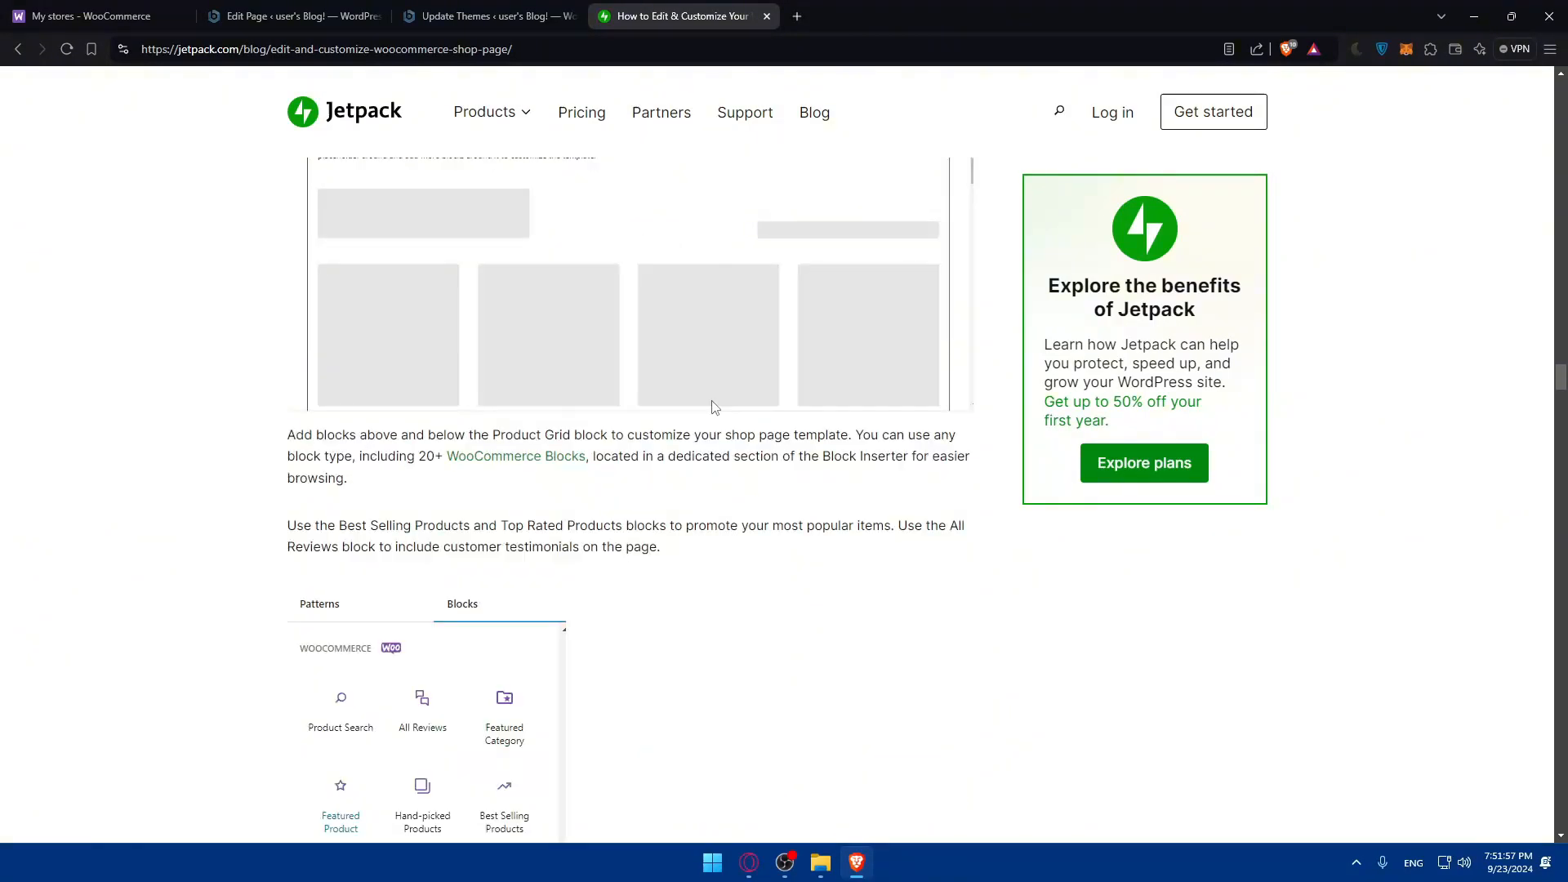
scroll(459, 413, "down", 20)
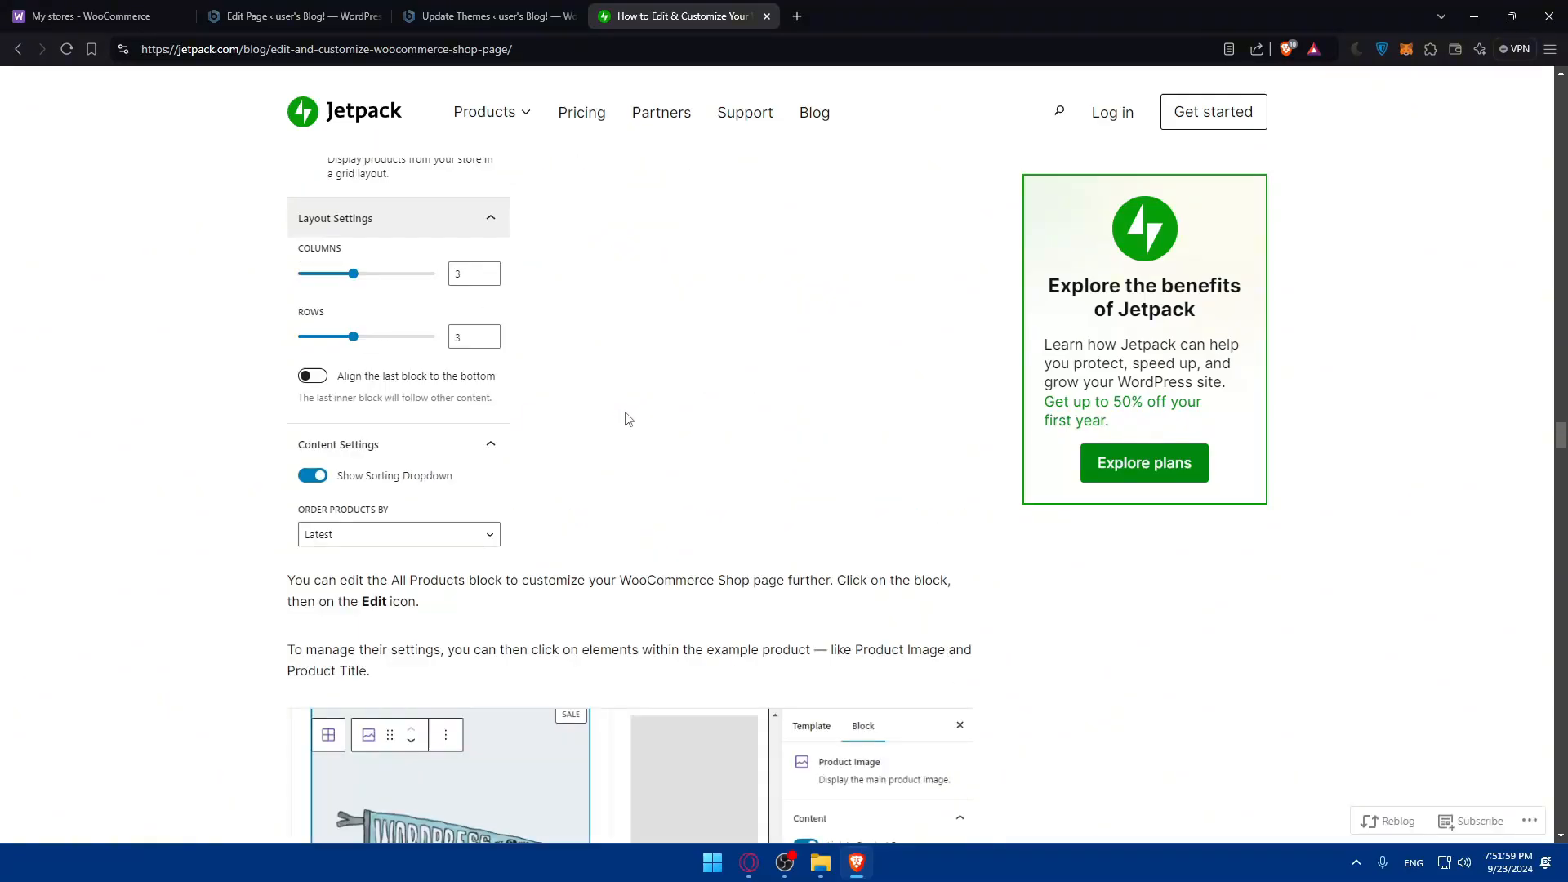
scroll(468, 363, "down", 20)
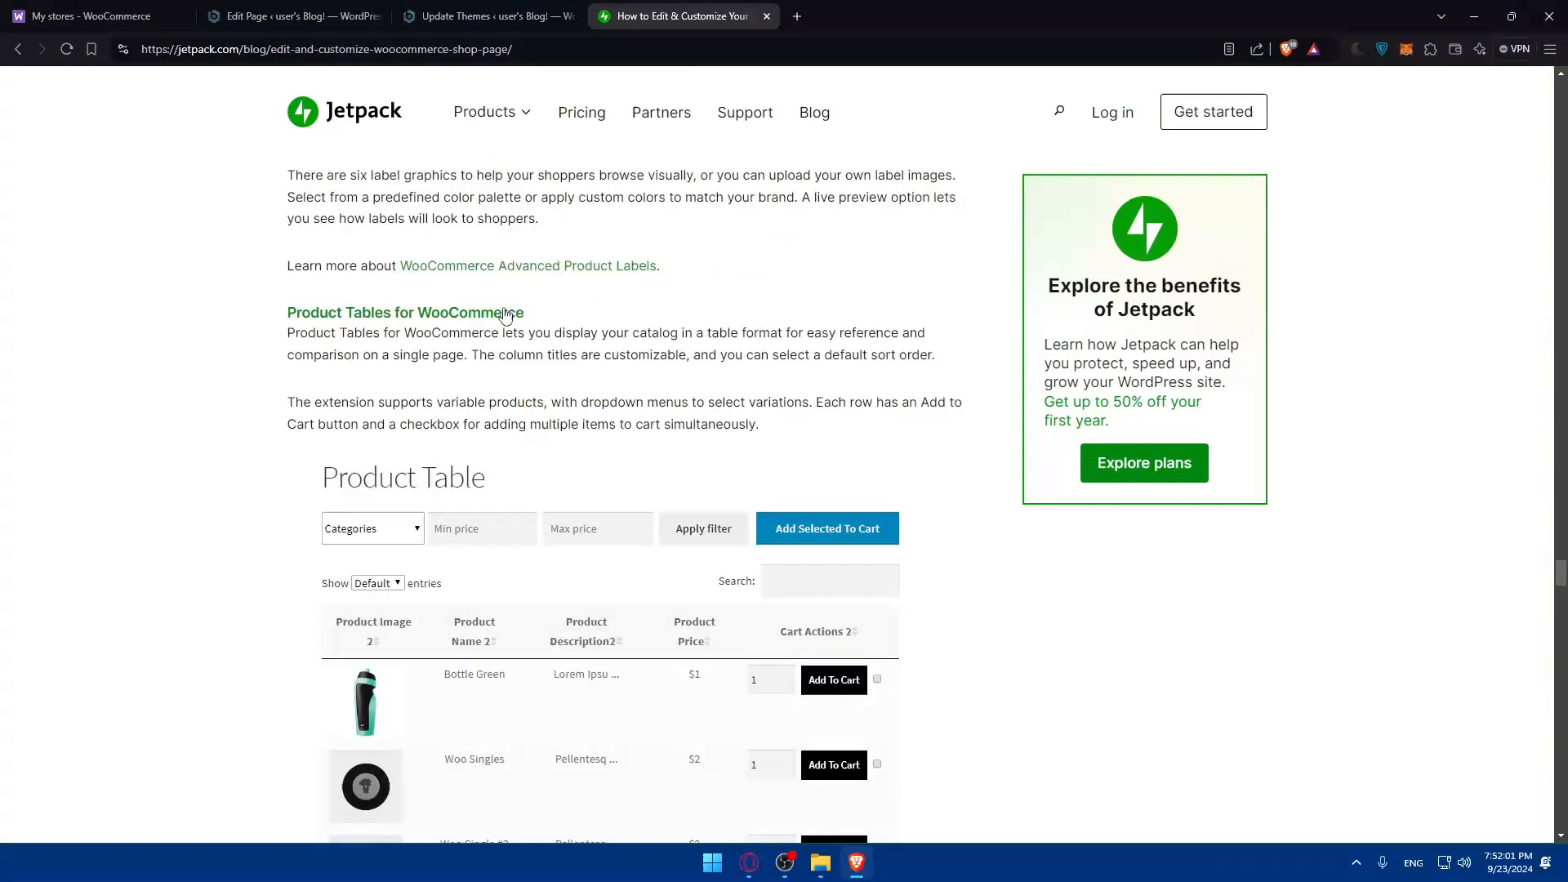
scroll(511, 312, "down", 8)
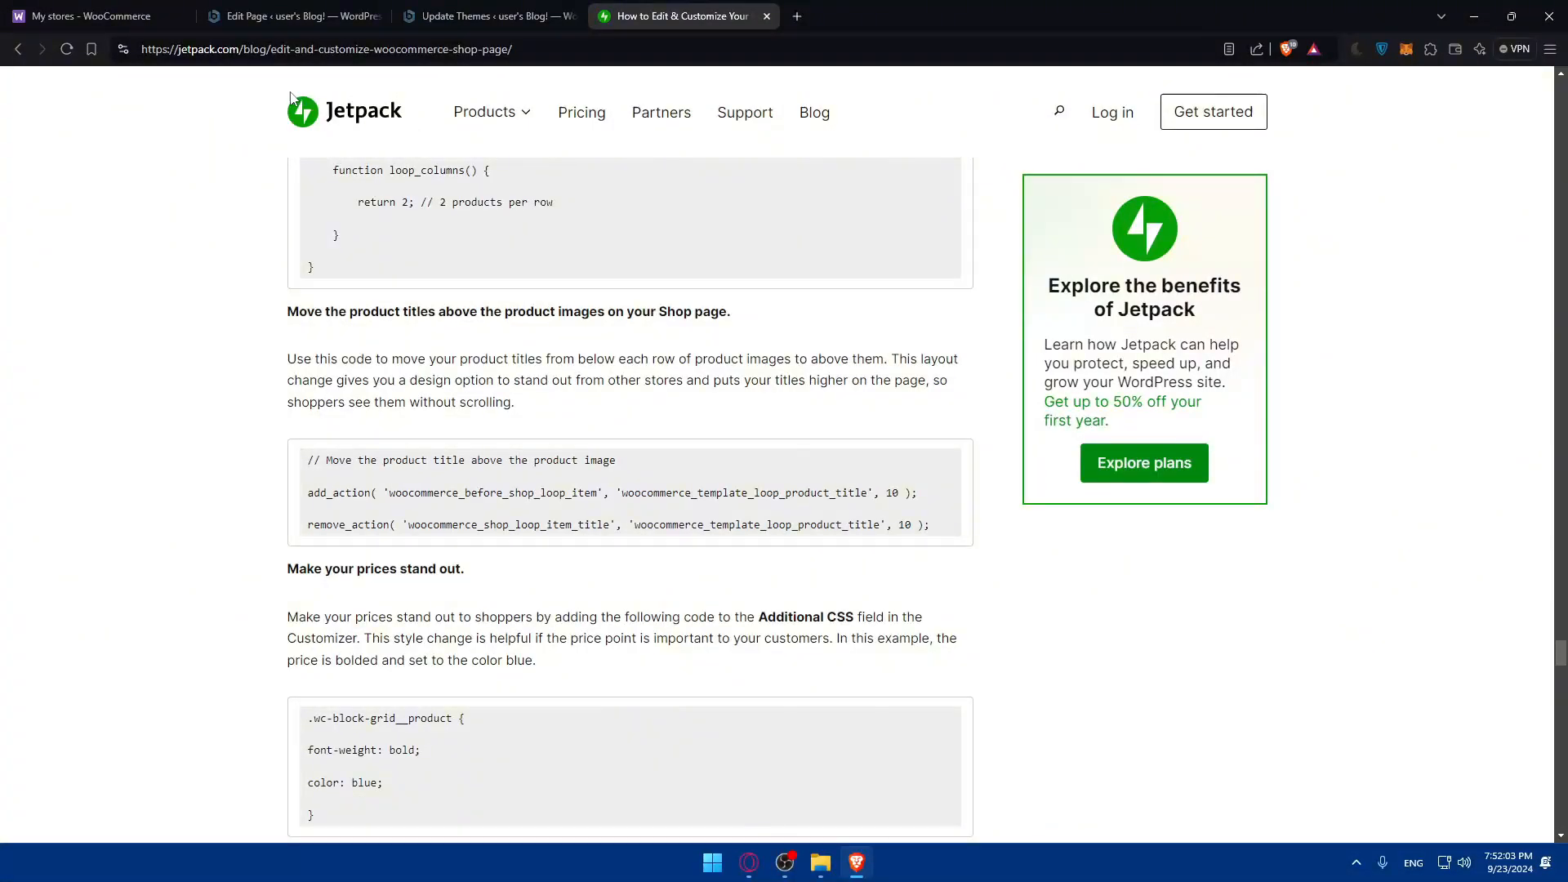
scroll(552, 319, "down", 20)
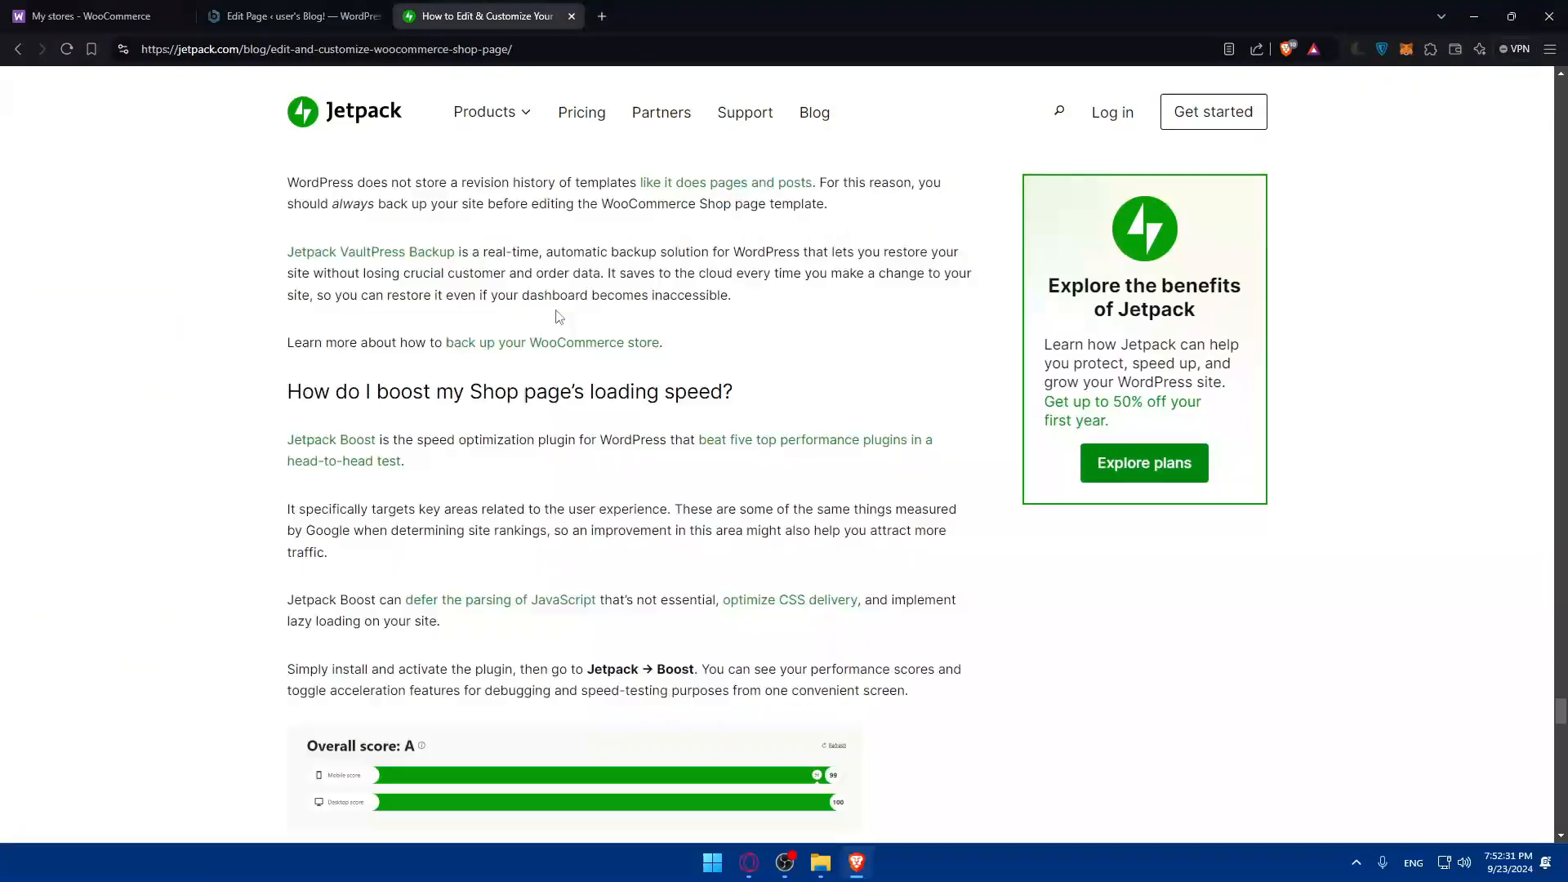
scroll(552, 310, "down", 6)
scroll(549, 308, "up", 12)
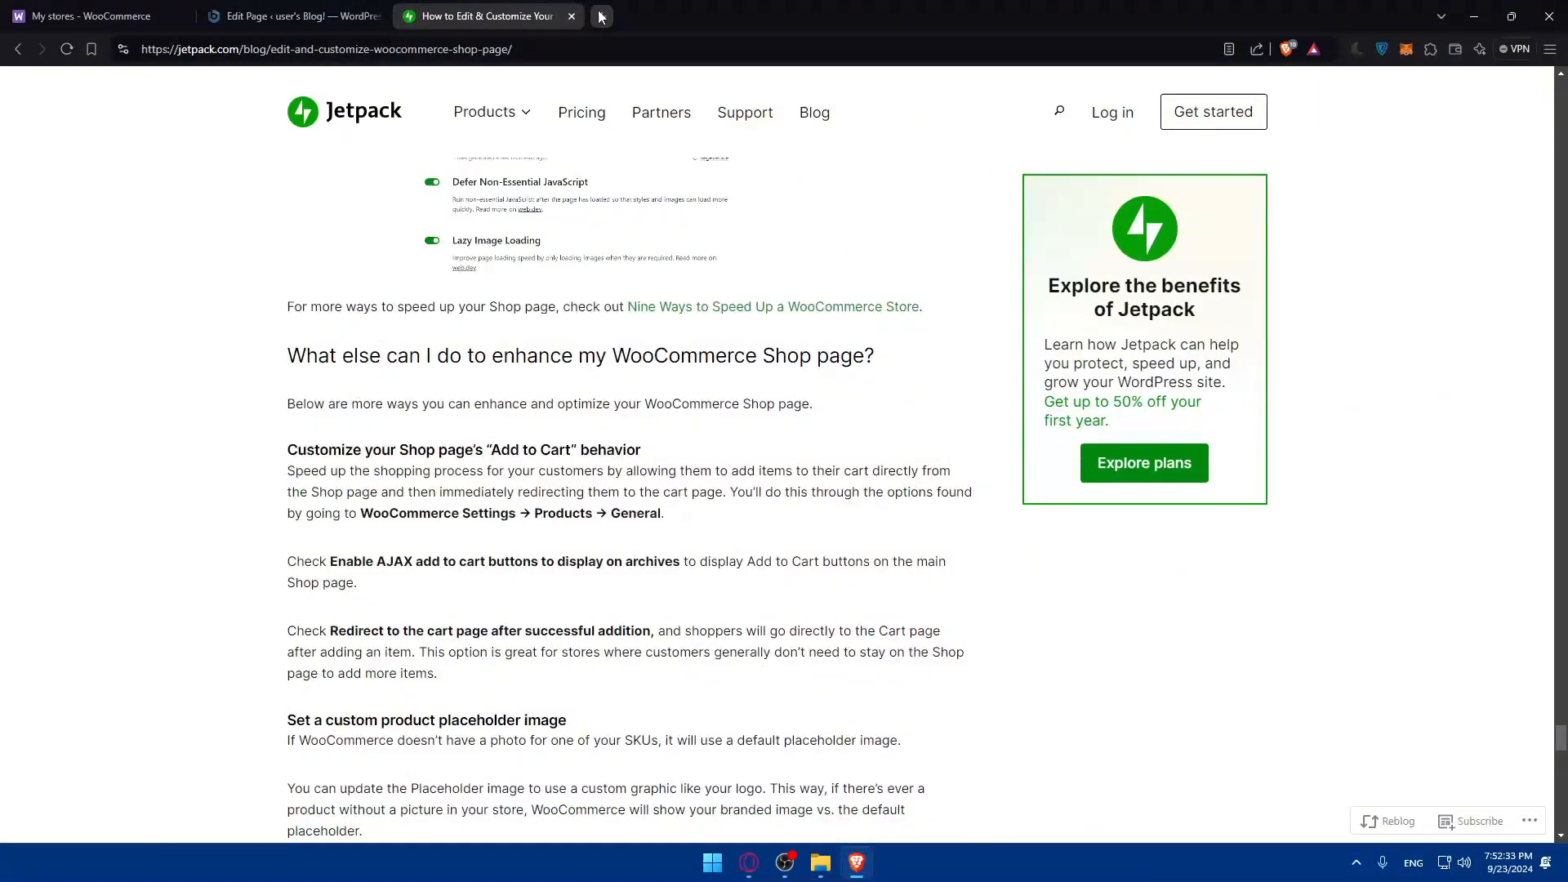
left_click(572, 17)
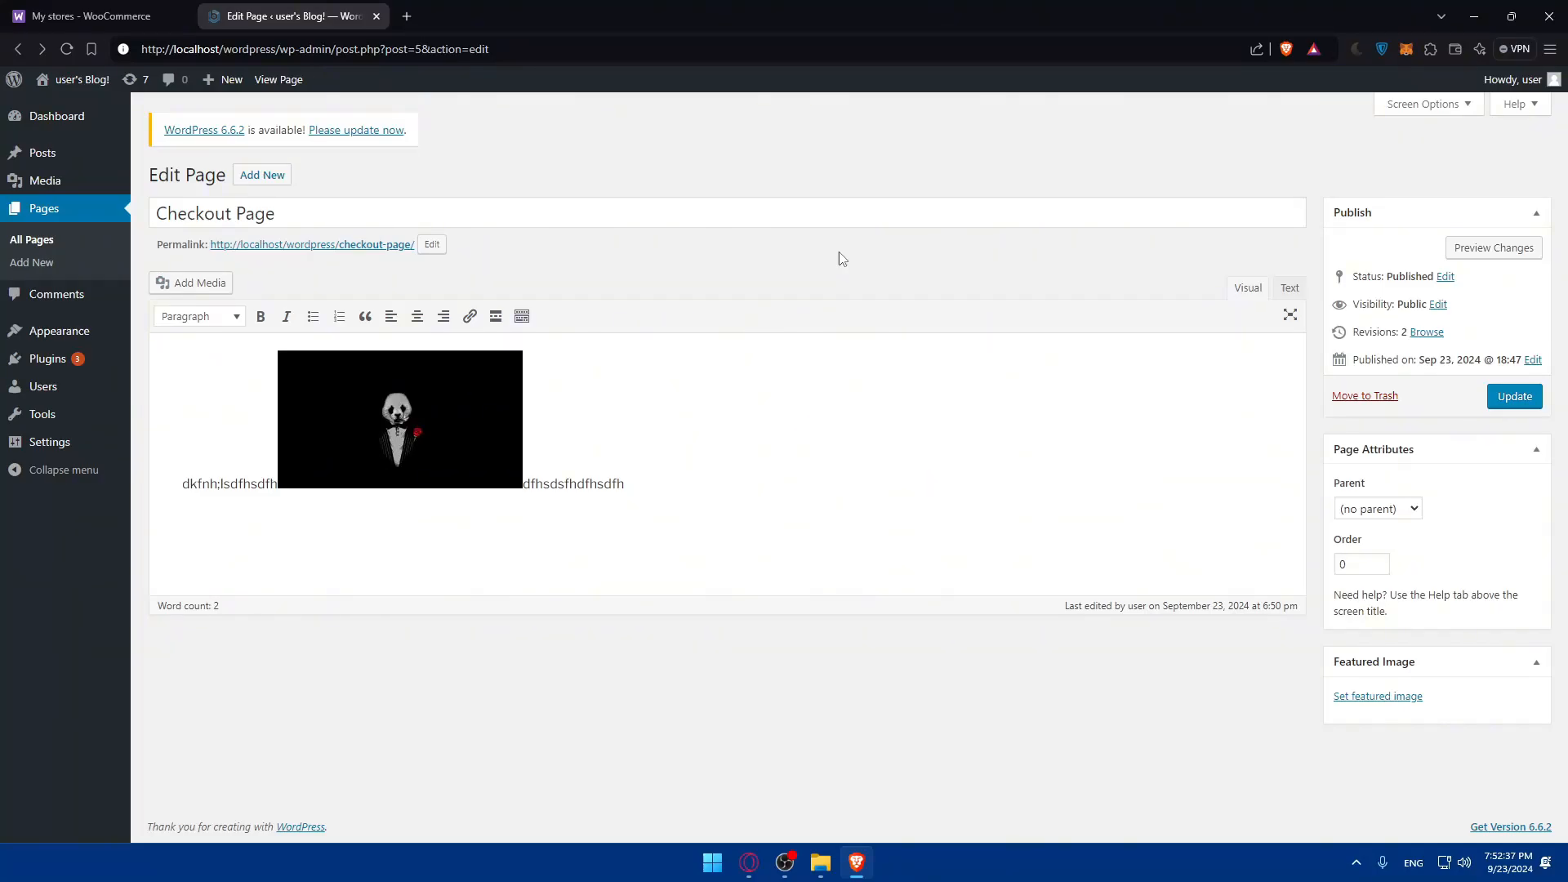
Check the live Checkout Page once more through its permalink, return to its editor and open the list of all pages.
left_click(283, 247)
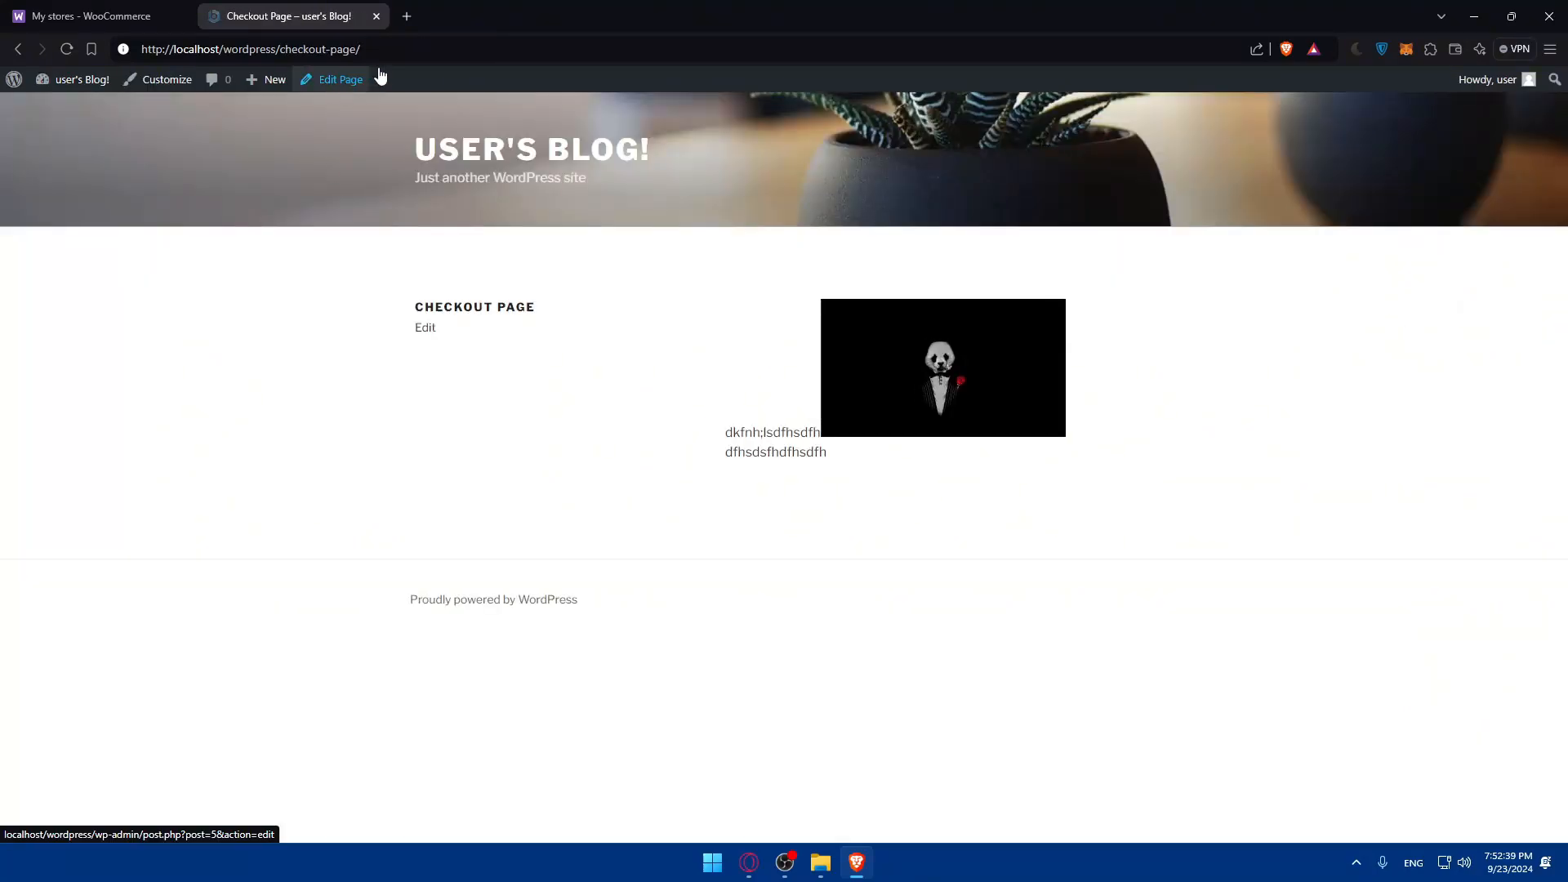
key("alt+Left")
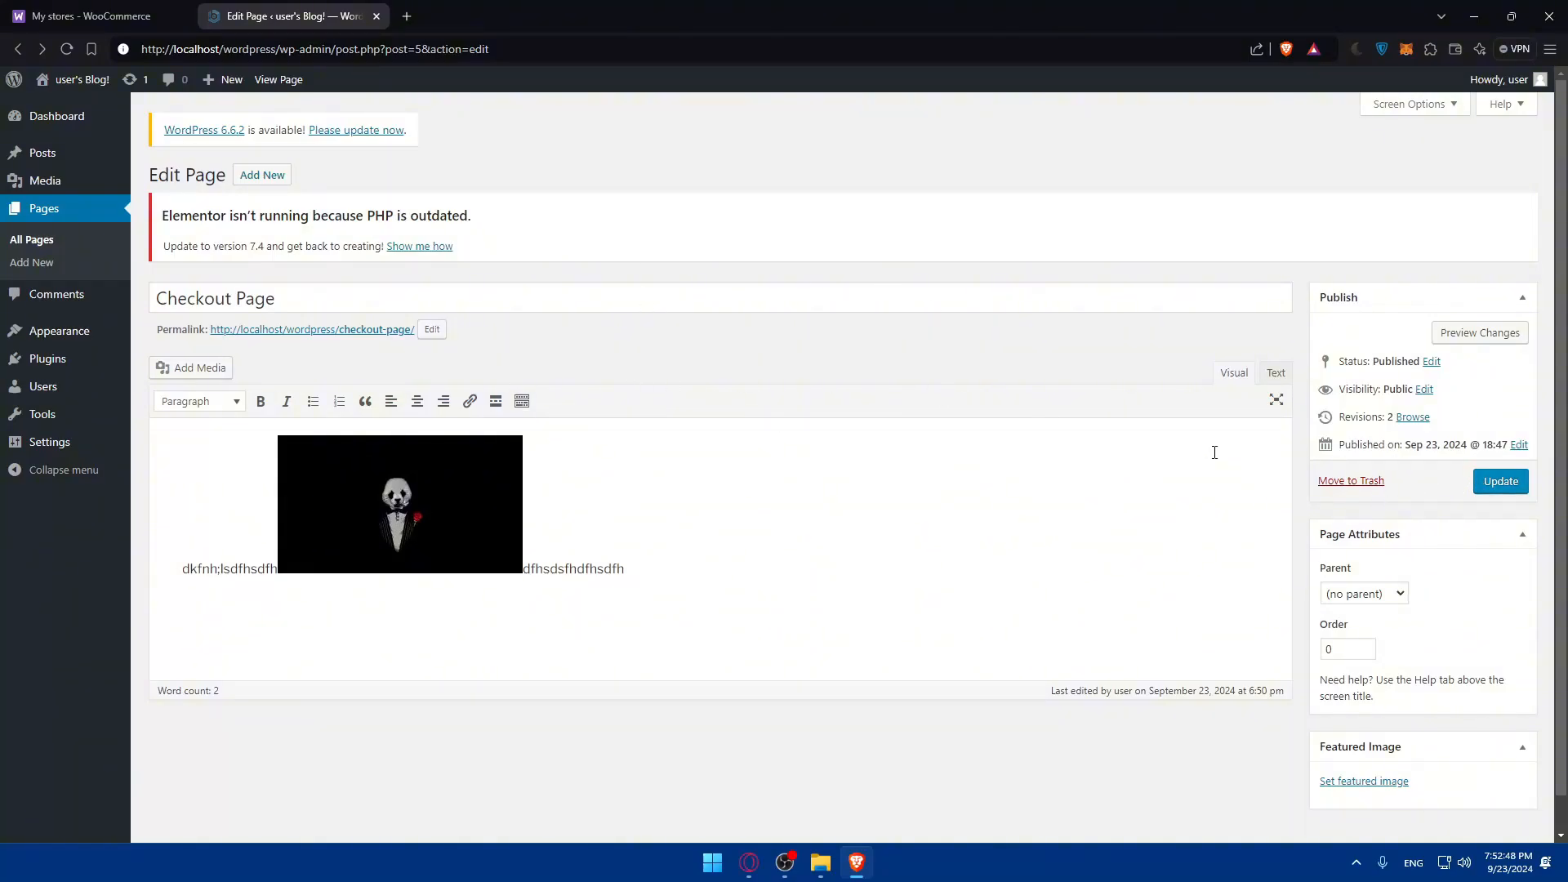
left_click(54, 209)
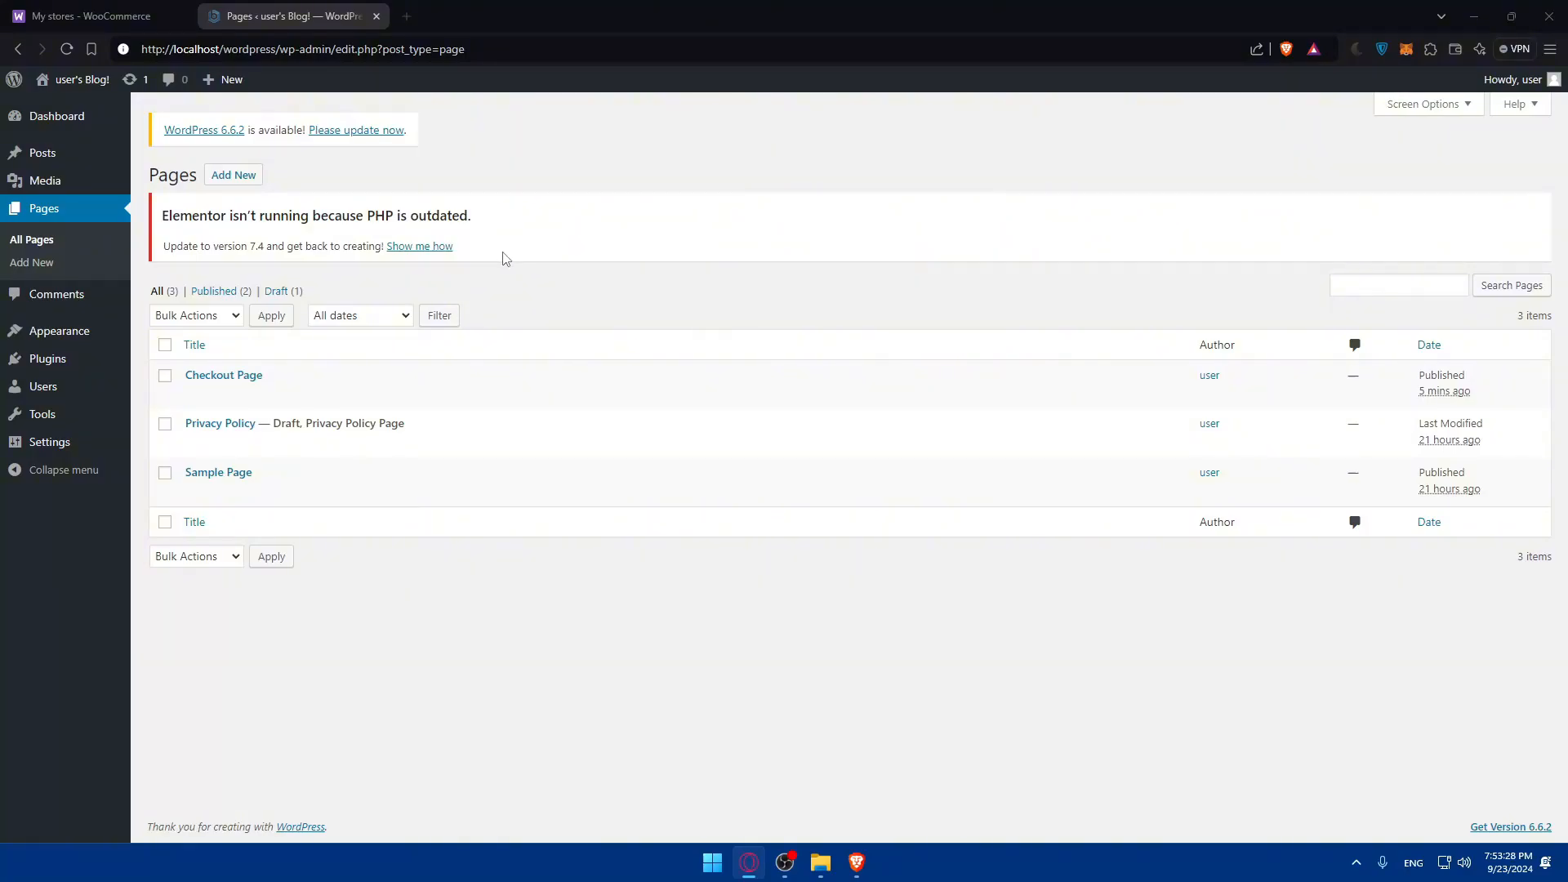
Close the WooCommerce stores and WordPress pages tabs, leaving only a new blank tab, and minimize the browser.
left_click(407, 16)
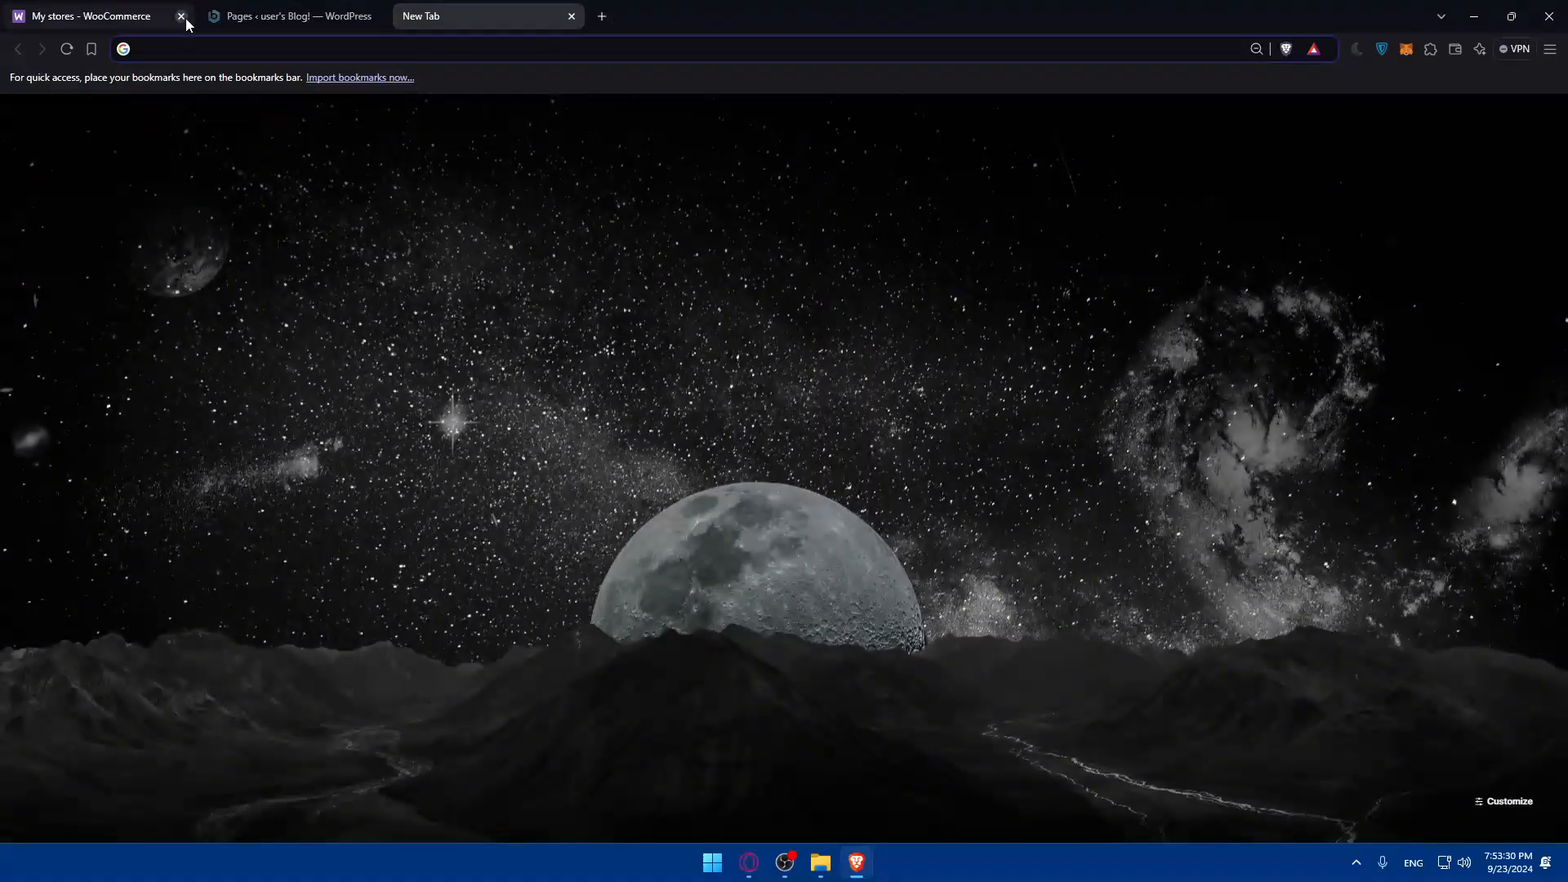
left_click(181, 16)
left_click(182, 16)
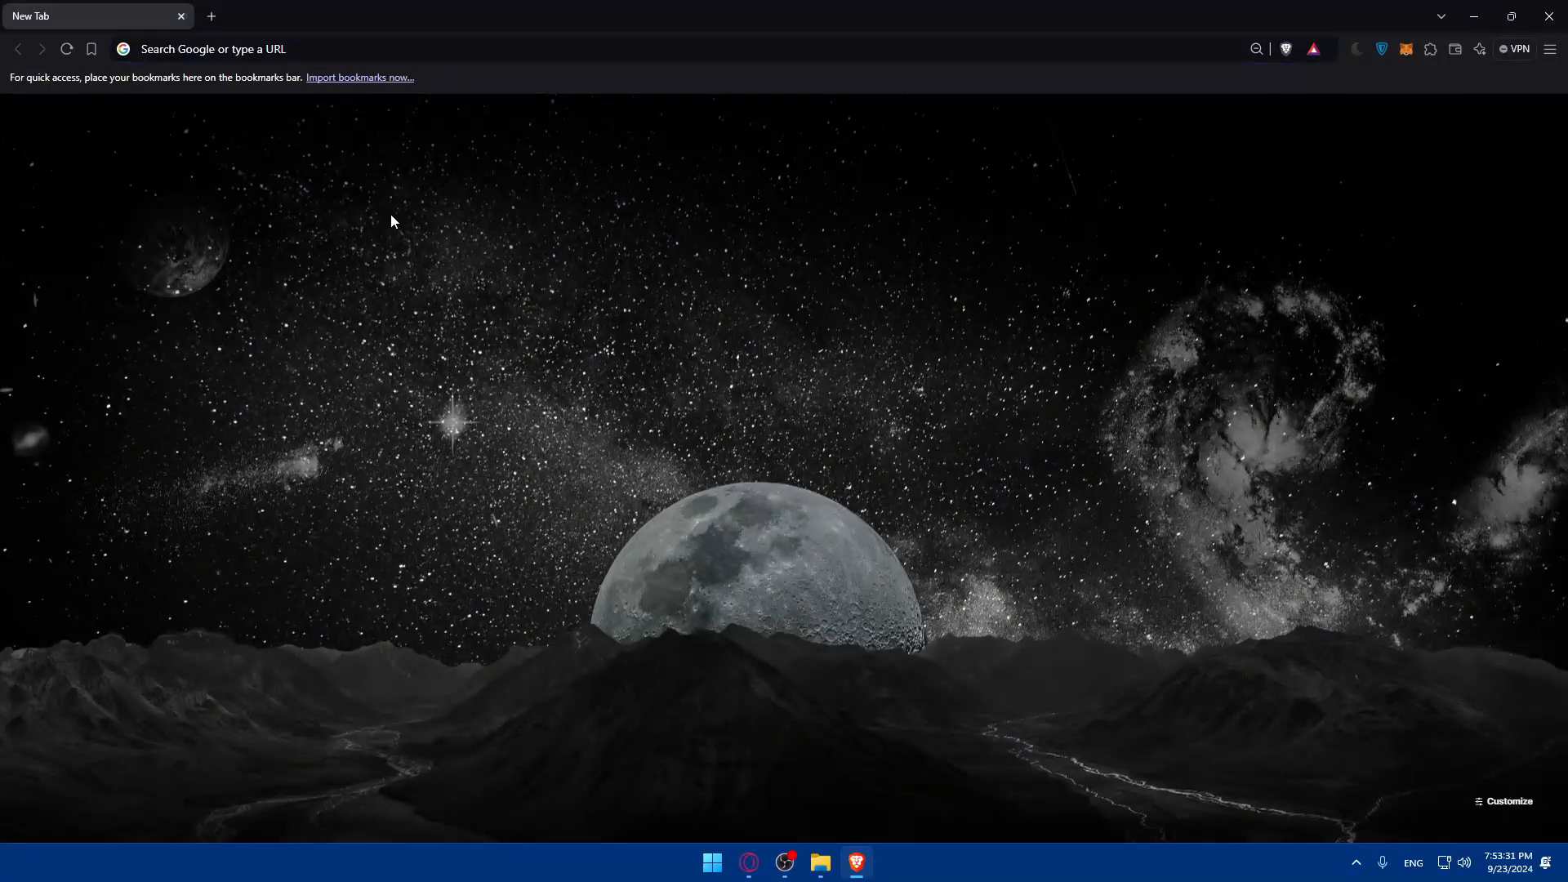
left_click(1474, 17)
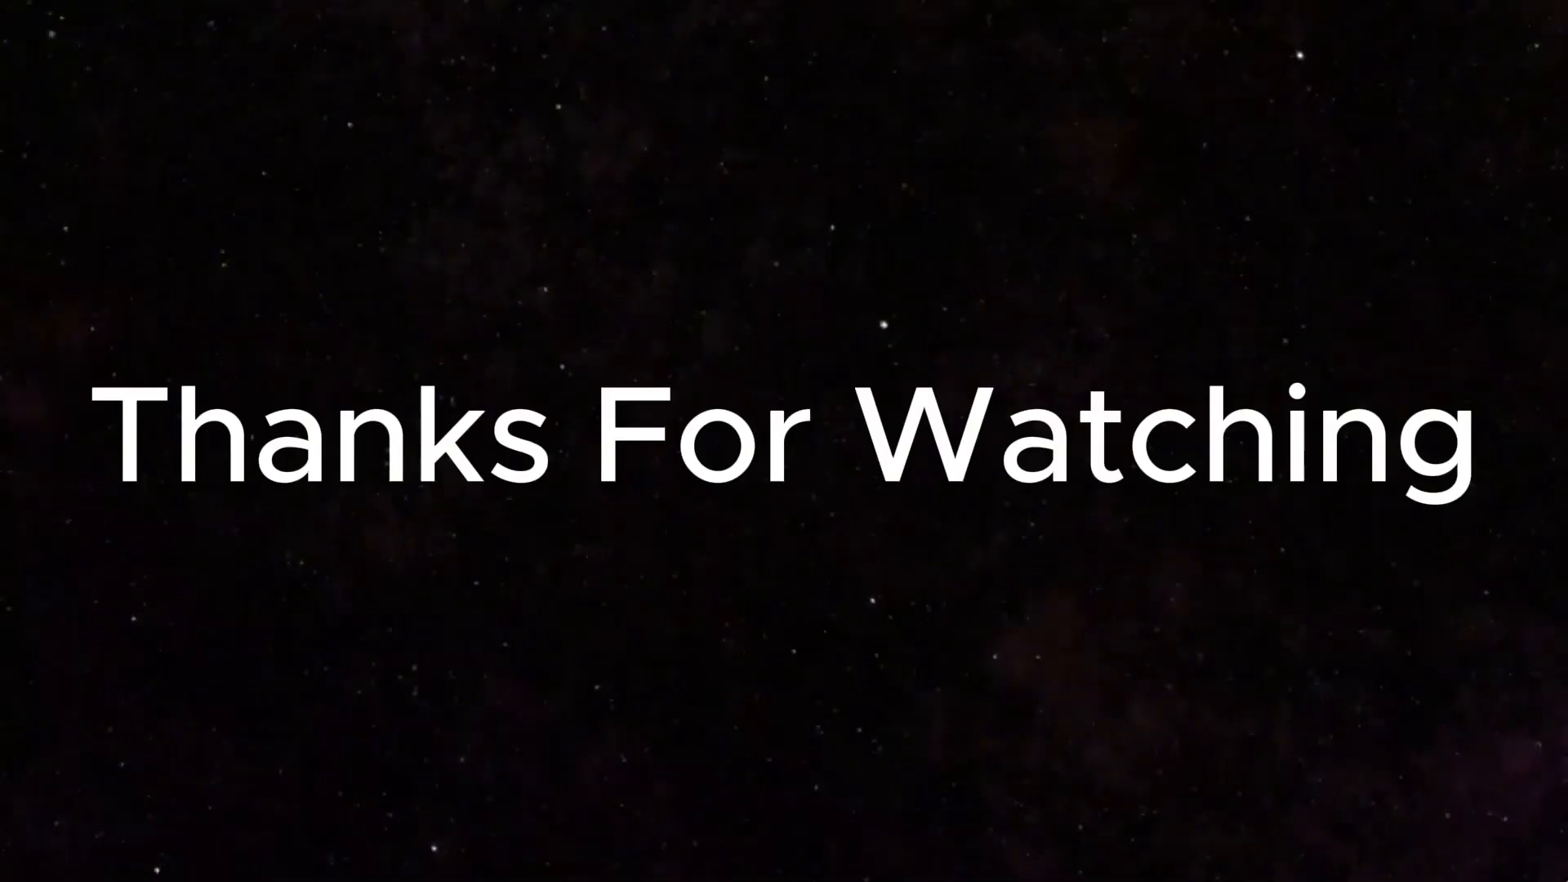